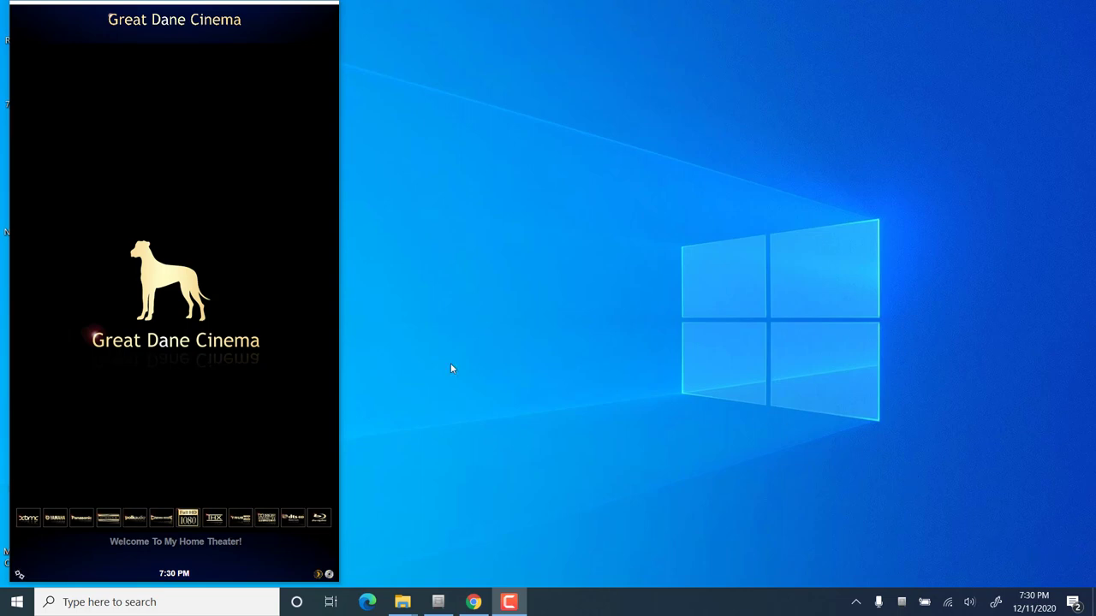
Bring up the poster display's context menu
right_click(208, 232)
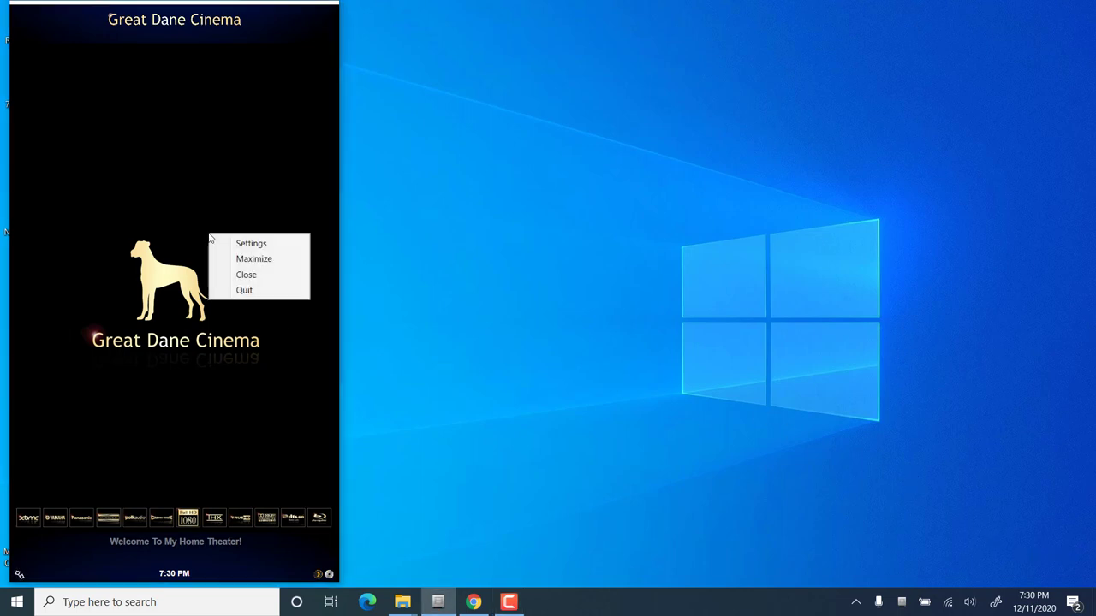
Show the Appearance page, move the dialog right, and check the Theme list, leaving Default
left_click(231, 246)
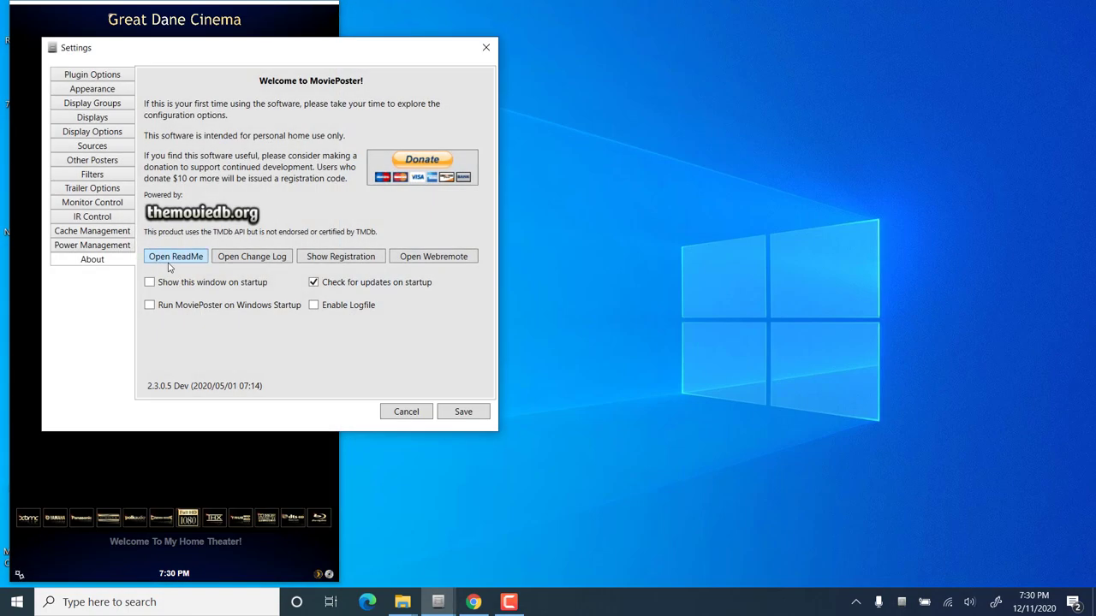
left_click(107, 91)
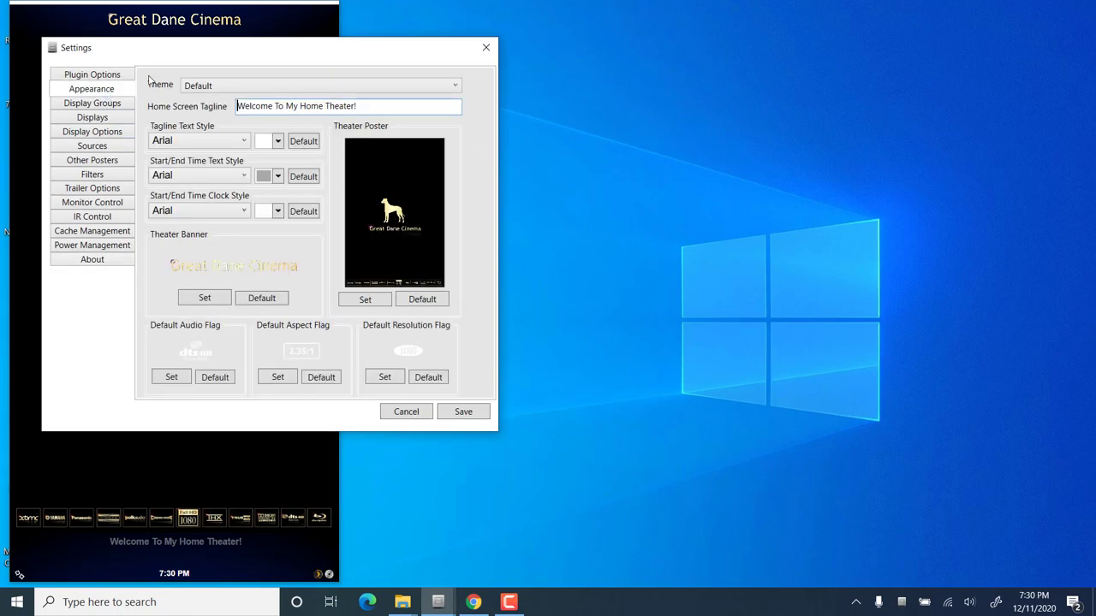
left_click_drag(229, 55, 469, 60)
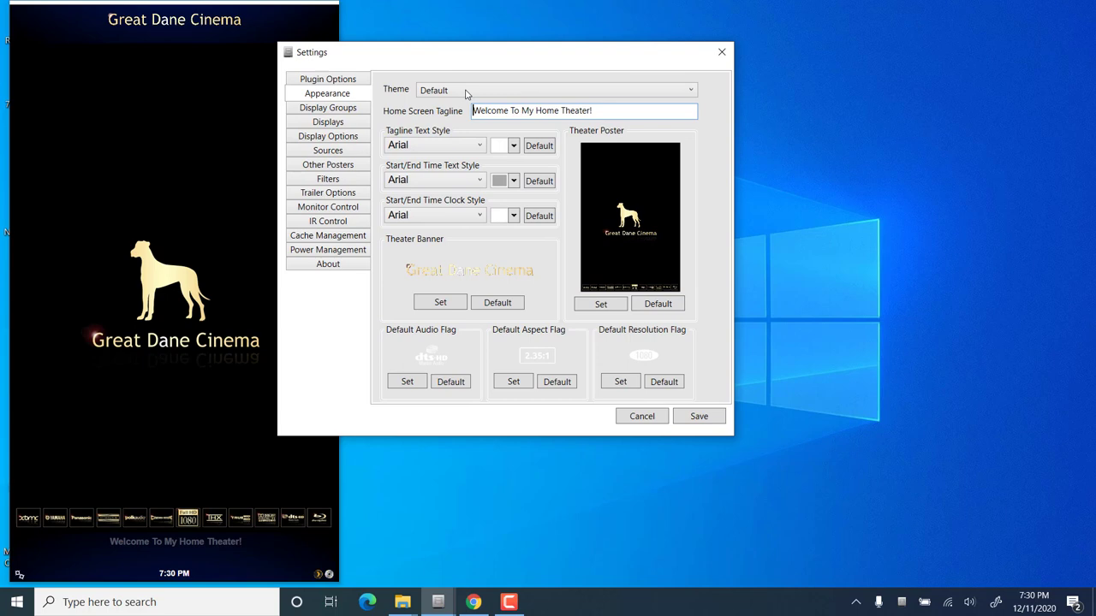
left_click(462, 90)
left_click(462, 89)
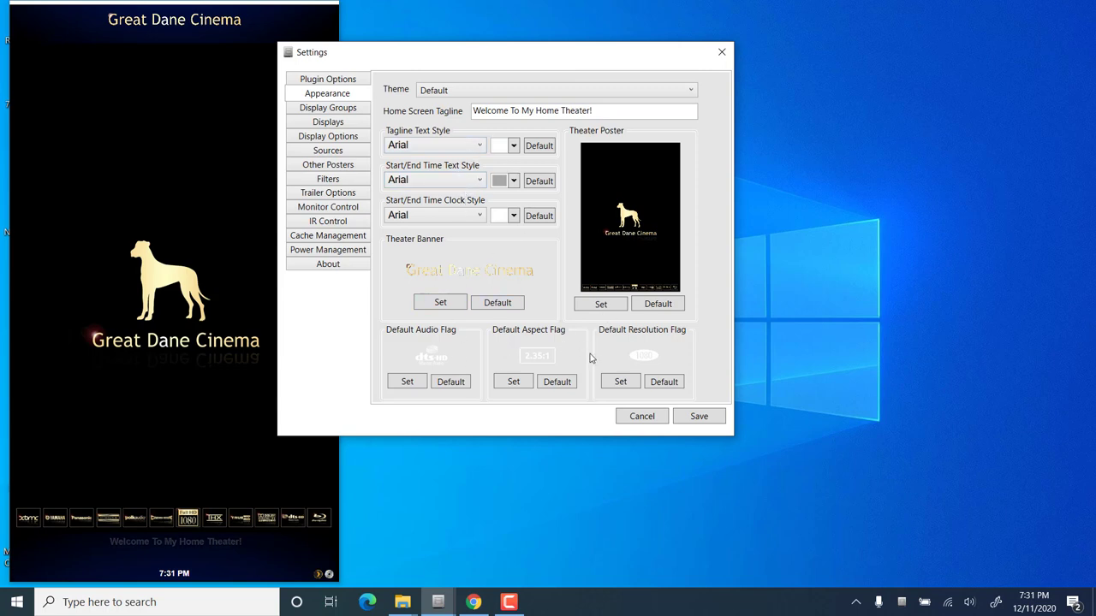
left_click_drag(607, 64, 660, 54)
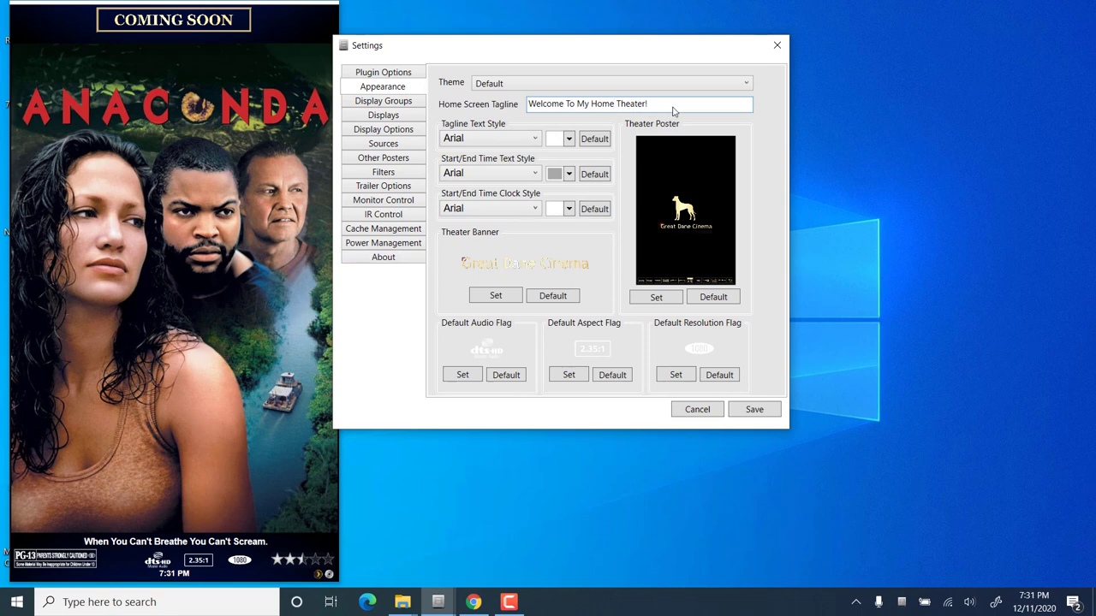
Replace the home screen tagline with 'Happy Holidays'
left_click_drag(665, 108, 527, 90)
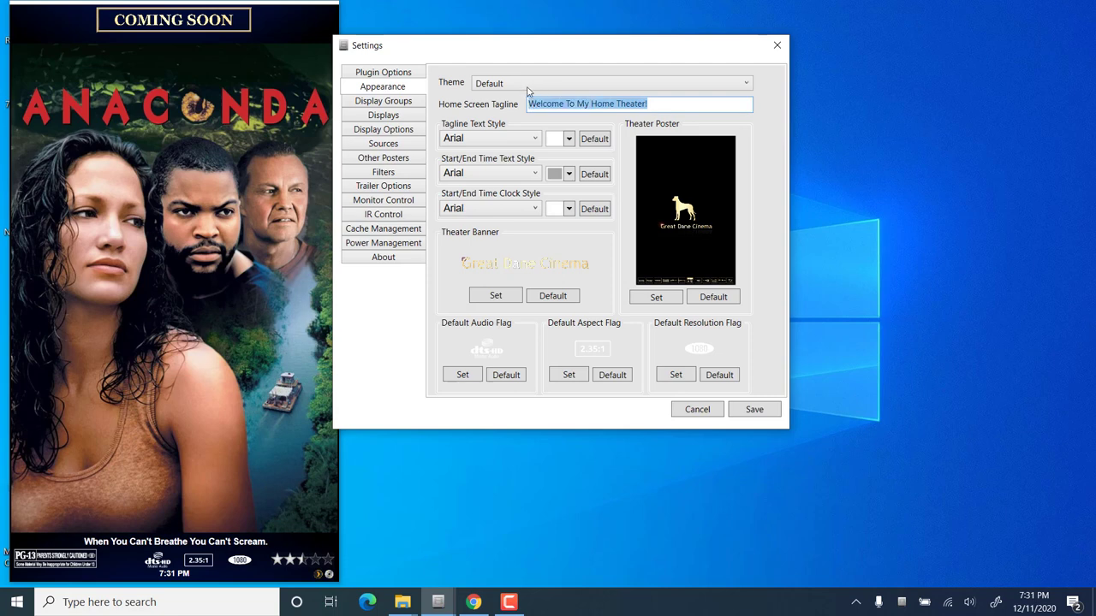
type("Happy")
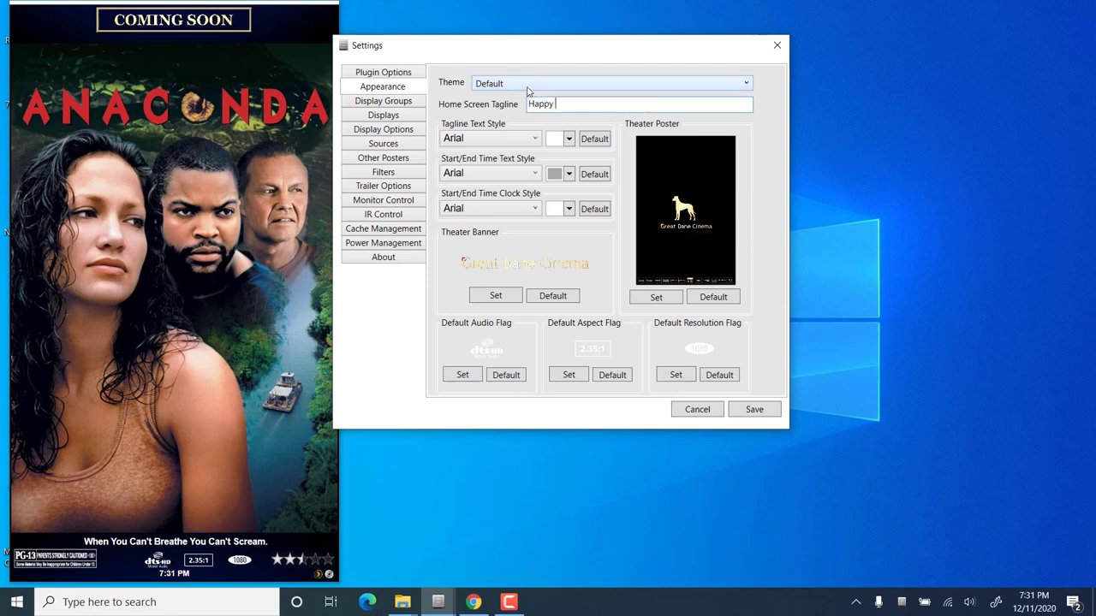
type(" Hollidays")
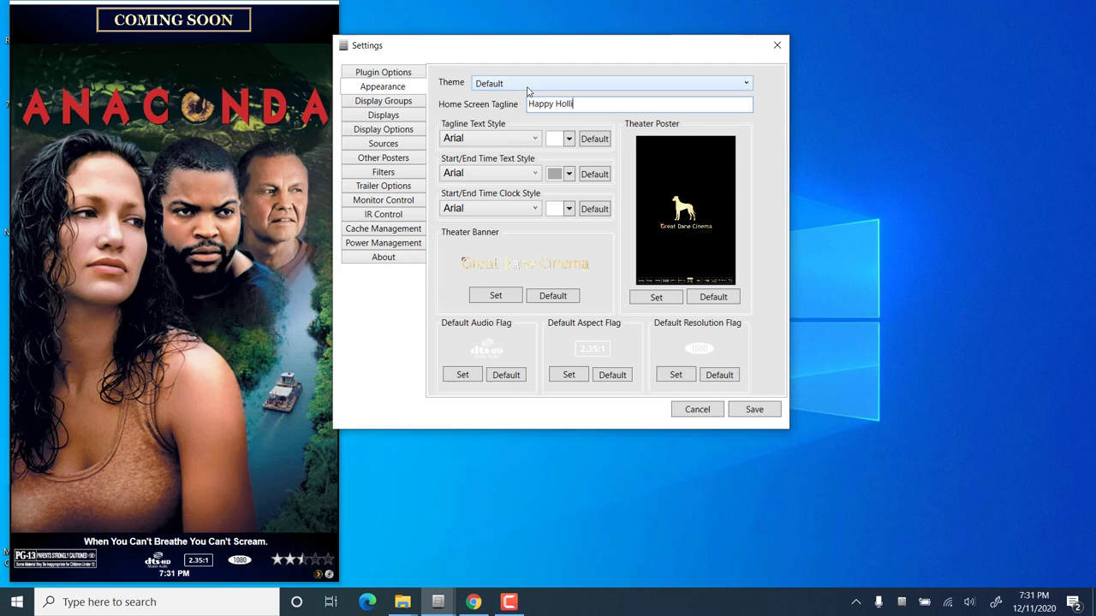
left_click(571, 103)
key("BackSpace")
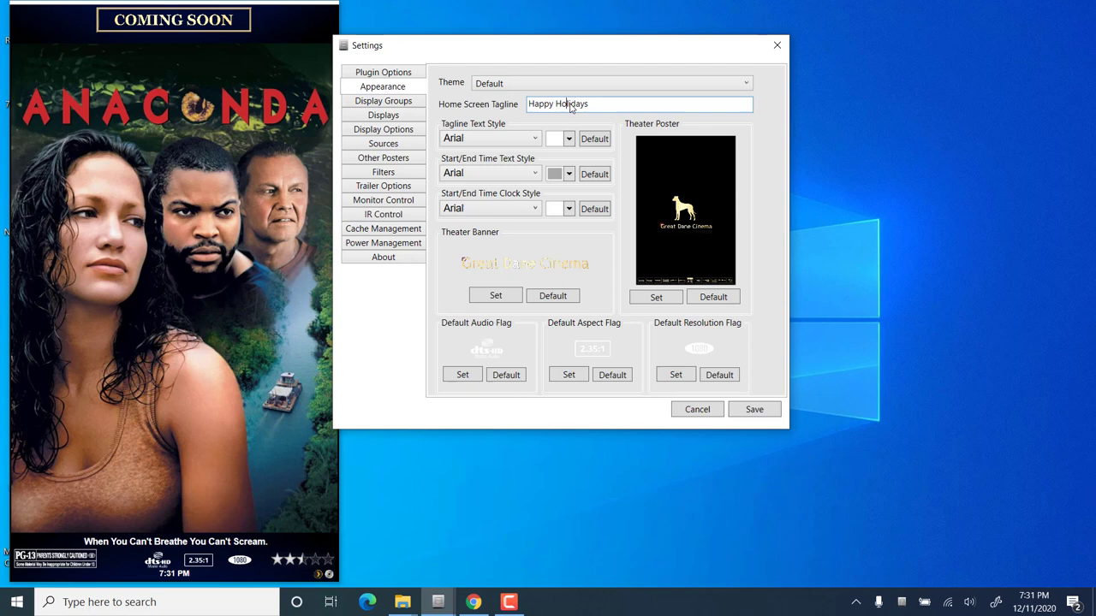
left_click(611, 105)
Set the tagline, start/end time and clock fonts to Comic Sans MS
left_click(524, 140)
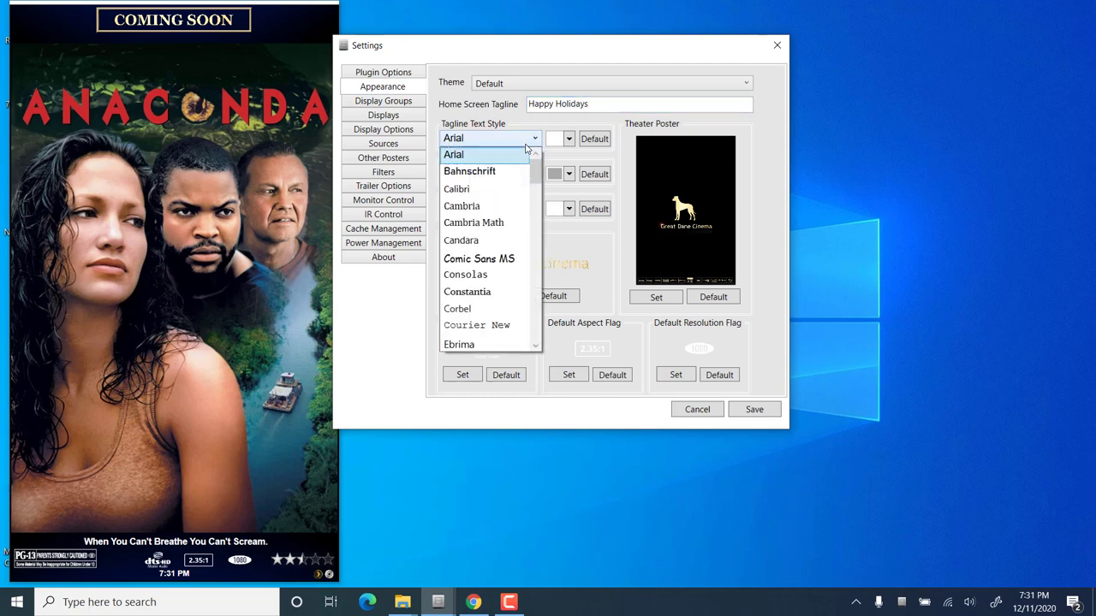
left_click(480, 259)
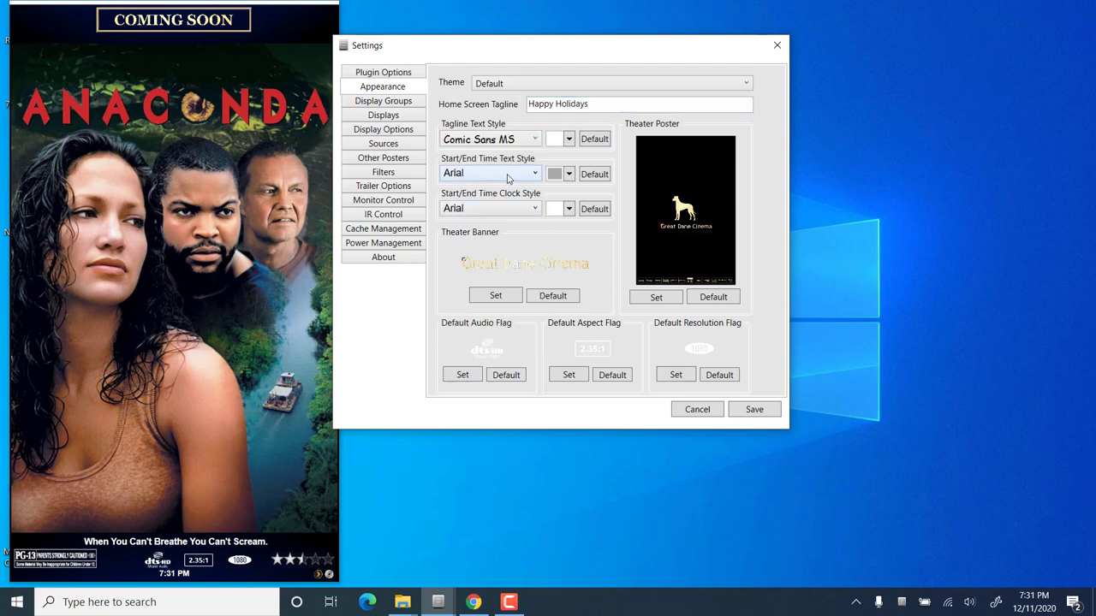
left_click(508, 177)
left_click(480, 295)
left_click(520, 210)
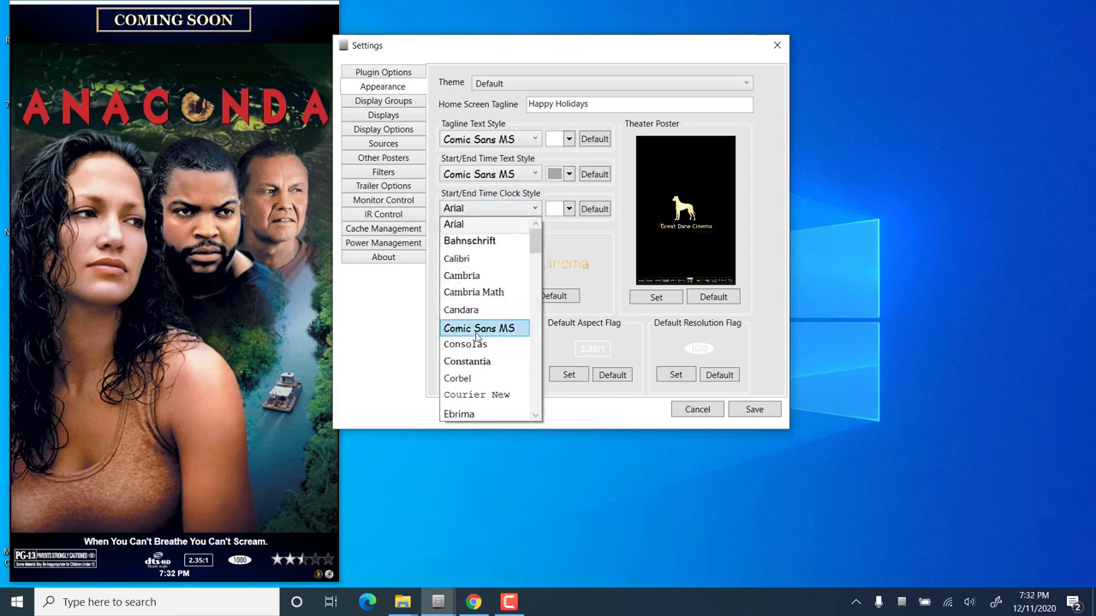
left_click(477, 334)
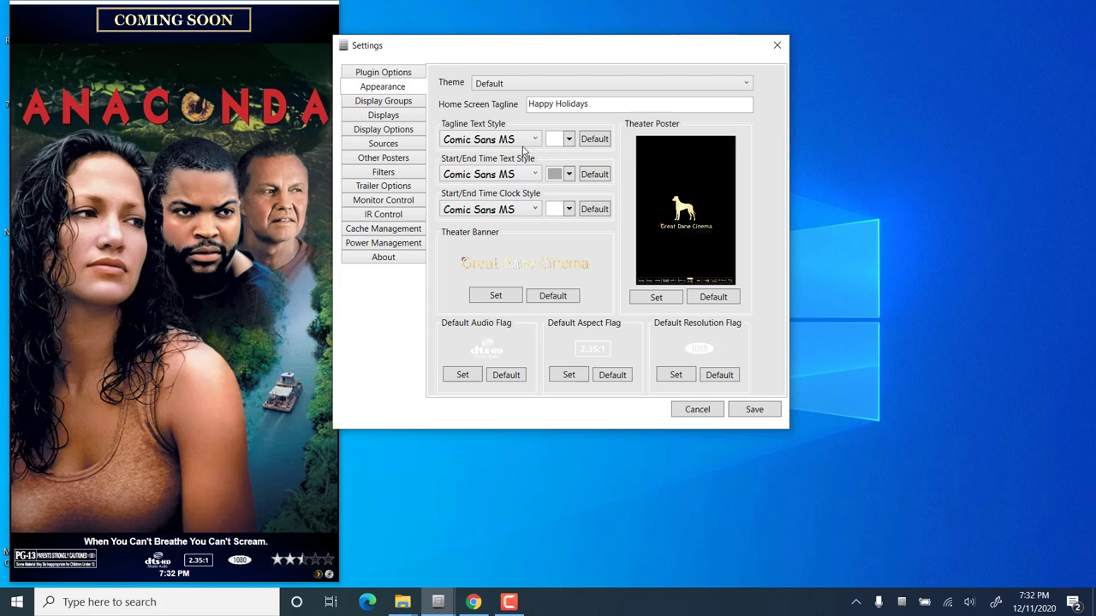
Keep the tagline colour, make start/end time text green and clock text red
left_click(568, 140)
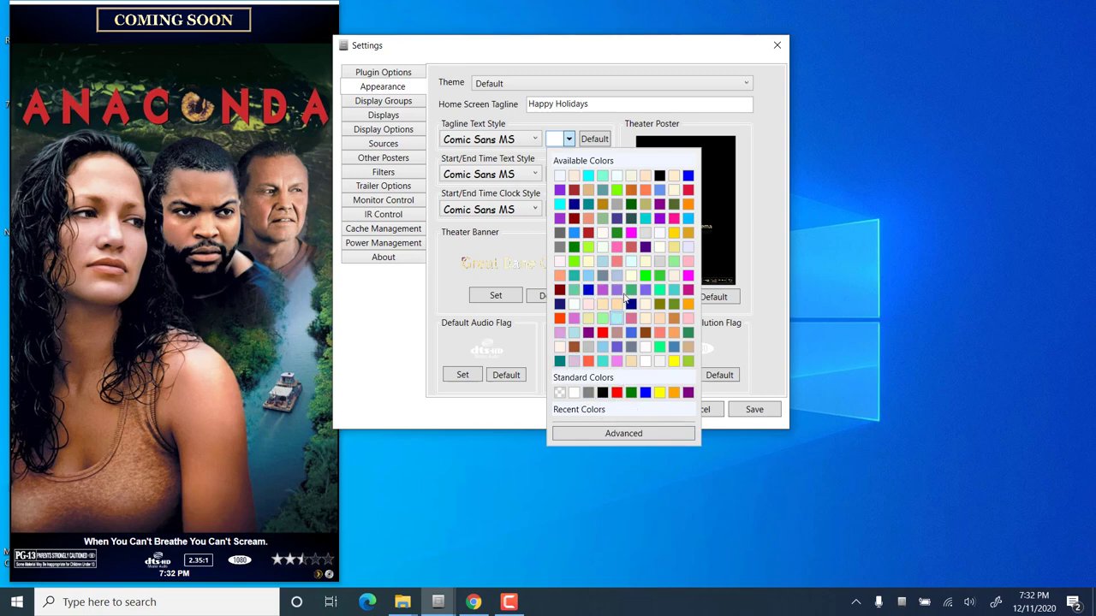
left_click(621, 60)
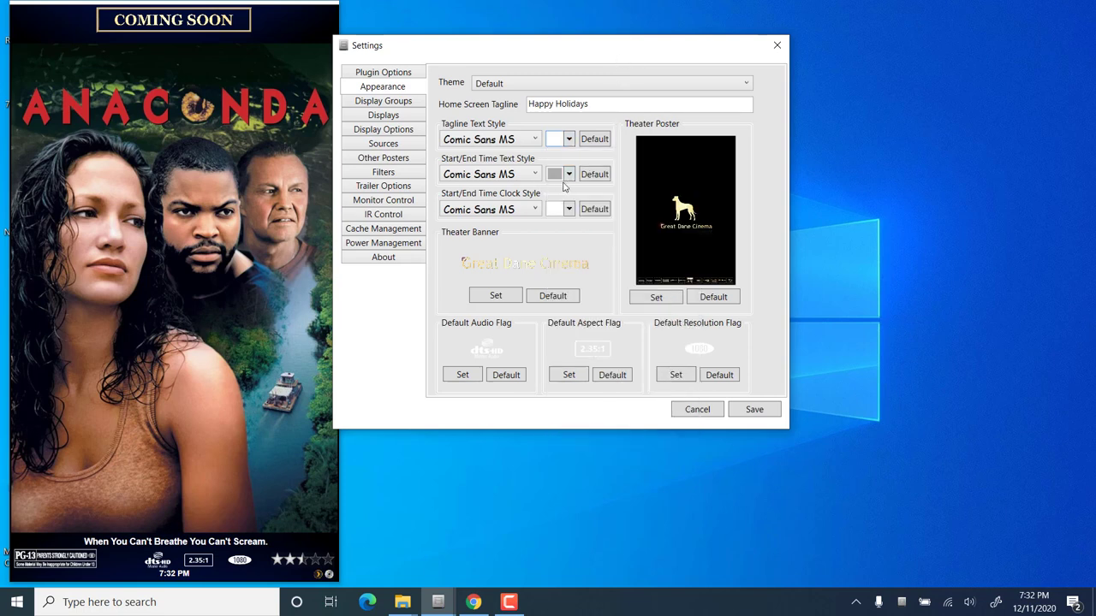
left_click(569, 175)
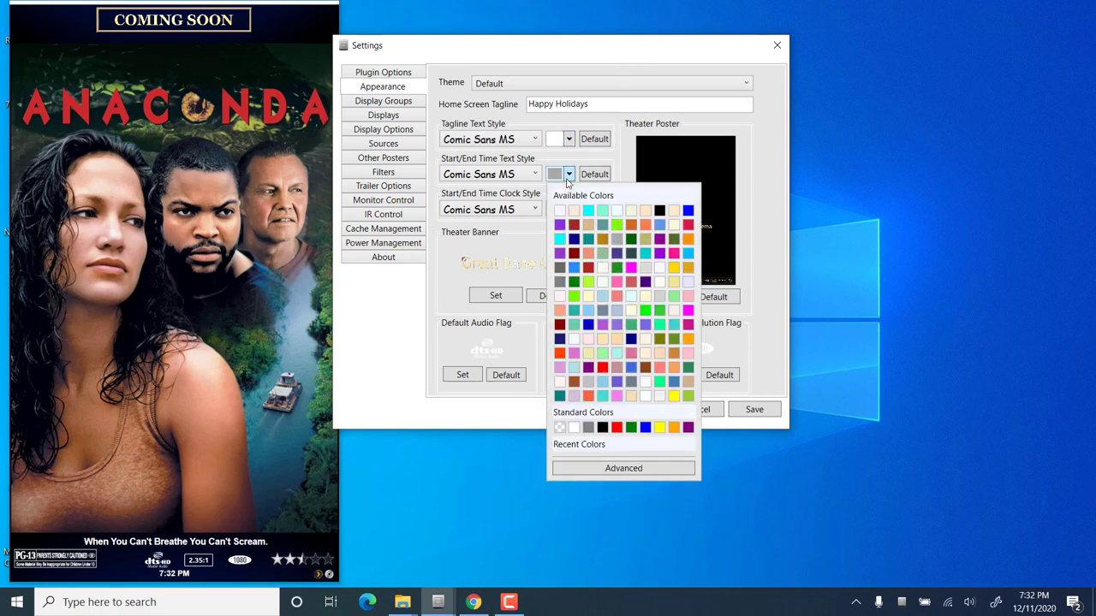
left_click(574, 281)
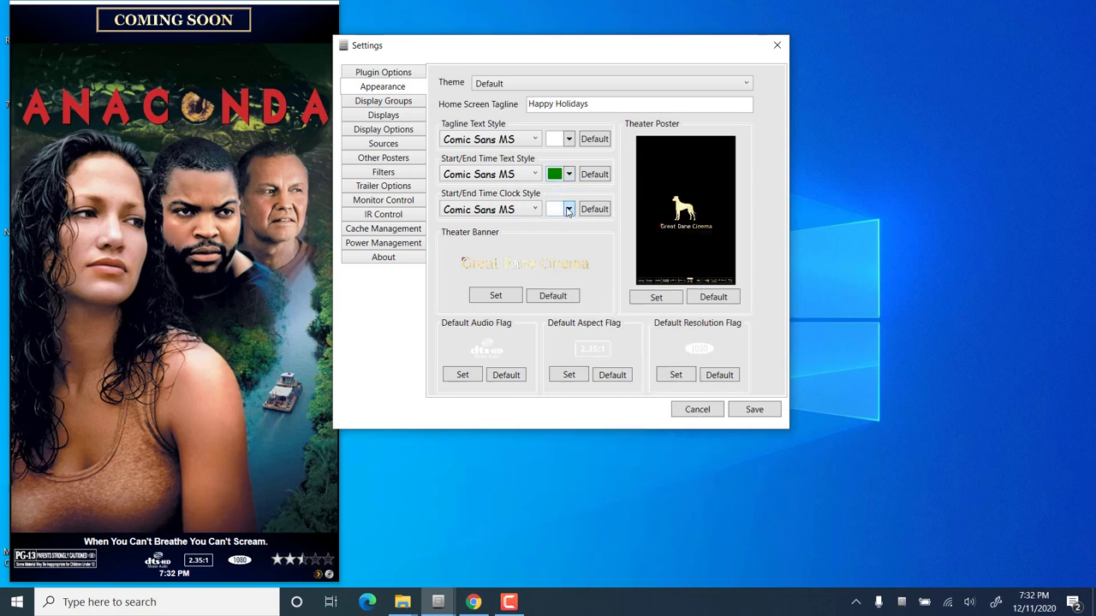
left_click(569, 210)
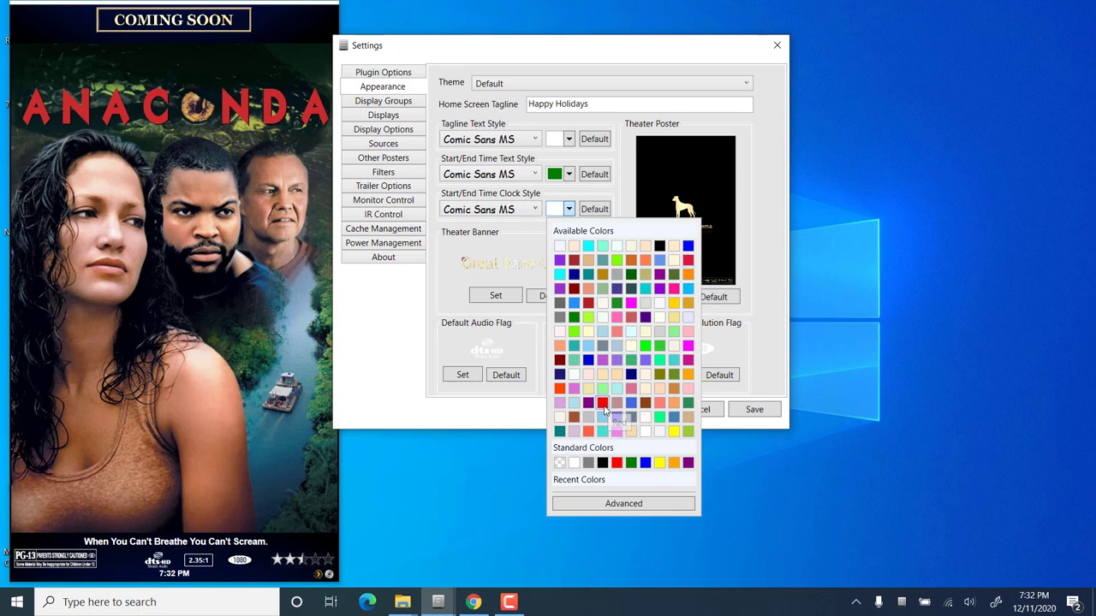
left_click(603, 404)
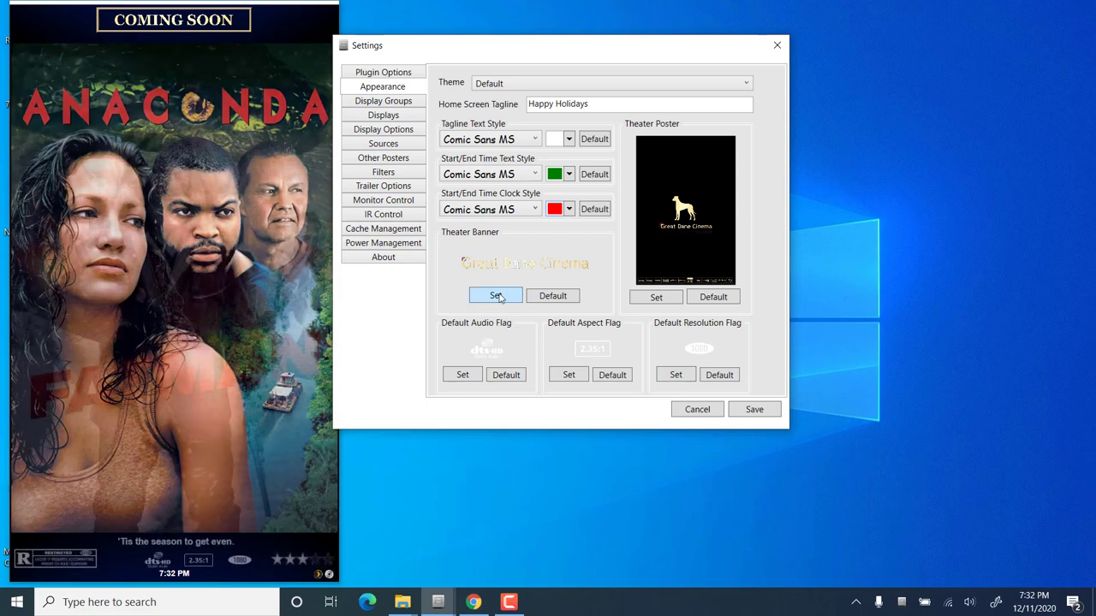
left_click(497, 296)
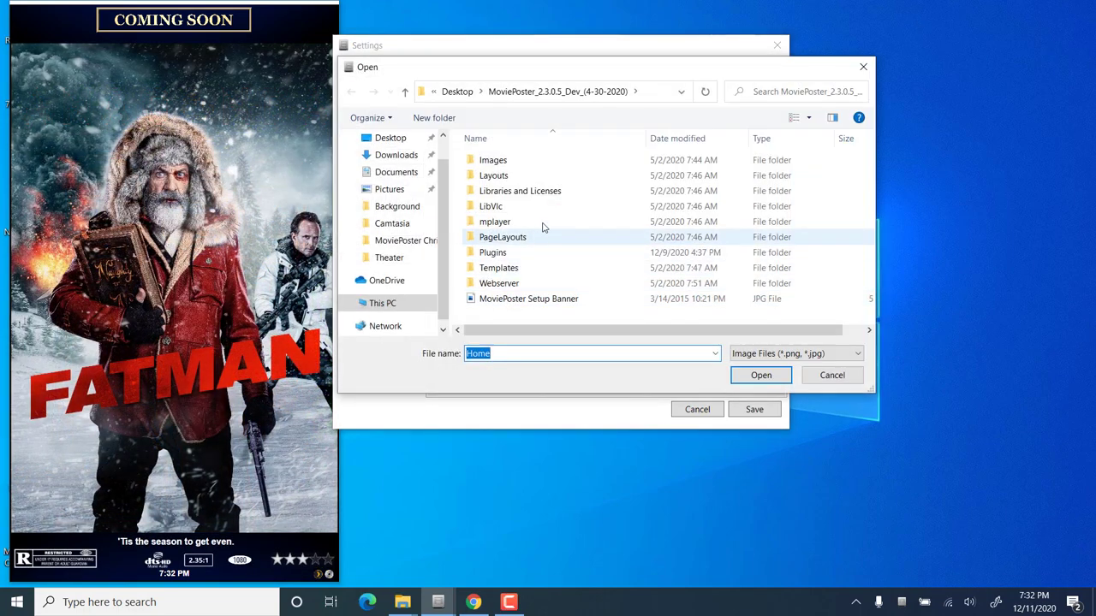
double_click(544, 168)
double_click(517, 166)
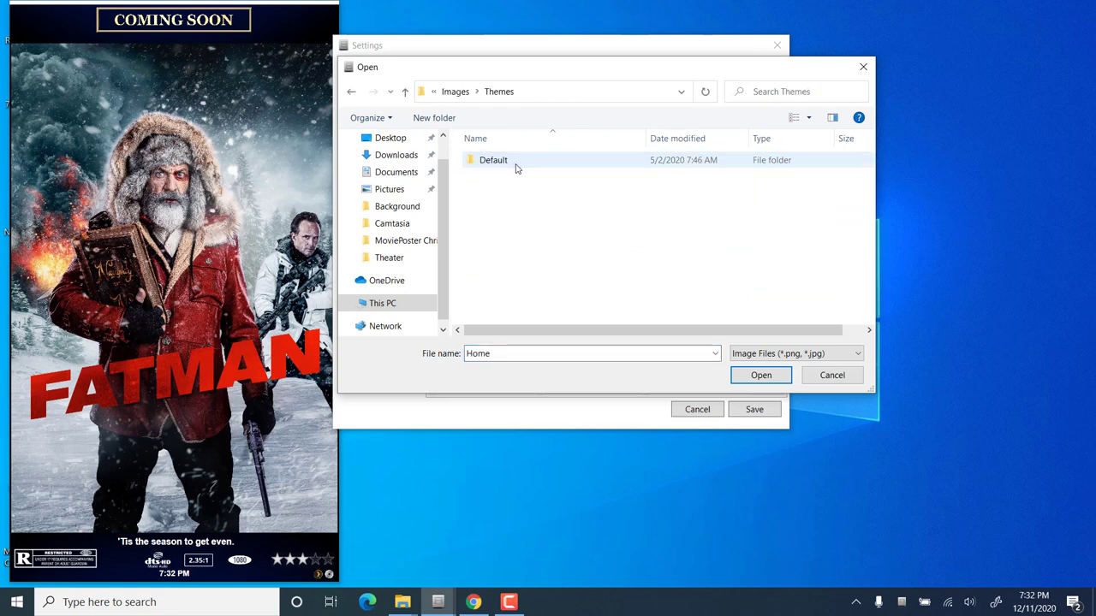
double_click(504, 165)
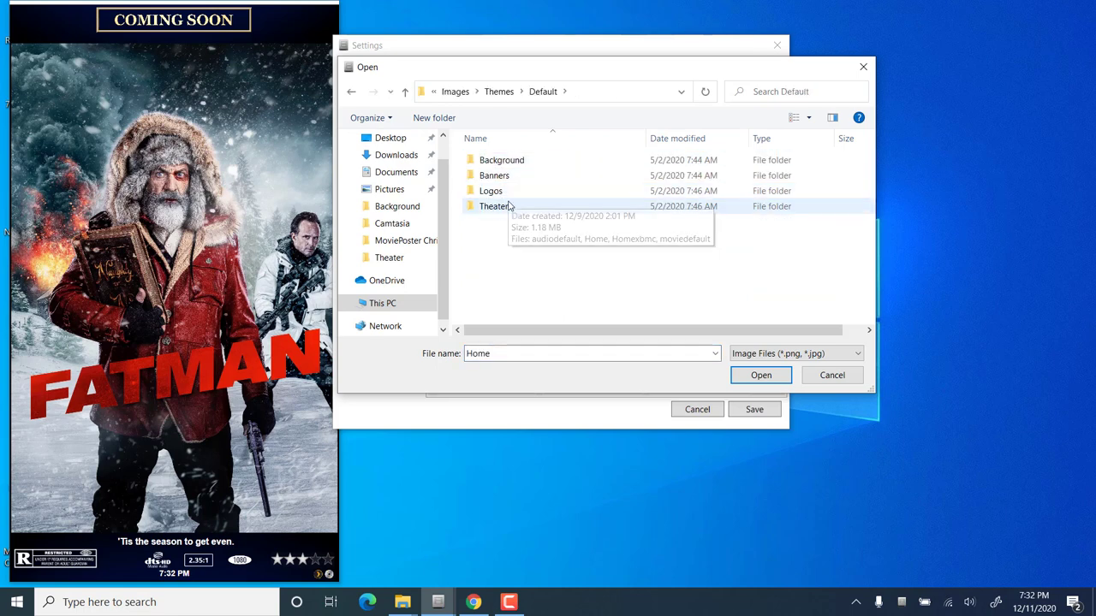
double_click(515, 177)
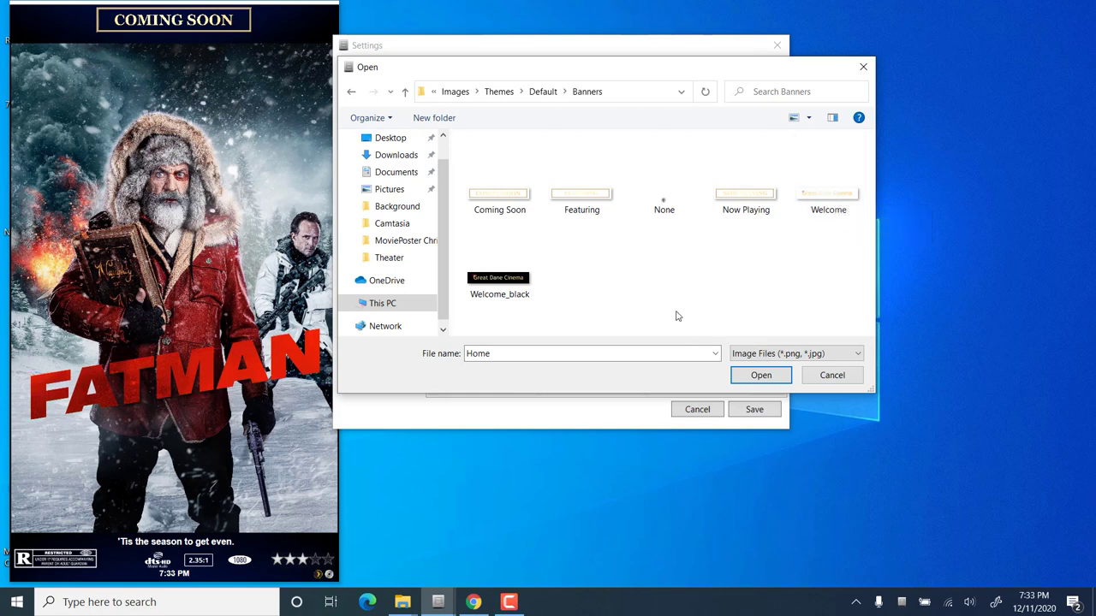
left_click(831, 375)
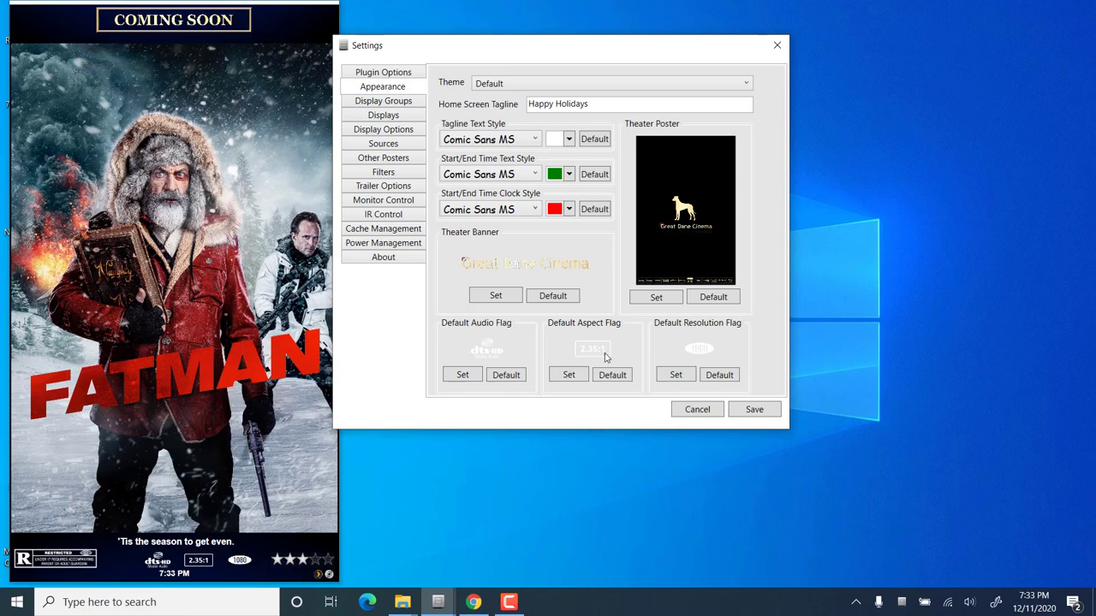
Set the default flags: 4K resolution, 1.78 (16:9) aspect and ac3 audio
left_click(676, 373)
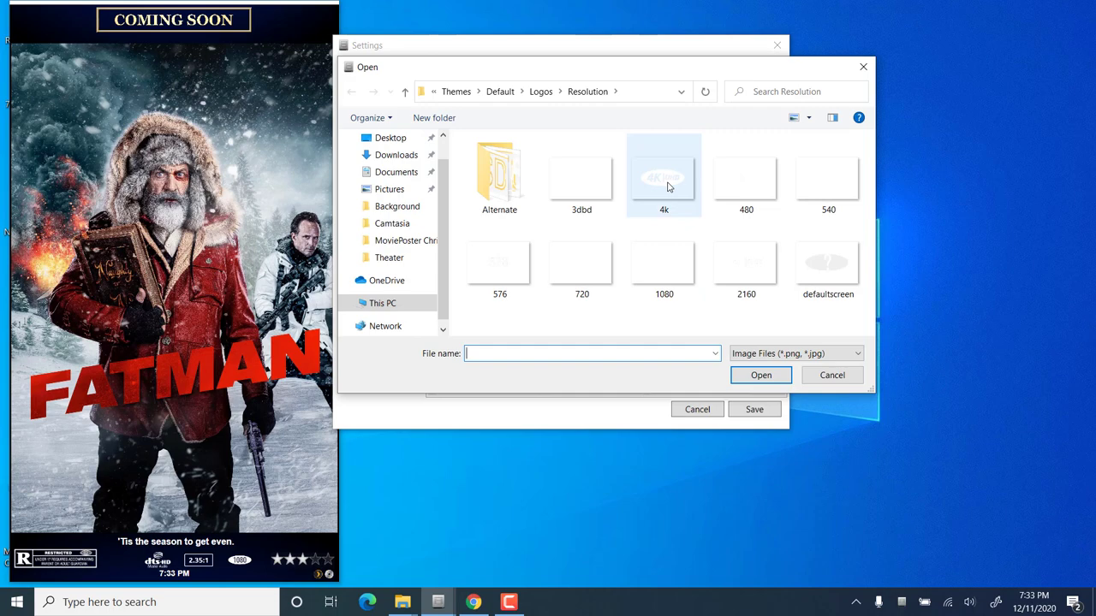
left_click(669, 186)
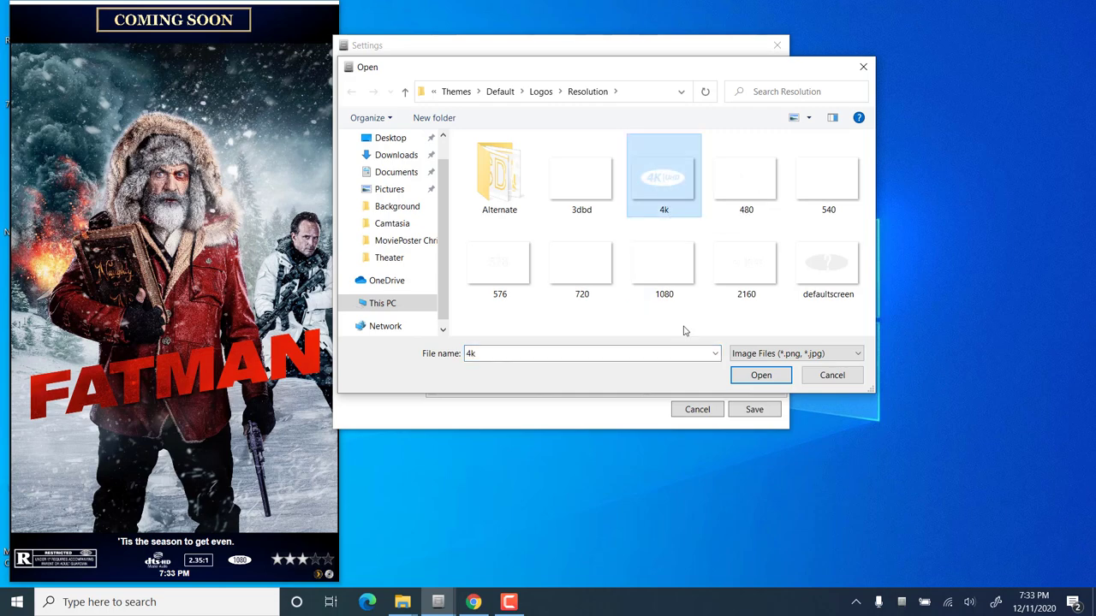
left_click(760, 375)
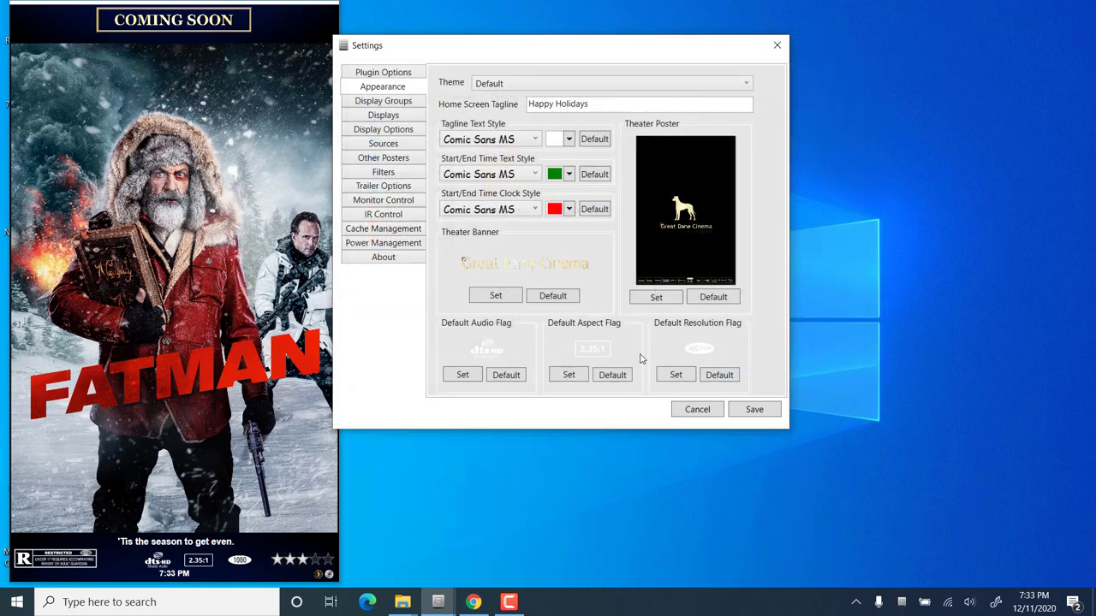
left_click(570, 375)
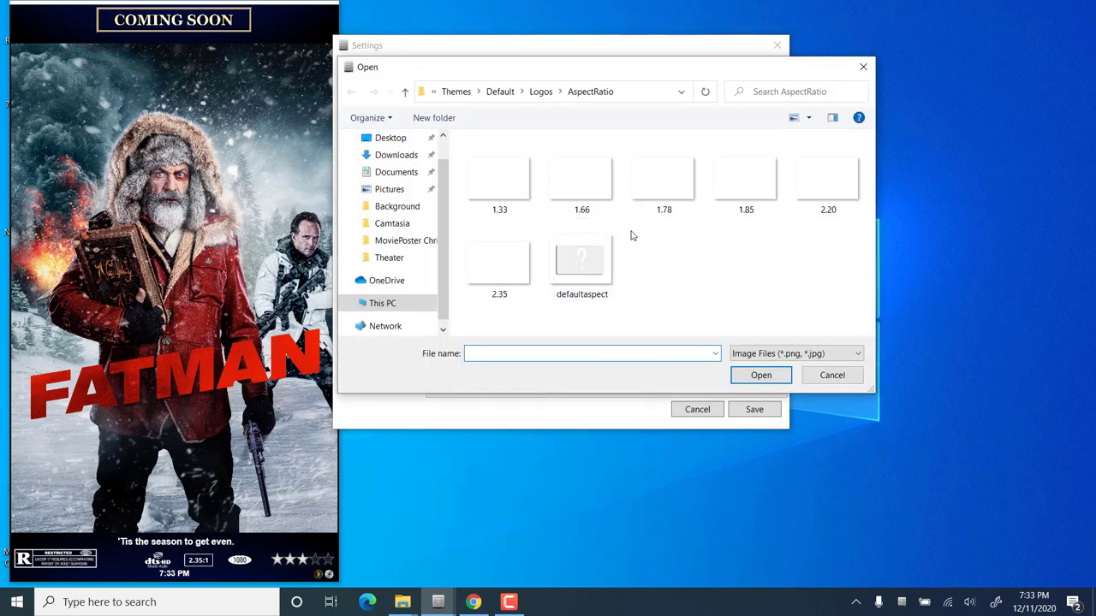
left_click(674, 192)
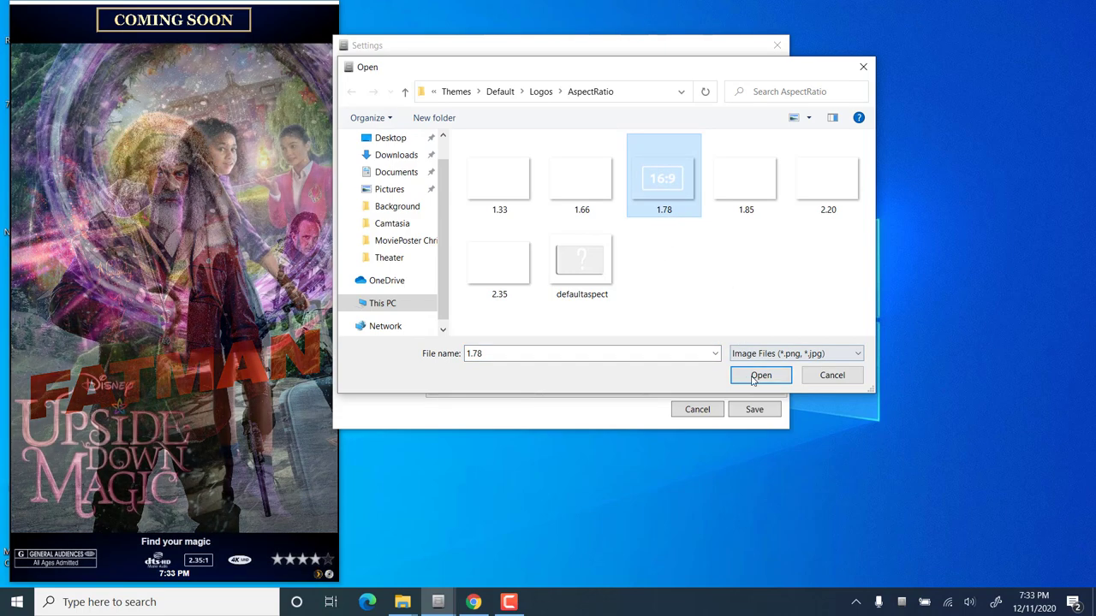
left_click(757, 377)
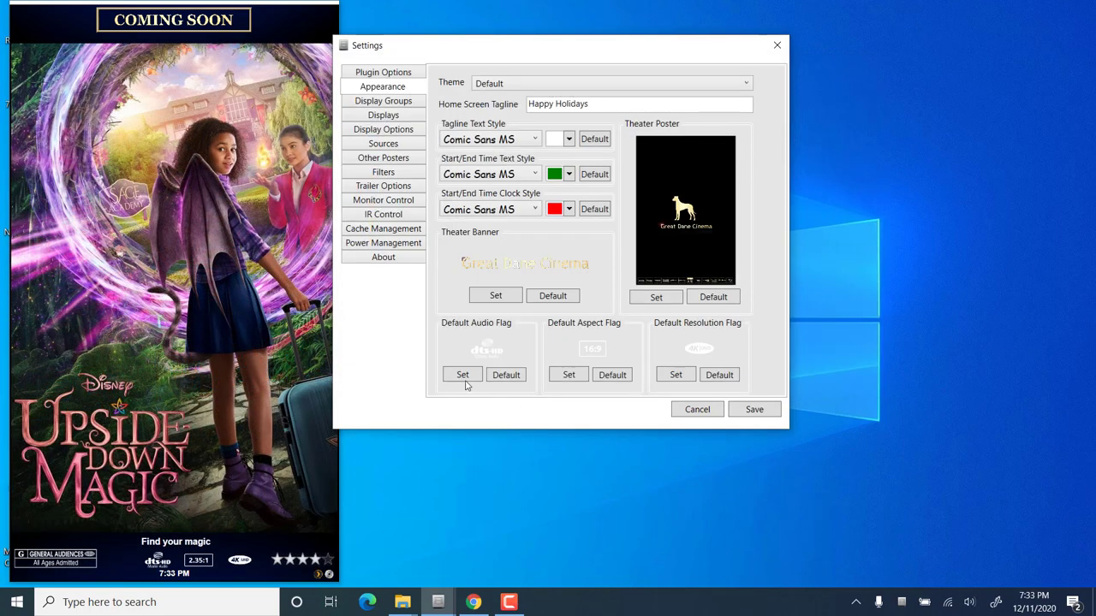
left_click(463, 375)
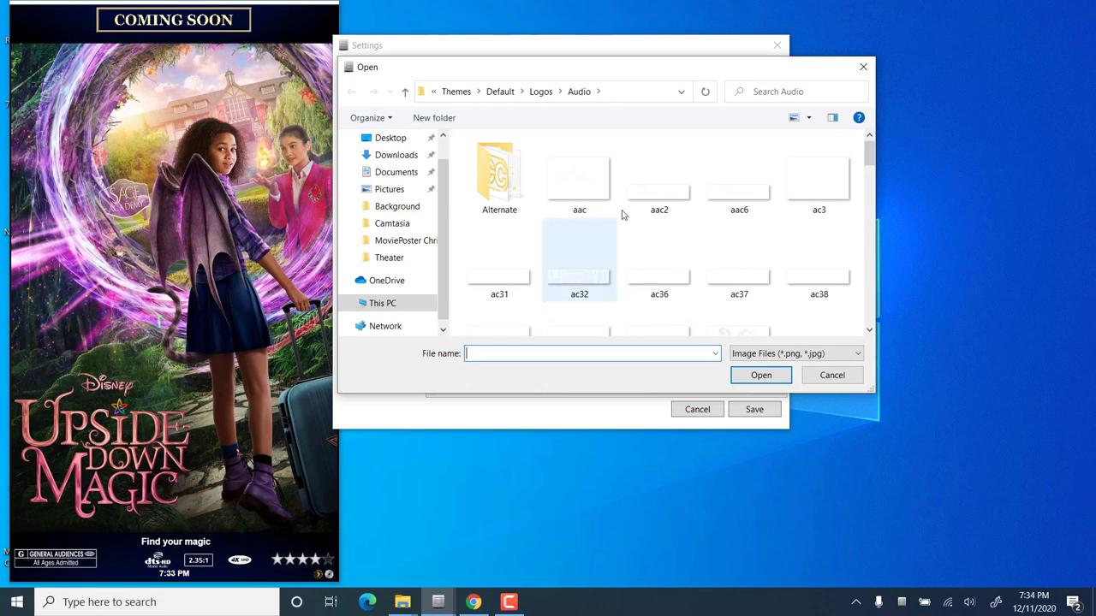
left_click(827, 186)
left_click(761, 375)
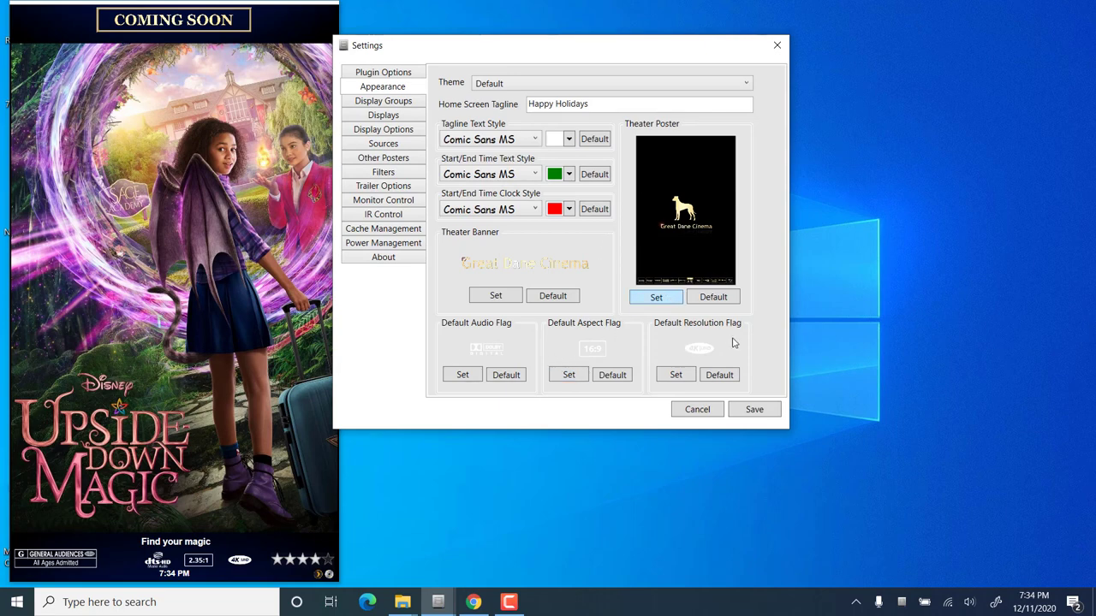
Save the settings, showing the Coming Soon poster with Dolby Digital, 16:9 and 4K flags
left_click(754, 410)
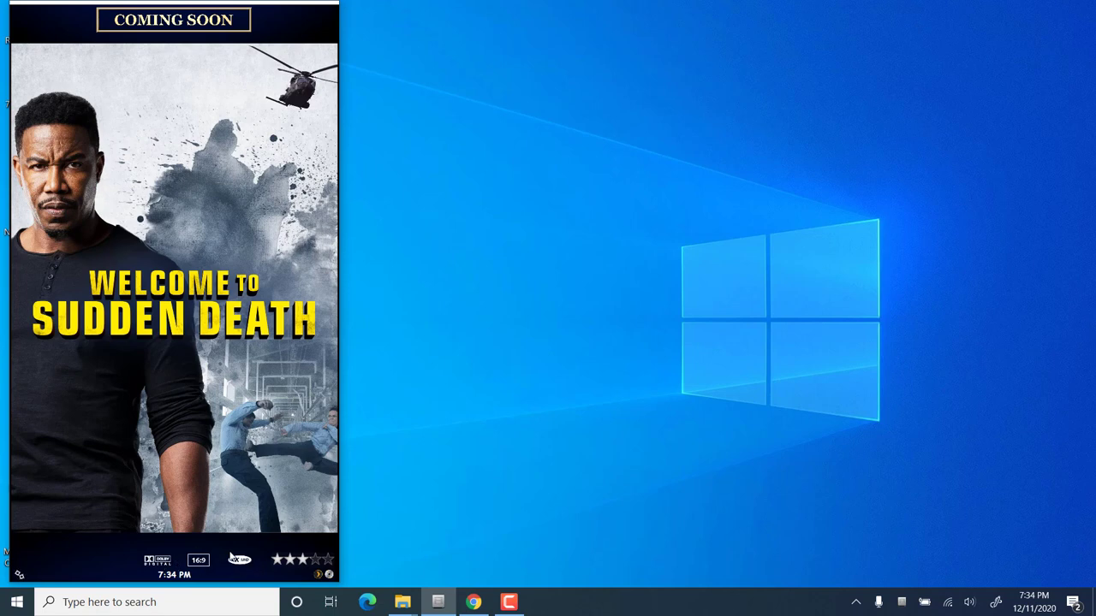
Open the WebRemote from the tray icon and go to its Poster Cache page
right_click(901, 601)
left_click(870, 535)
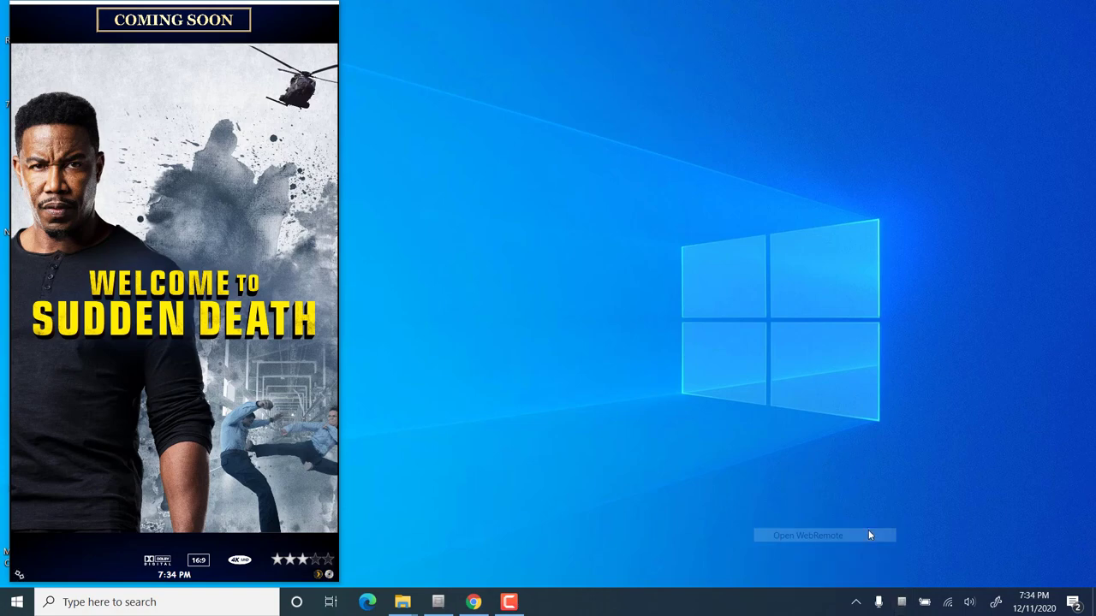
left_click(466, 79)
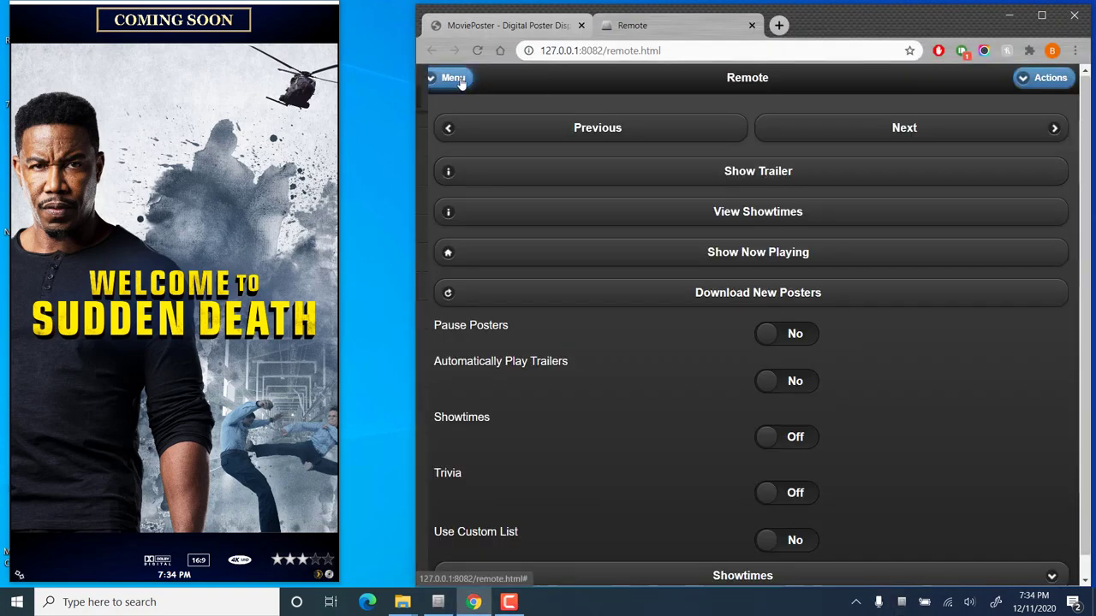
left_click(470, 173)
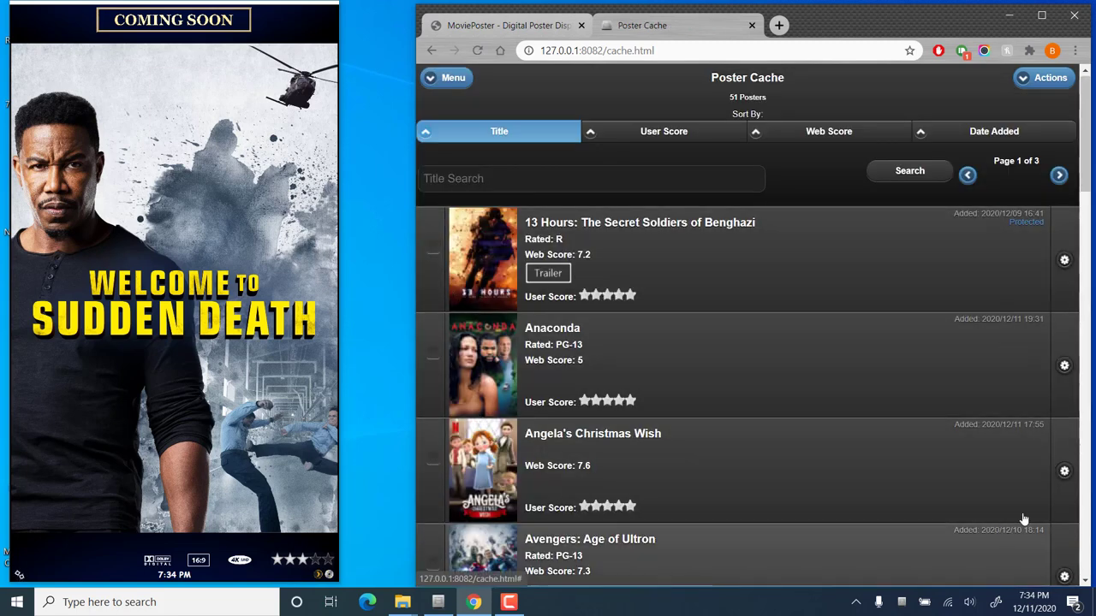
Start Avengers: Age of Ultron as the manual Now Playing poster
left_click_drag(1090, 161, 1089, 215)
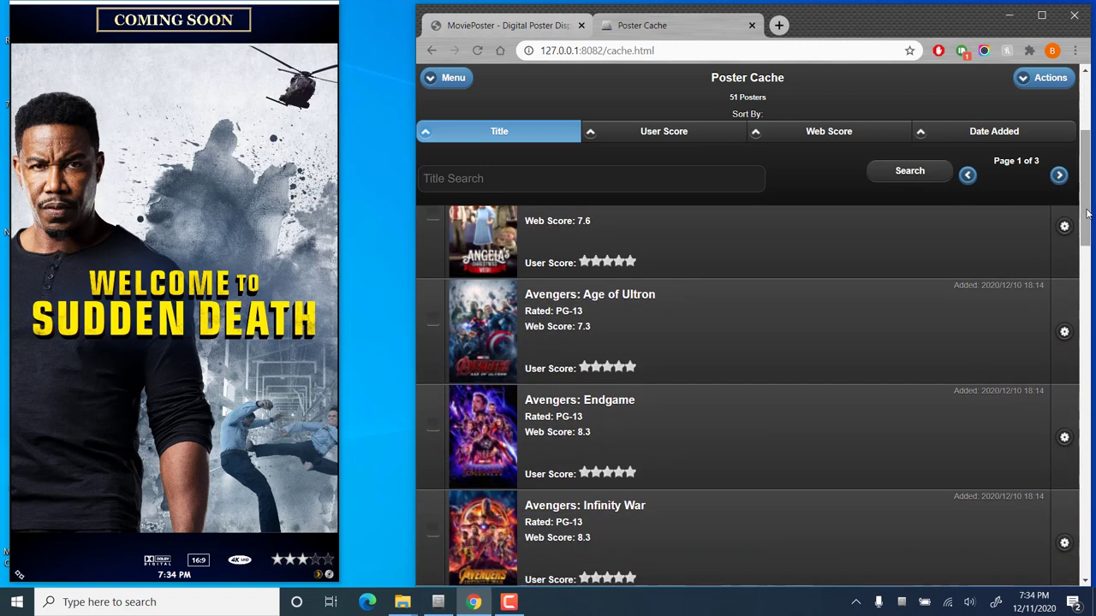
left_click(1064, 331)
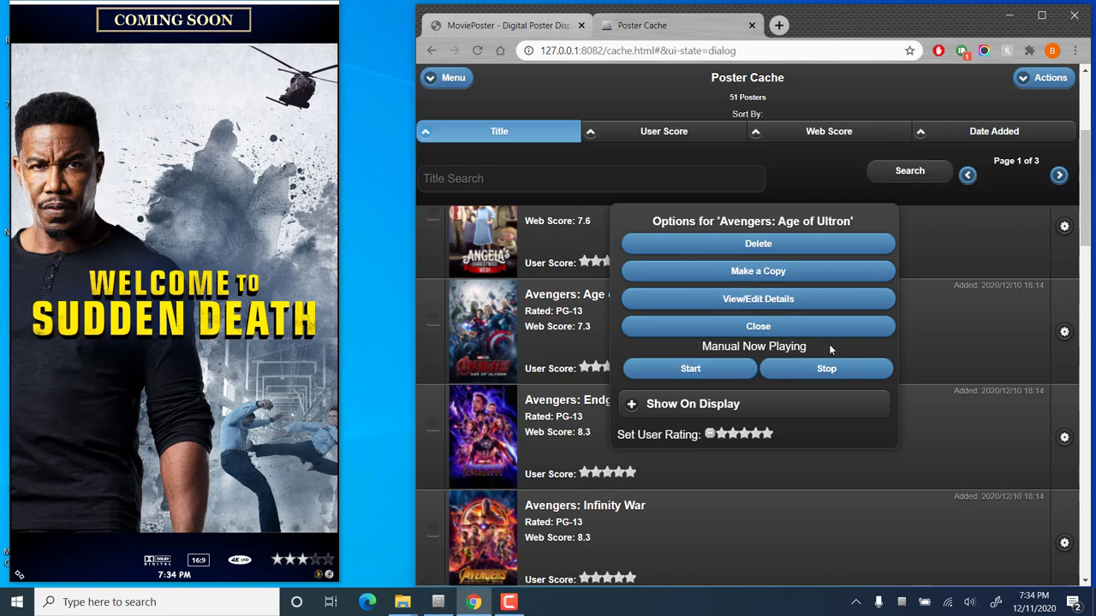
left_click(719, 377)
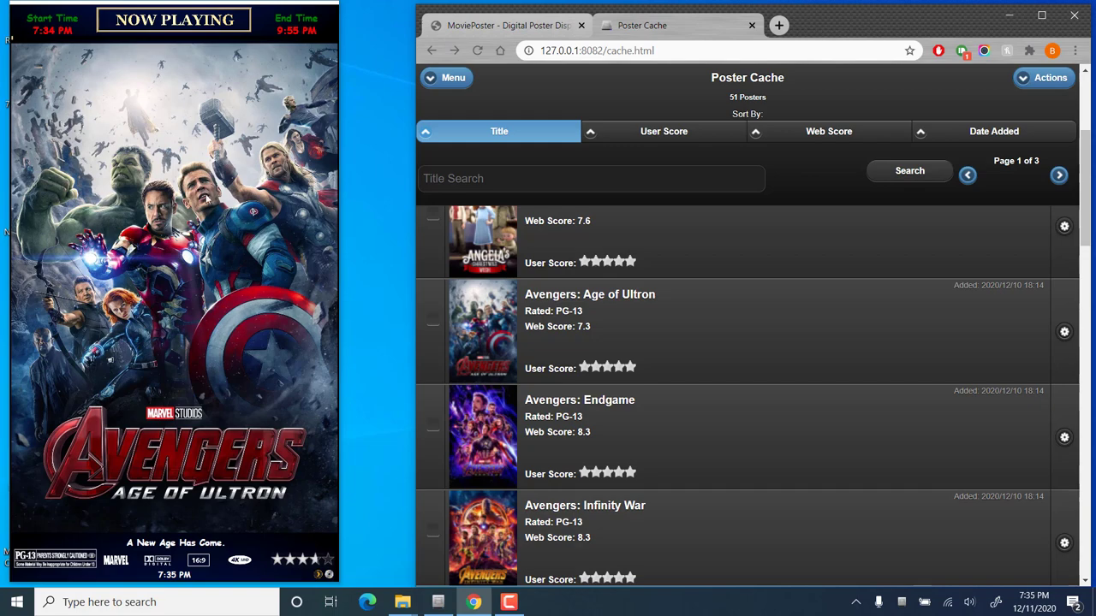
Reopen MoviePoster Settings at the Appearance page
right_click(206, 195)
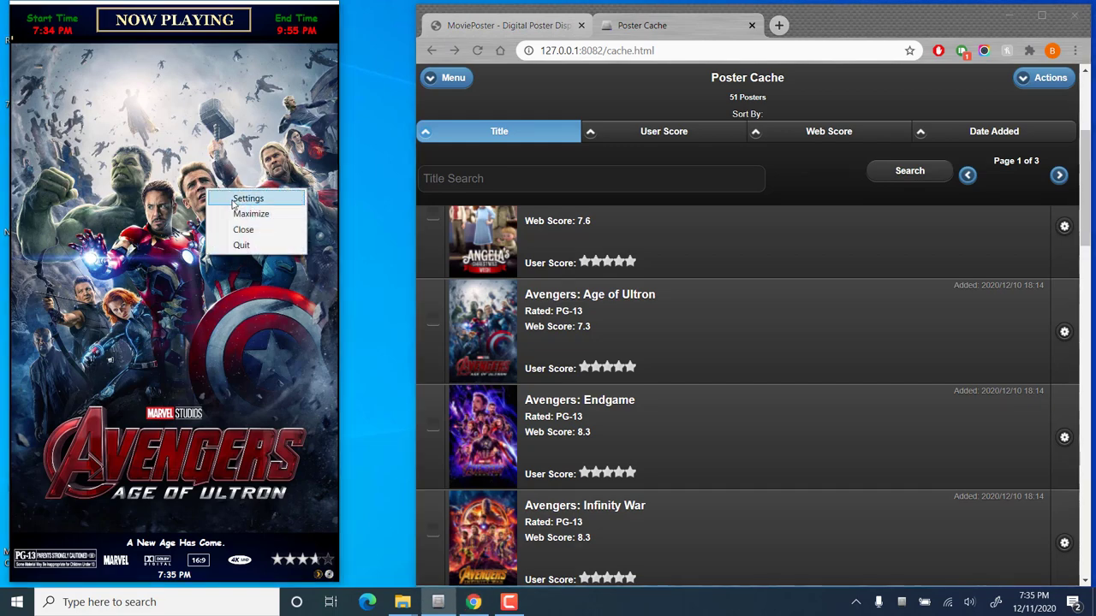
left_click(232, 200)
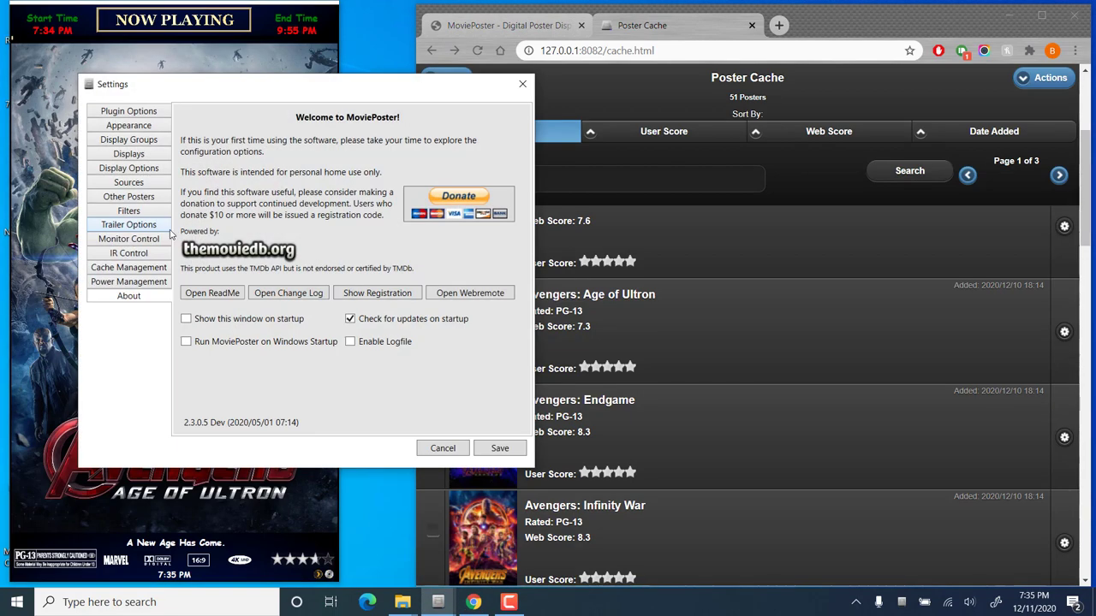
left_click(129, 125)
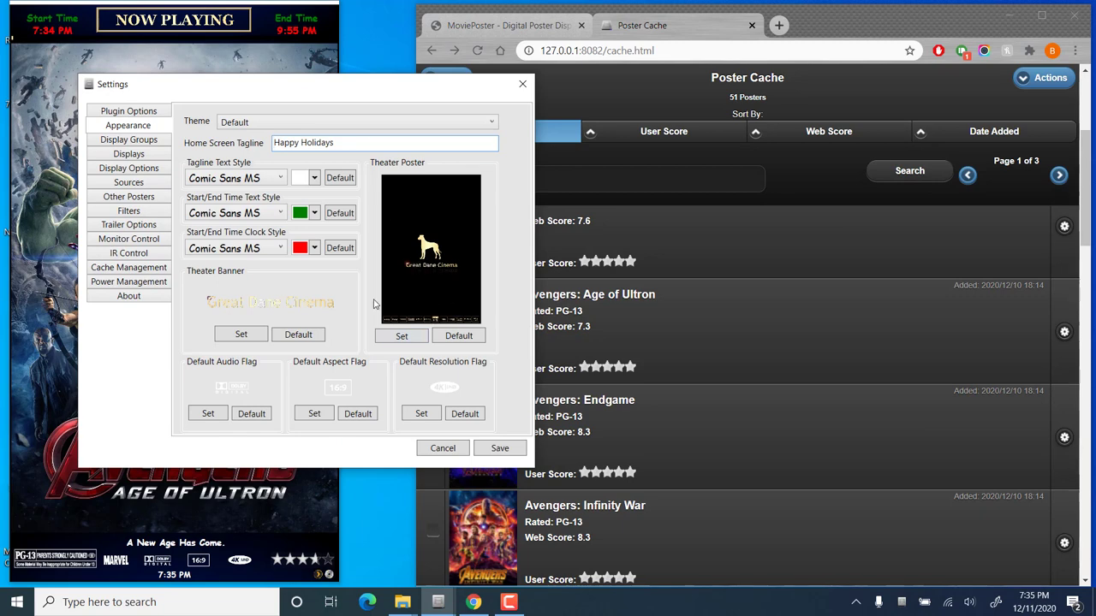
Set the Theater Poster to the Home image from Desktop > Happy Holidays > Theater
left_click(402, 339)
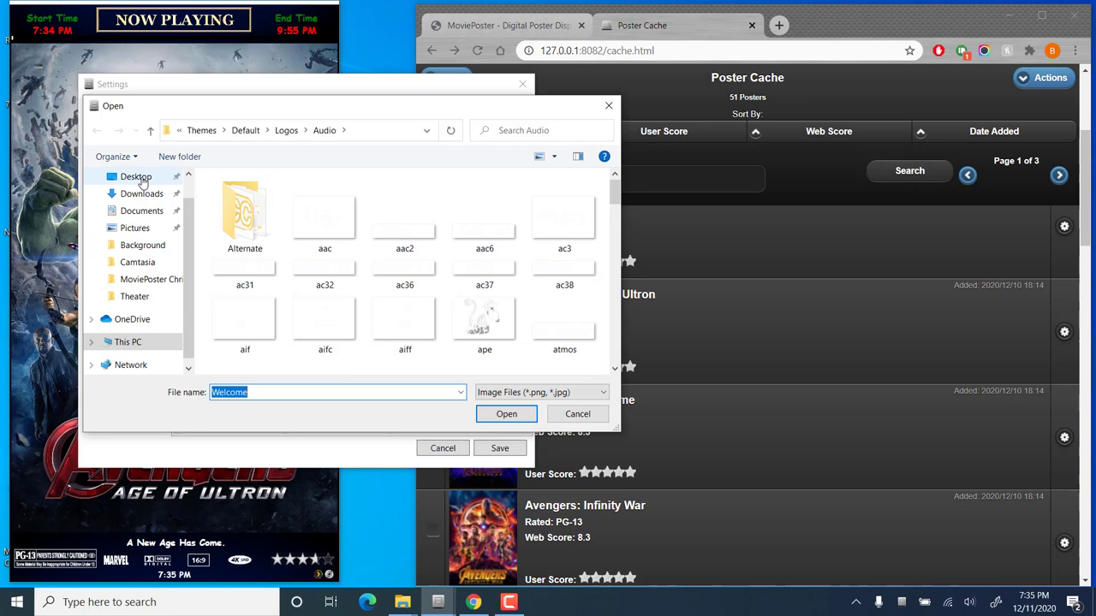
left_click(137, 176)
double_click(227, 200)
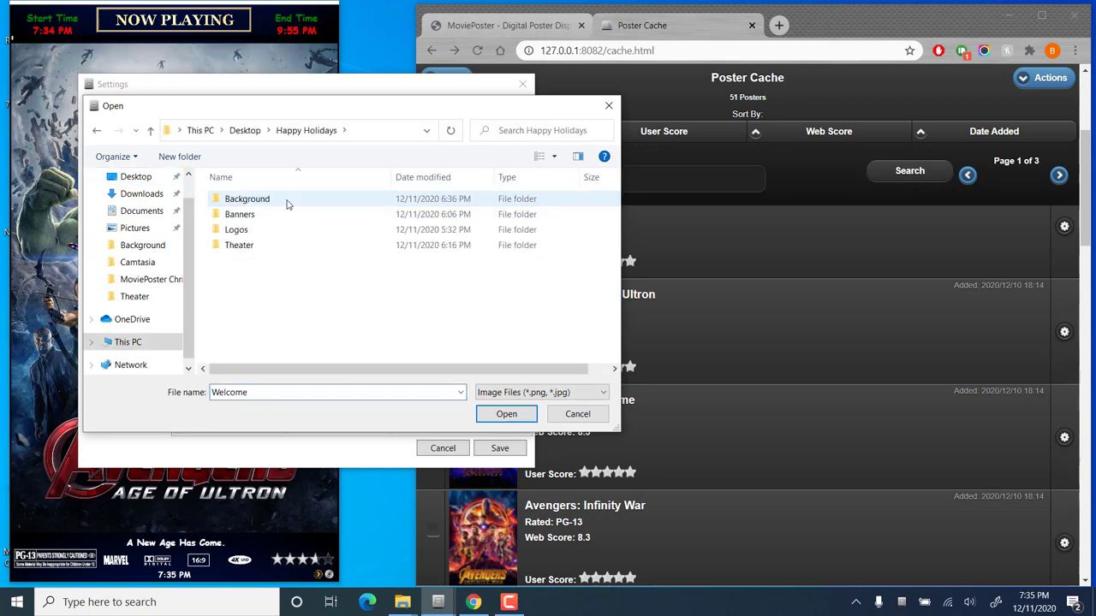
double_click(240, 246)
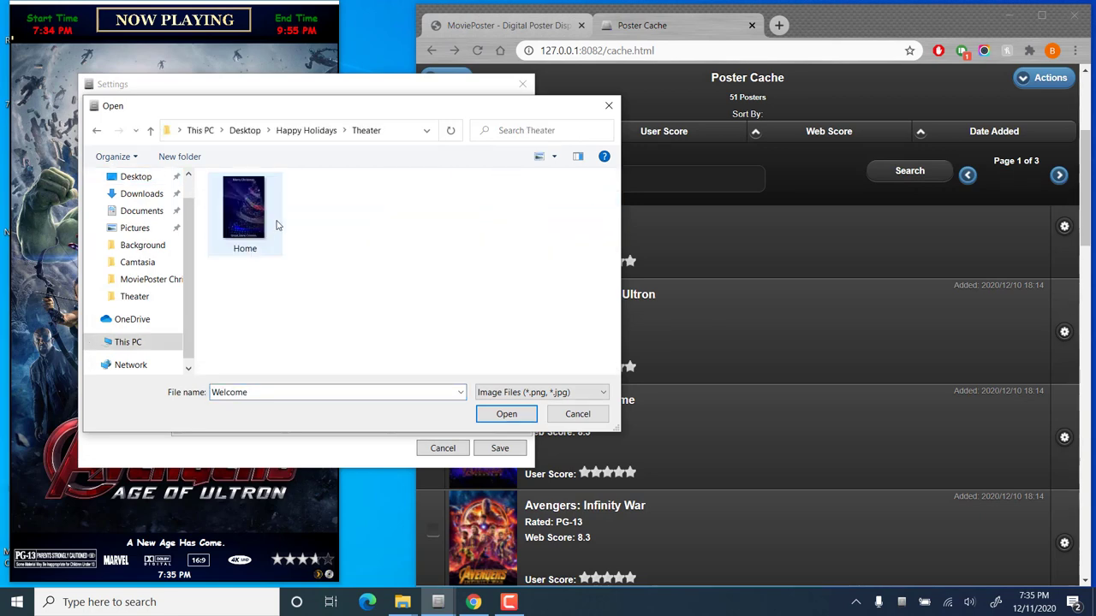
left_click(268, 203)
left_click(506, 413)
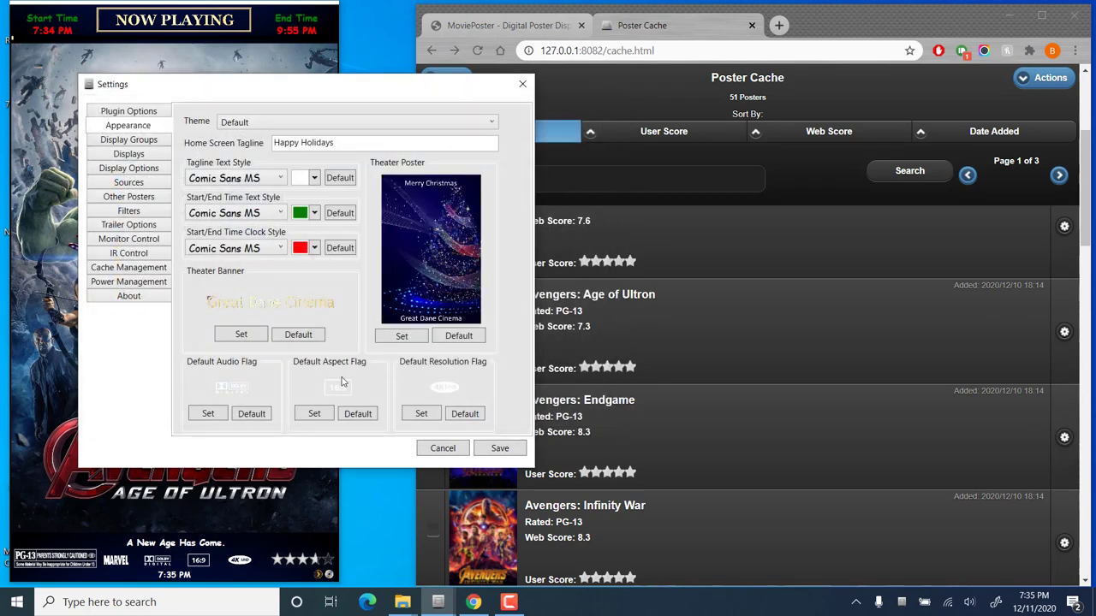
Save the new Home theater poster setting
left_click(500, 449)
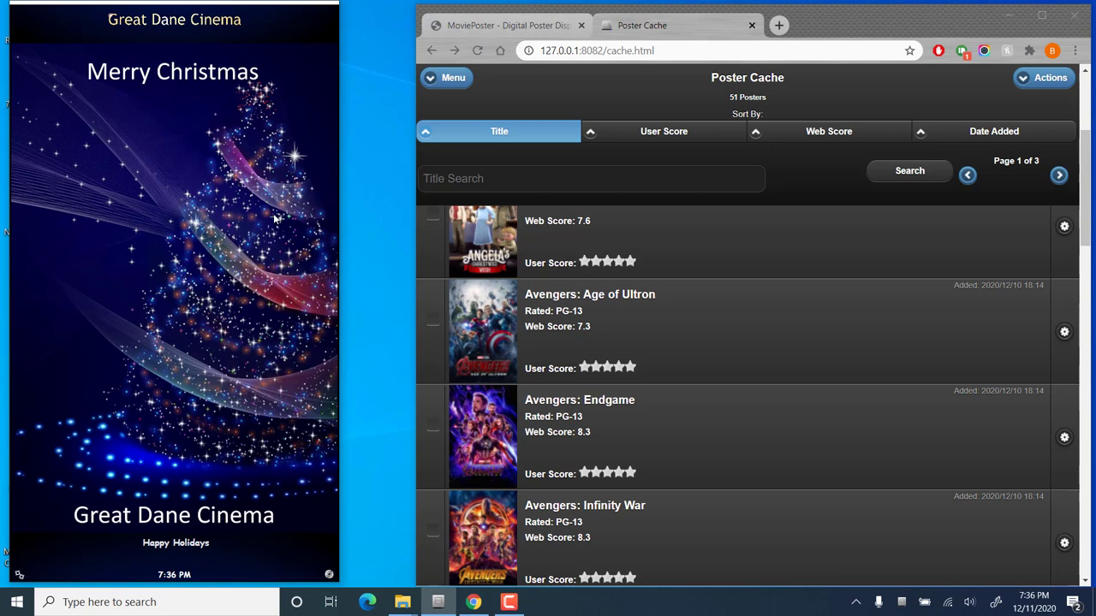
Quit the MoviePoster display and bring the Documents Explorer window forward
right_click(220, 210)
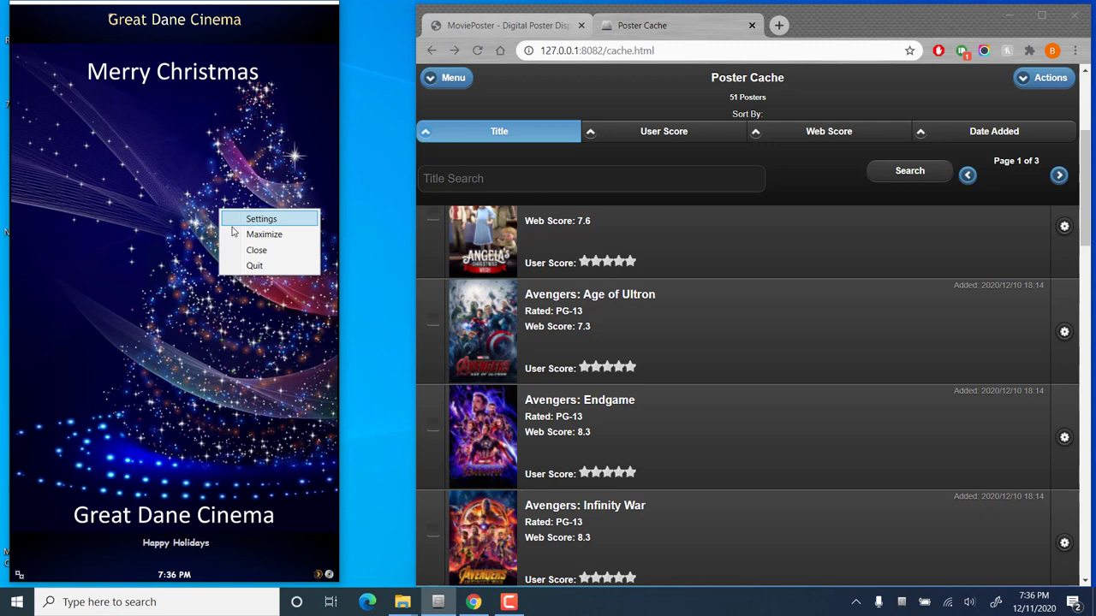
left_click(254, 265)
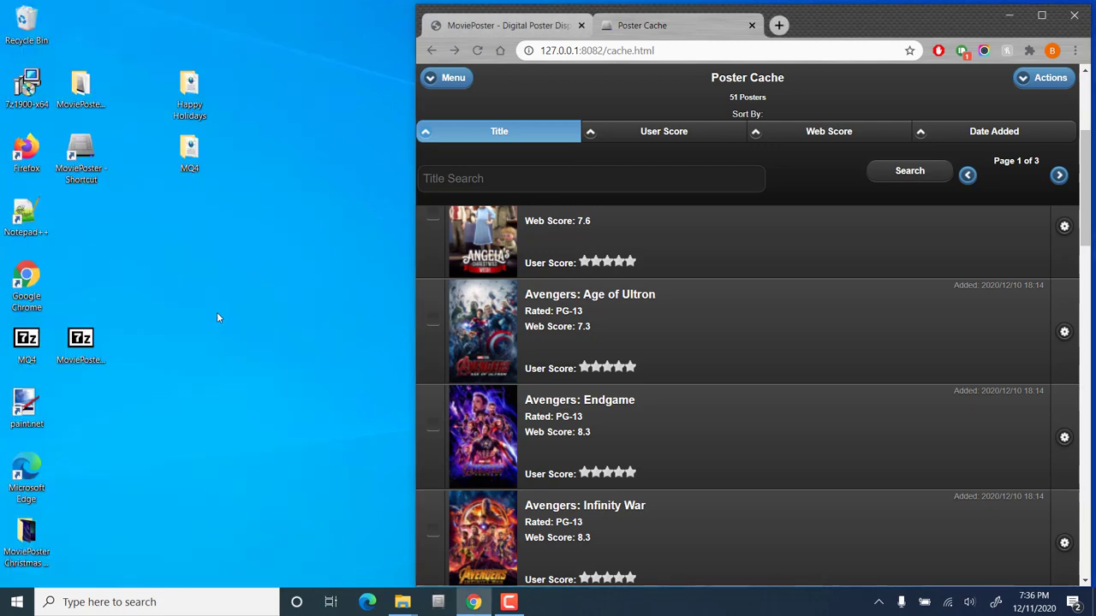
mouse_move(402, 602)
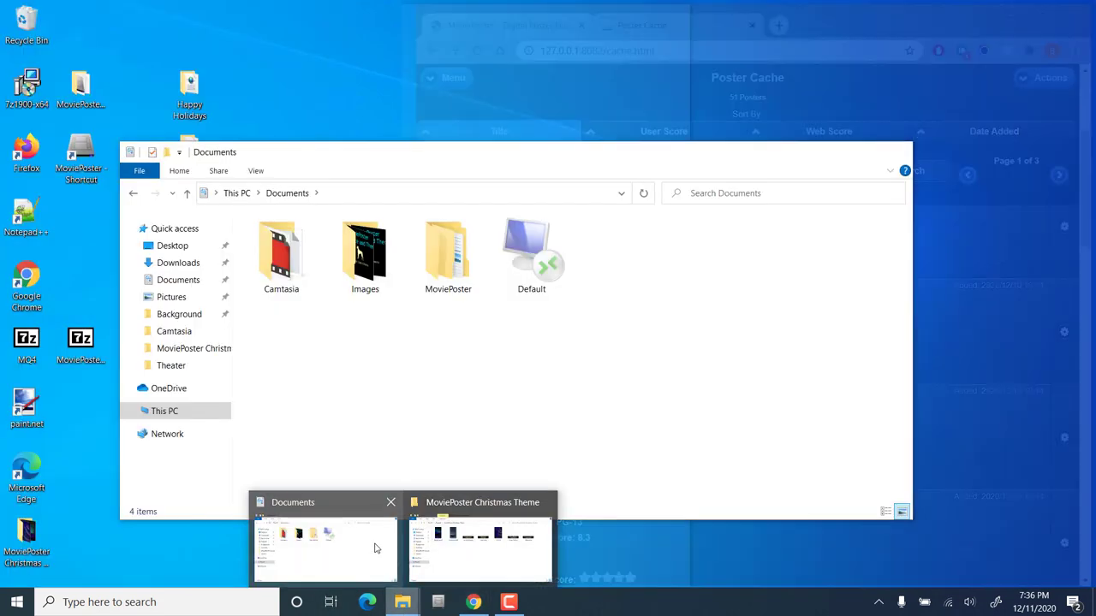
left_click(374, 548)
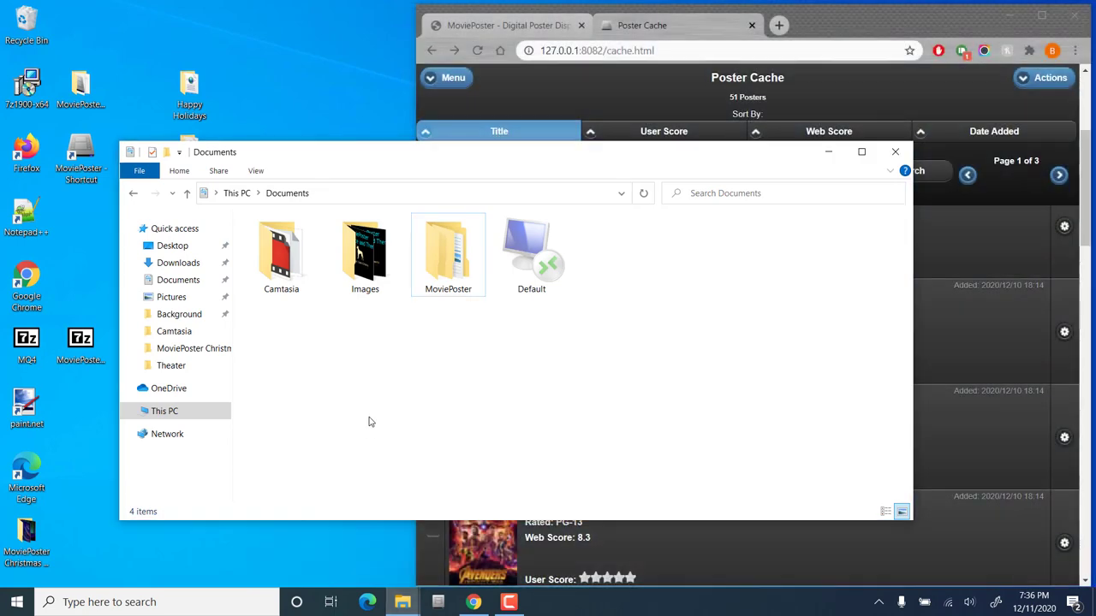
Open MoviePoster > Themes, then move and shrink the Explorer window
double_click(439, 267)
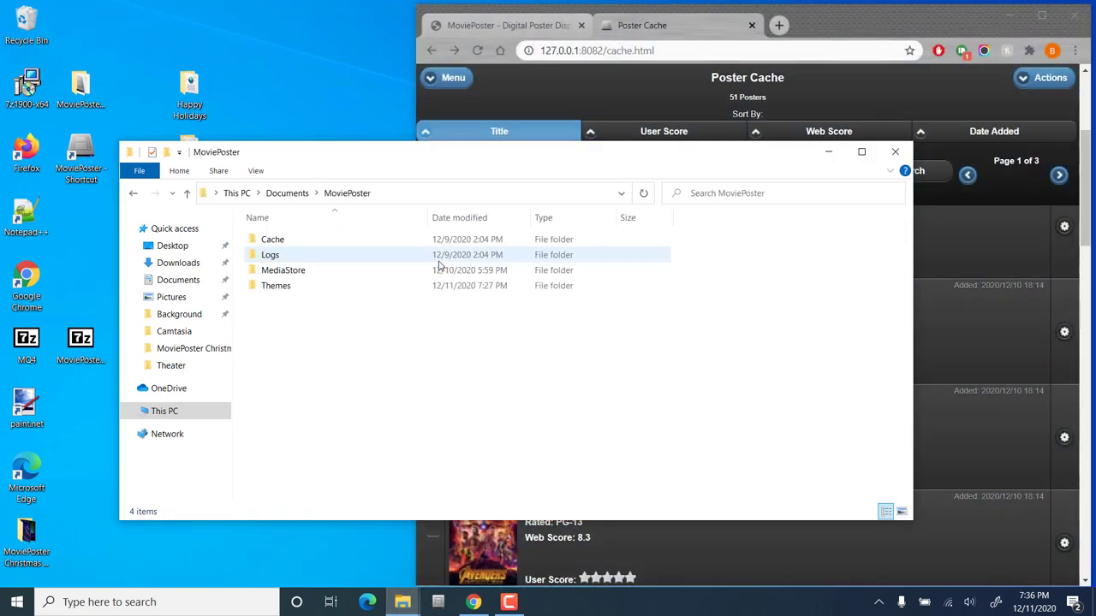
double_click(321, 287)
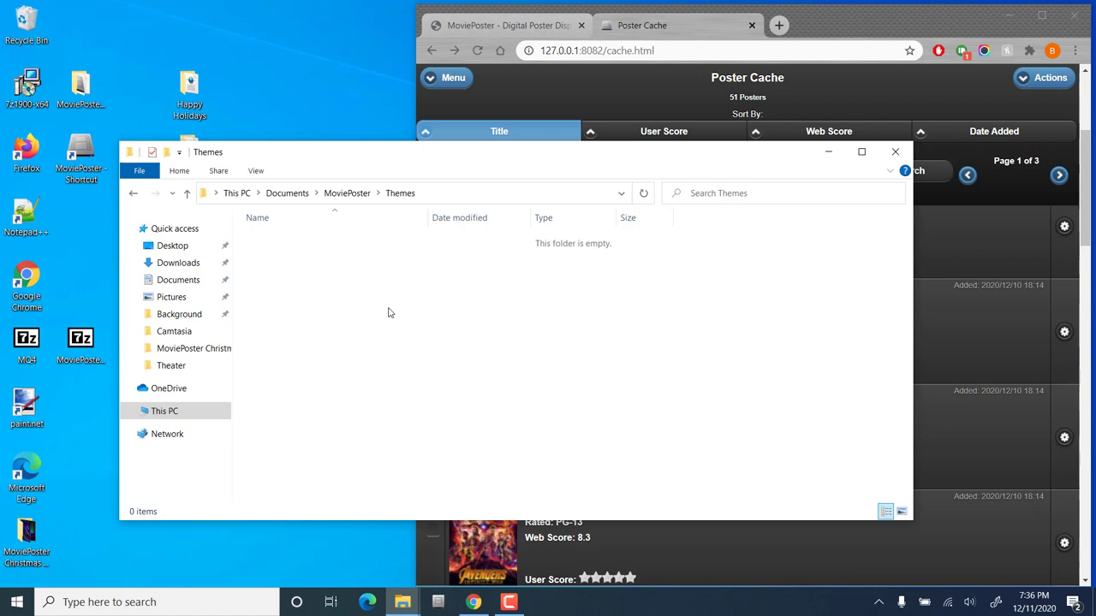
left_click_drag(538, 154, 497, 159)
left_click_drag(872, 153, 547, 77)
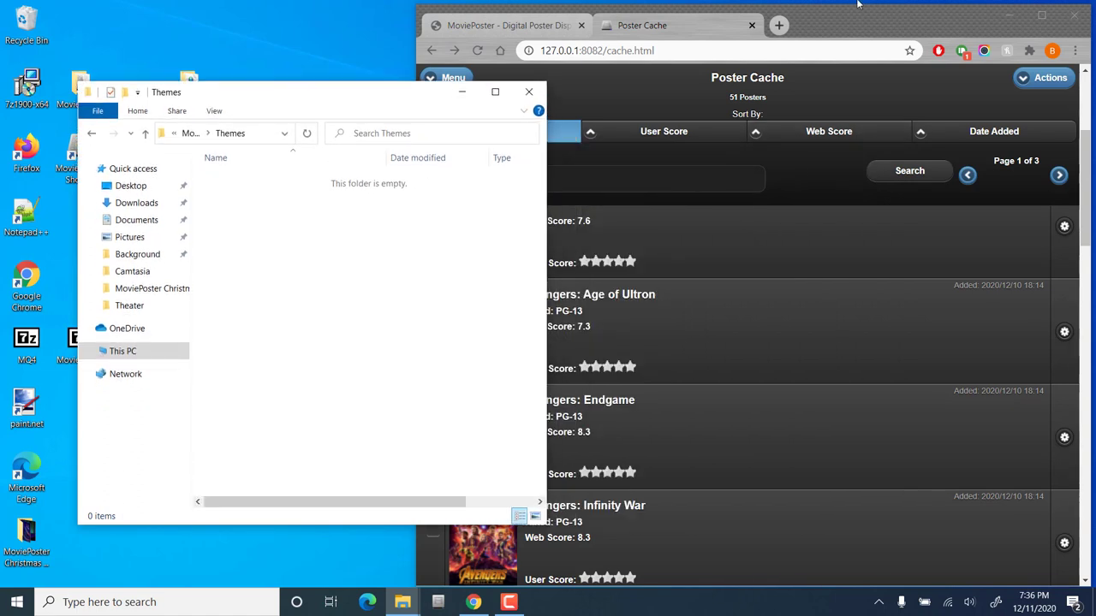
Go to movieposterapp.com's Downloads page at the MQ4 Theme entry and centre the Themes folder window over it
left_click(518, 28)
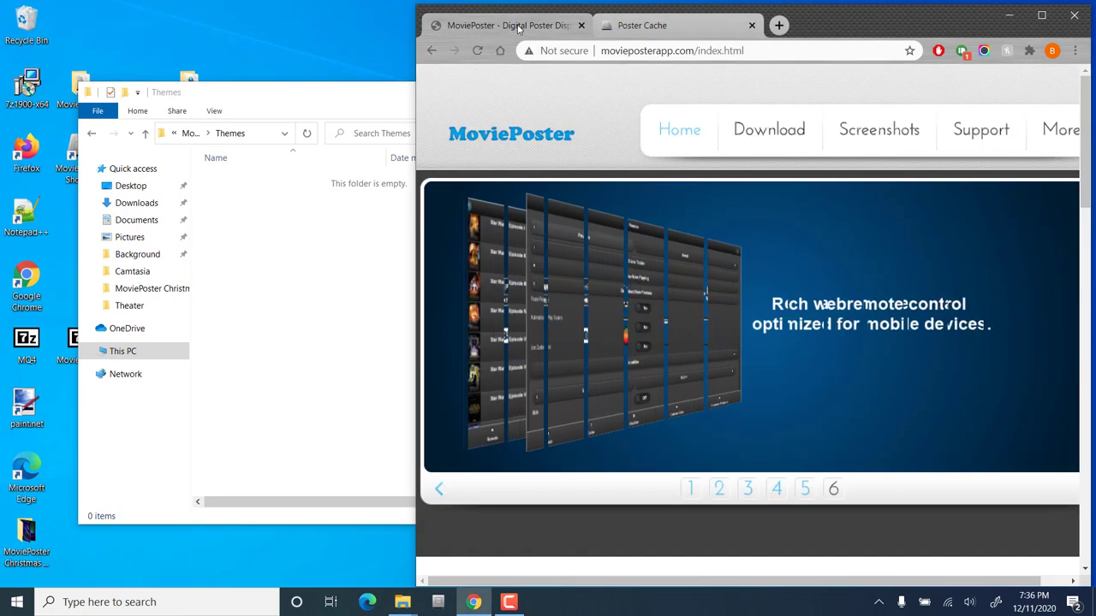
left_click(776, 135)
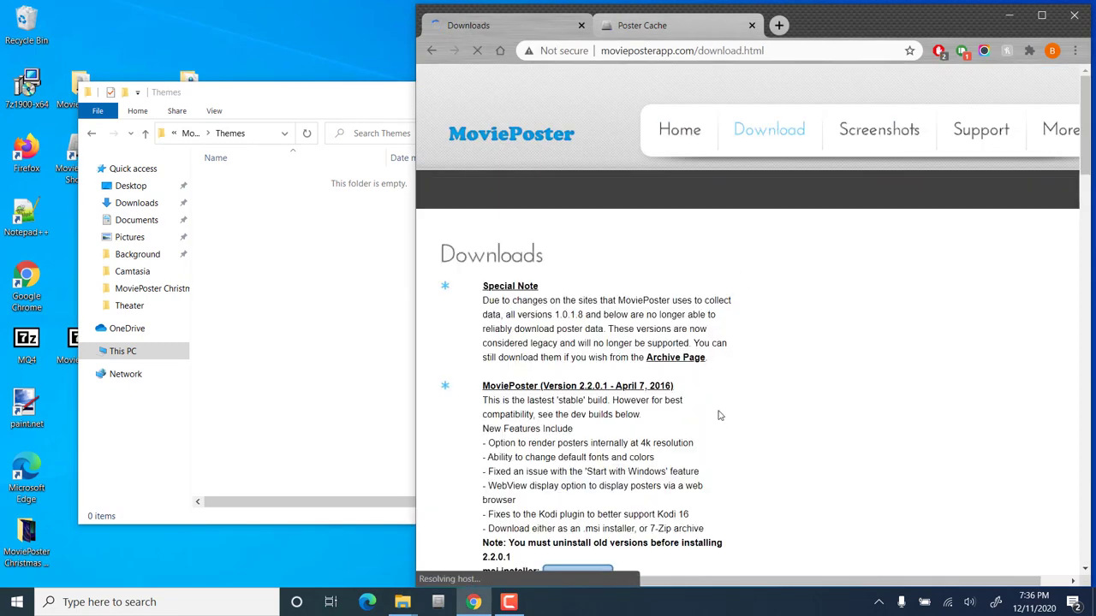
scroll(719, 422, "down", 9)
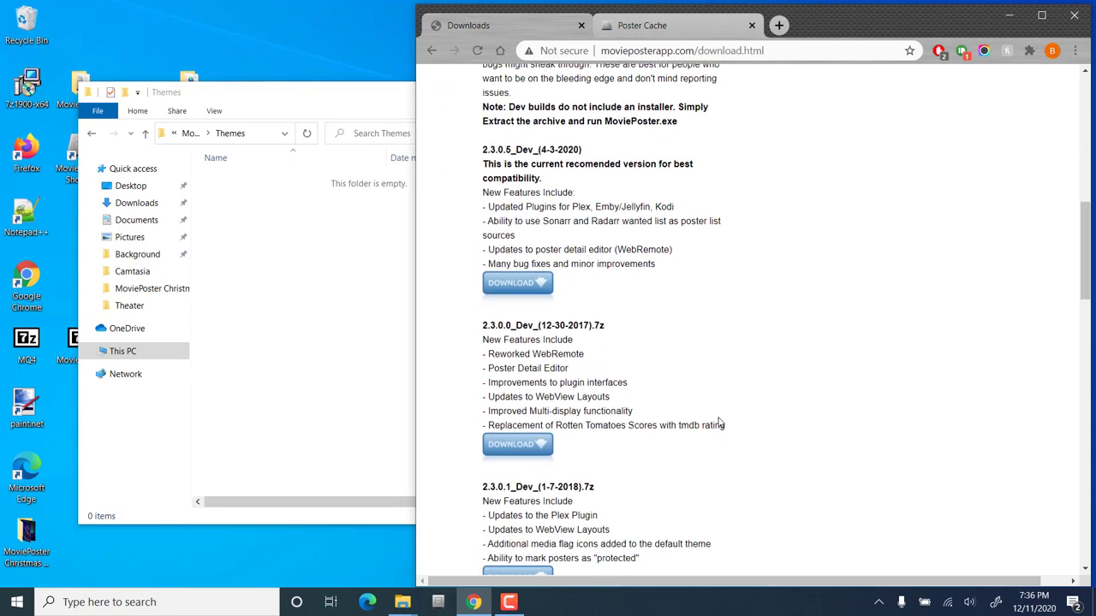
scroll(719, 422, "down", 9)
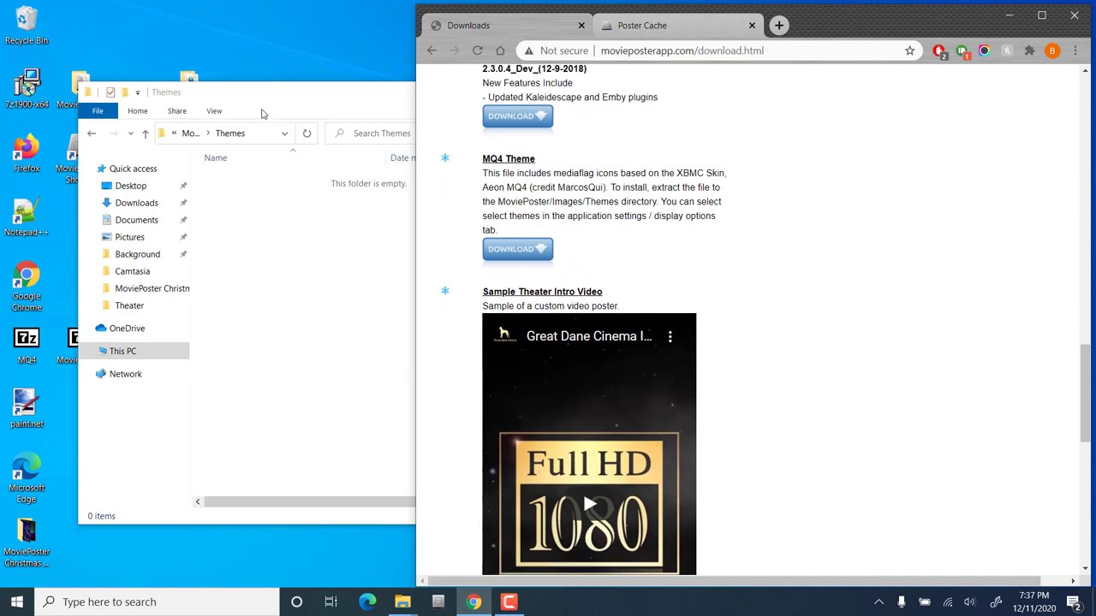
left_click_drag(266, 98, 439, 114)
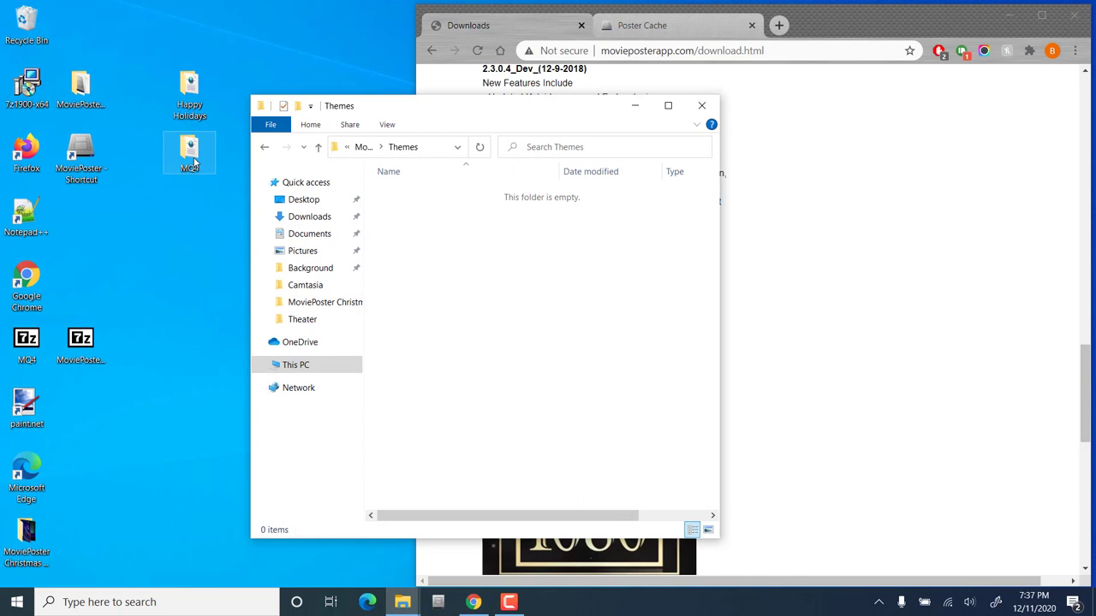
double_click(194, 158)
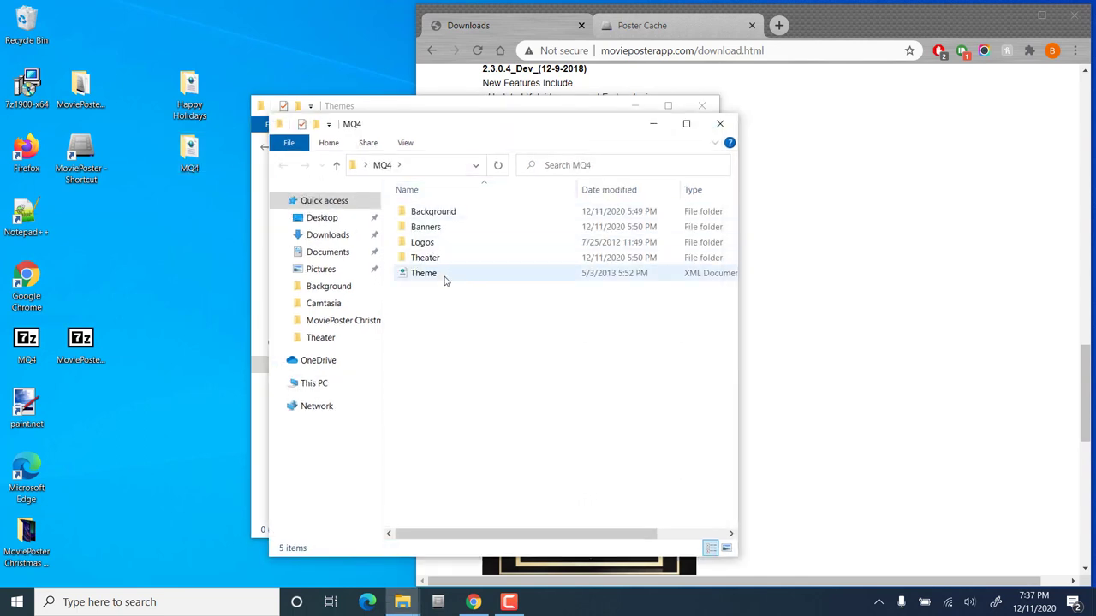
double_click(480, 215)
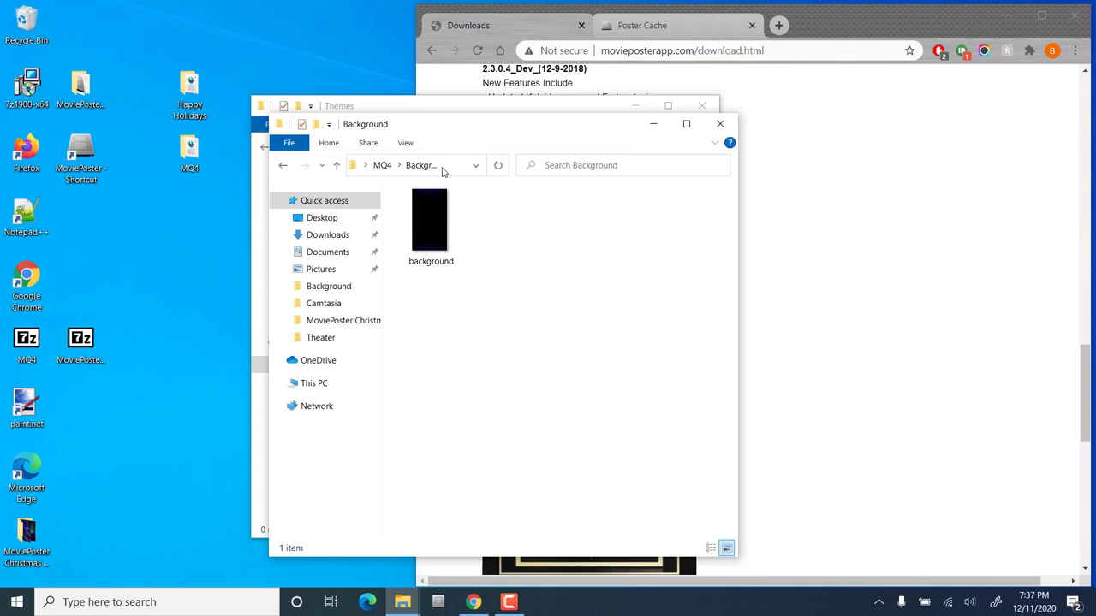
left_click(382, 166)
left_click(411, 227)
double_click(411, 227)
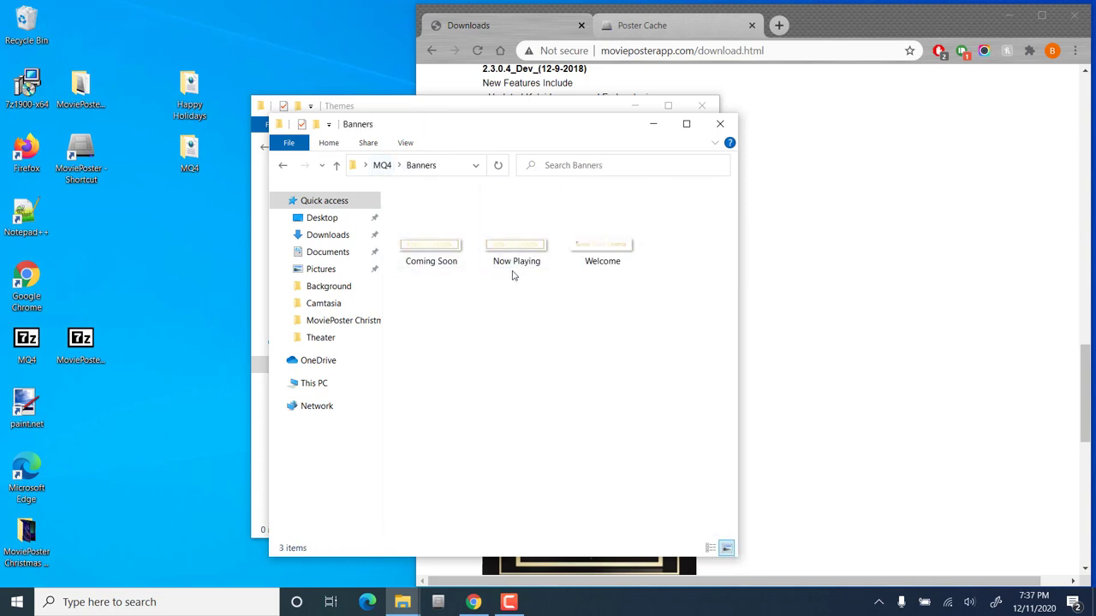
left_click(382, 167)
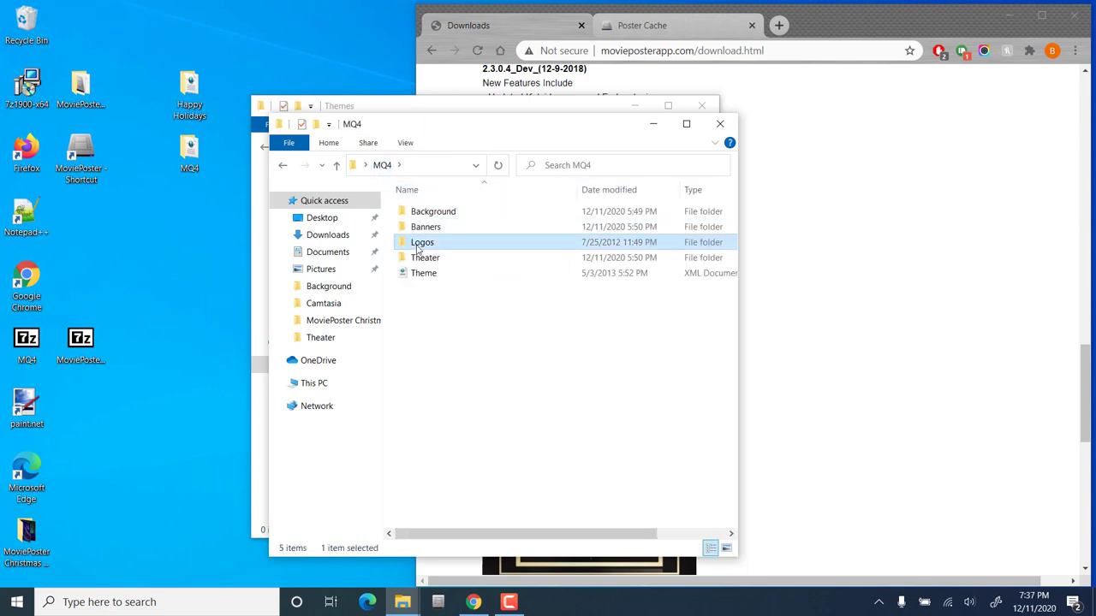
double_click(417, 245)
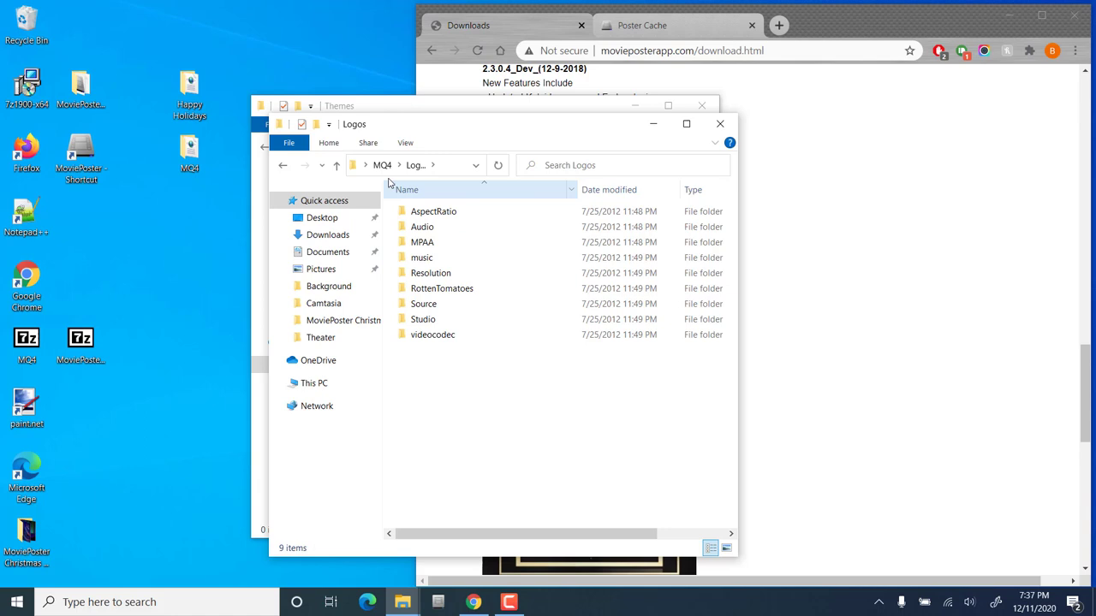
left_click(382, 165)
double_click(427, 261)
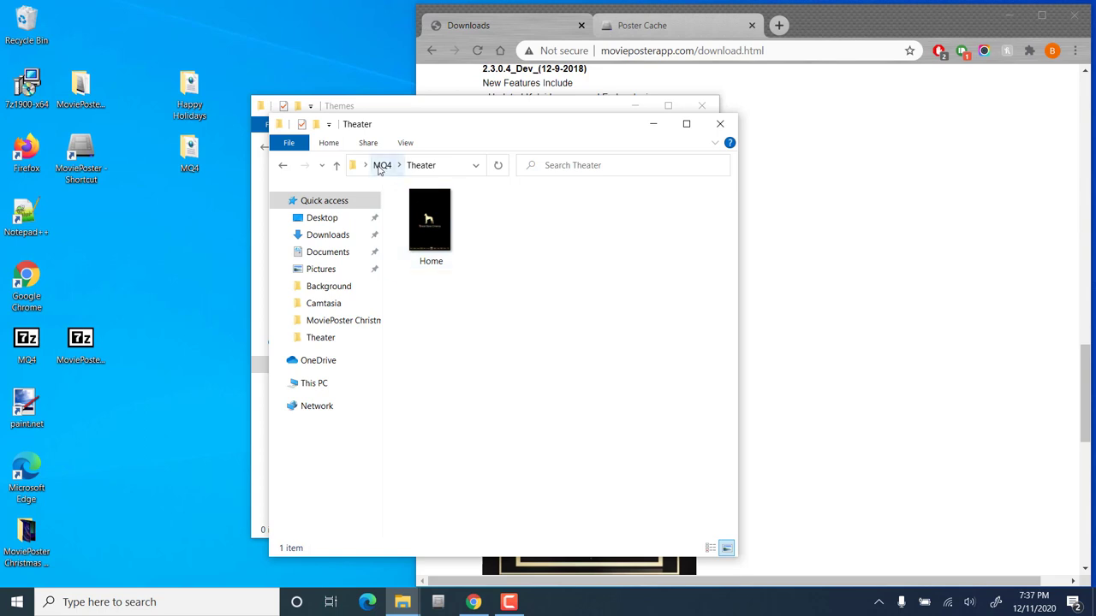
left_click(382, 165)
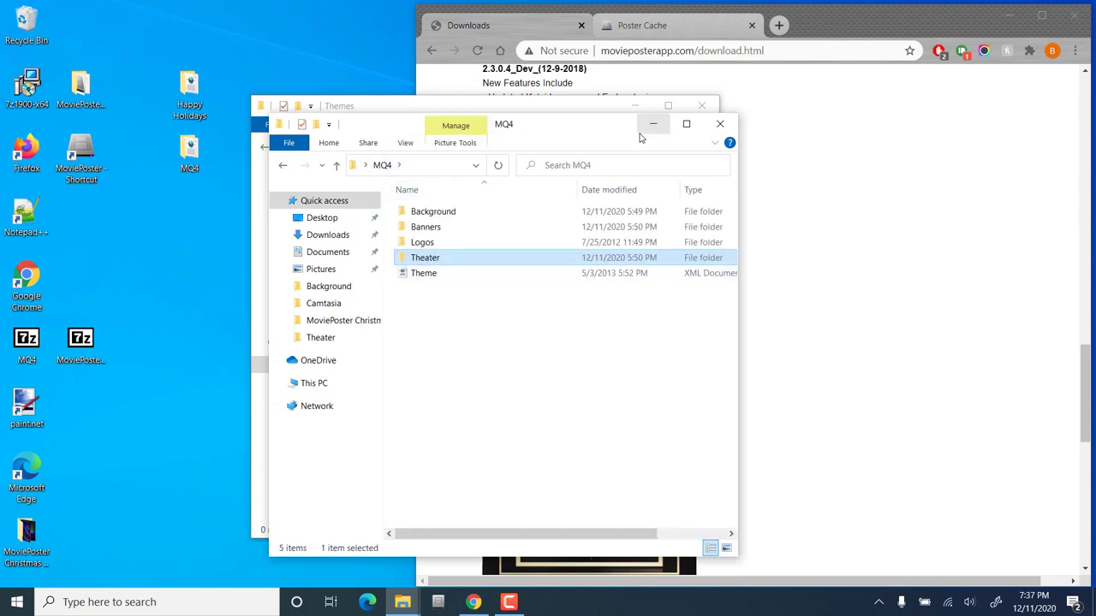
left_click(720, 126)
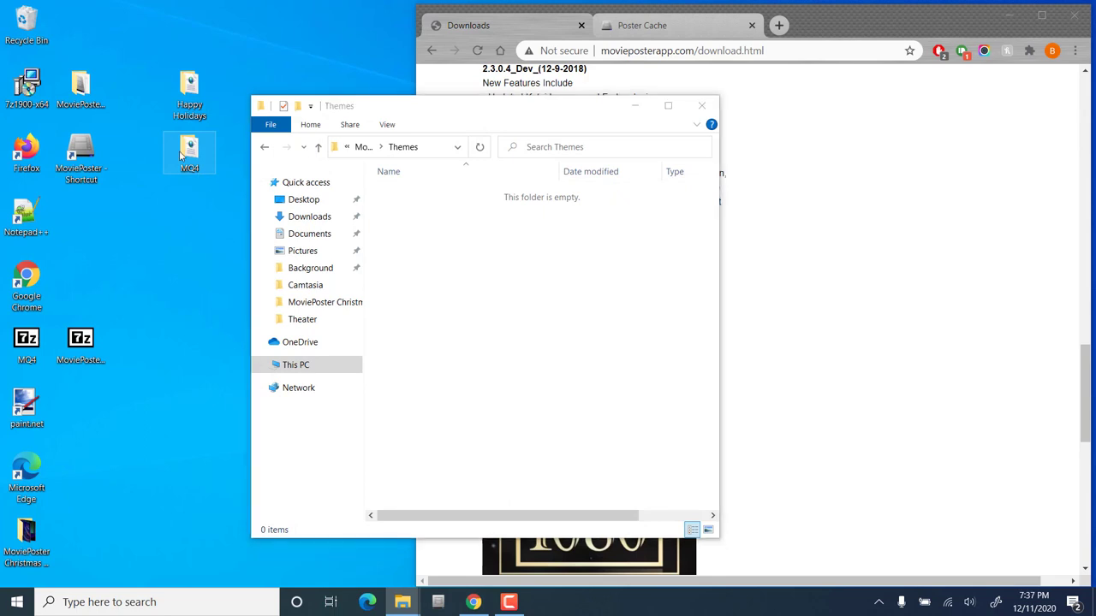
Move the desktop MQ4 folder into Themes, widen that window, and bring MoviePoster forward
left_click_drag(190, 196, 456, 268)
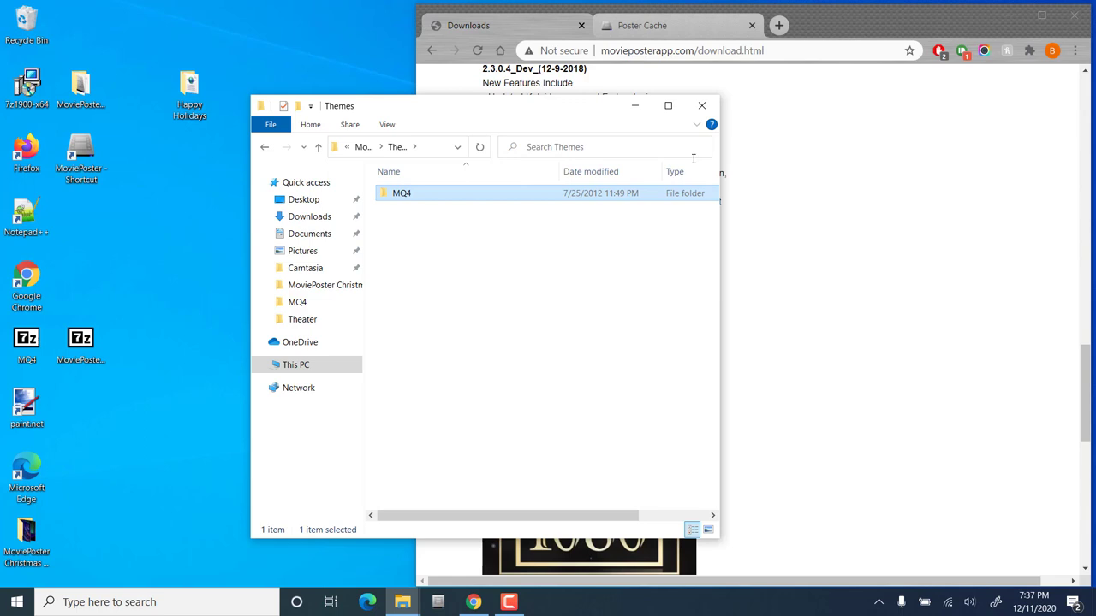
left_click_drag(721, 178, 981, 200)
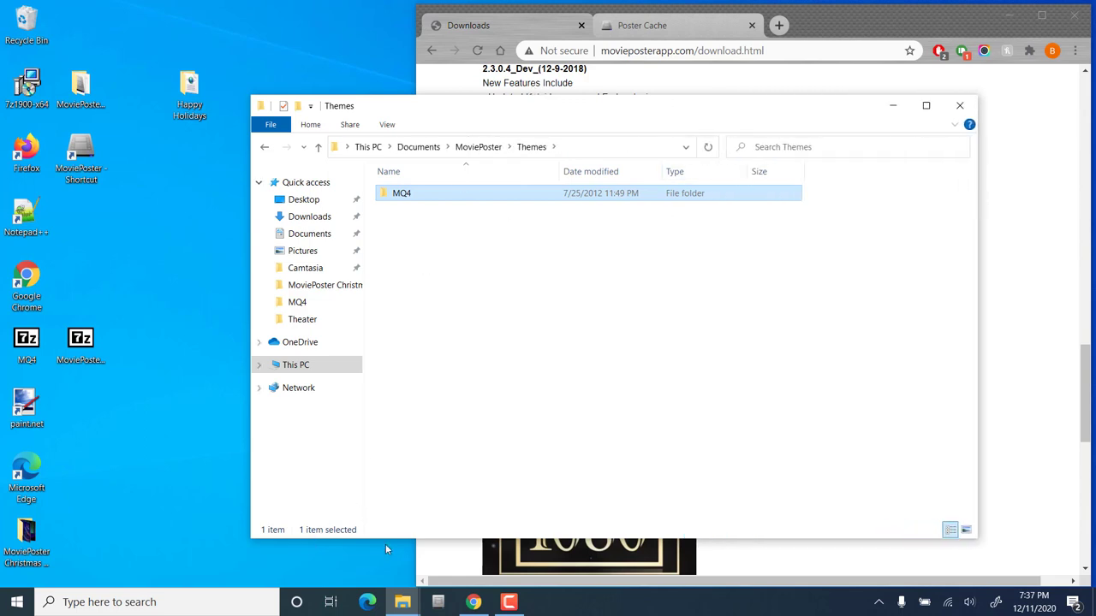
left_click(432, 606)
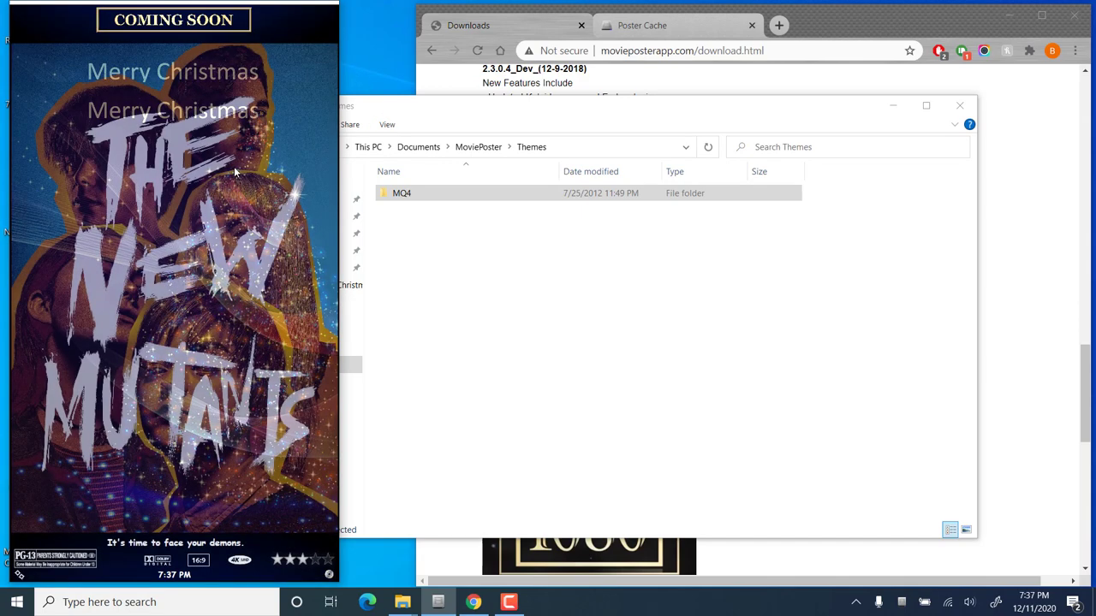
Pick MQ4 as the Theme in MoviePoster's Appearance settings and save
right_click(234, 166)
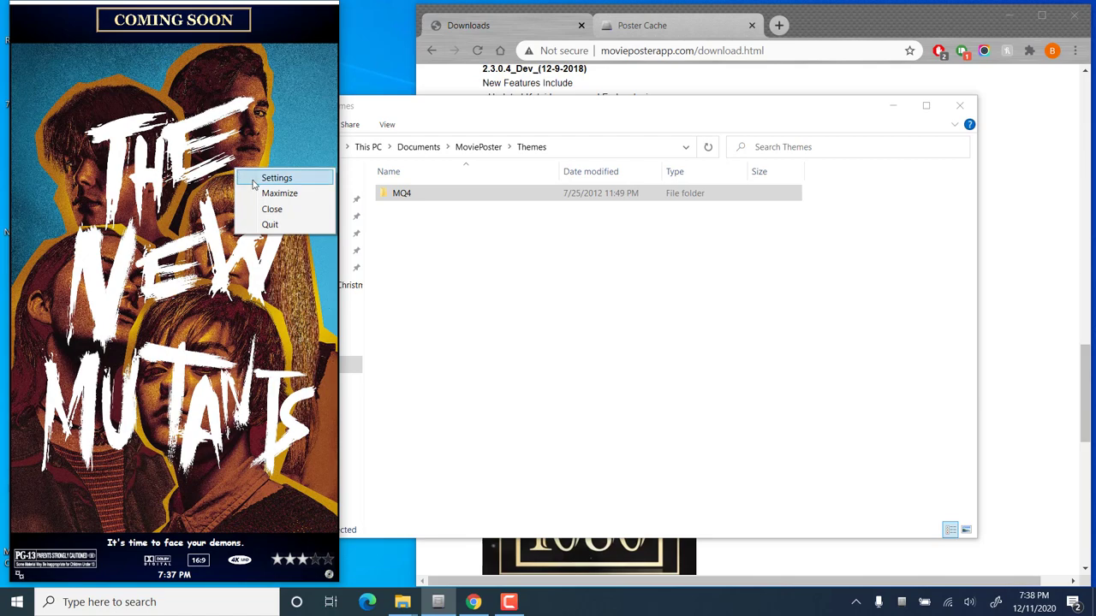
left_click(253, 184)
left_click(186, 182)
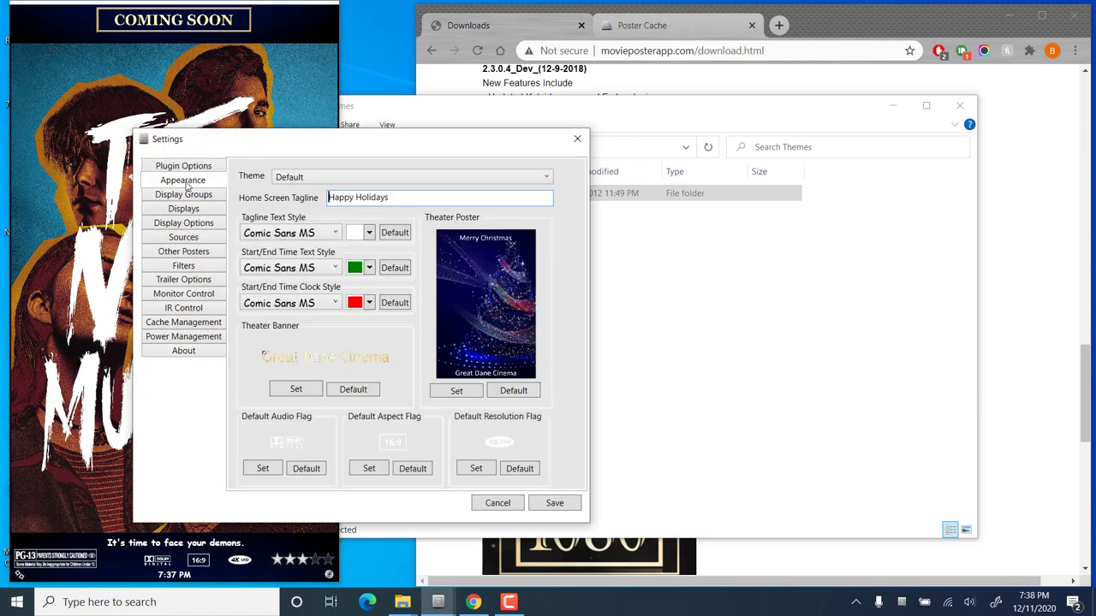
left_click(313, 178)
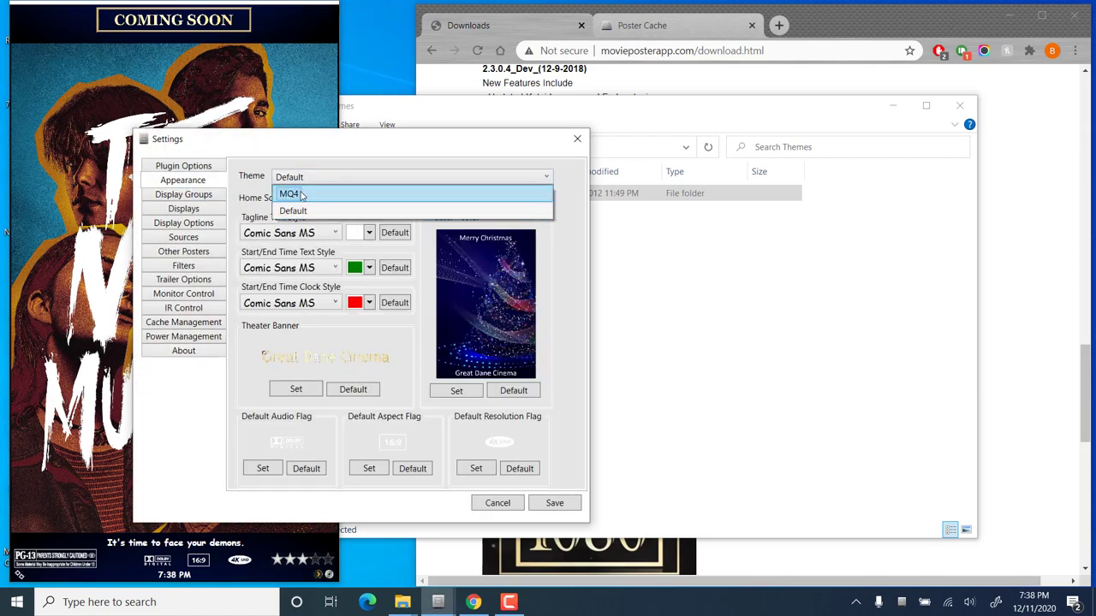
left_click(301, 195)
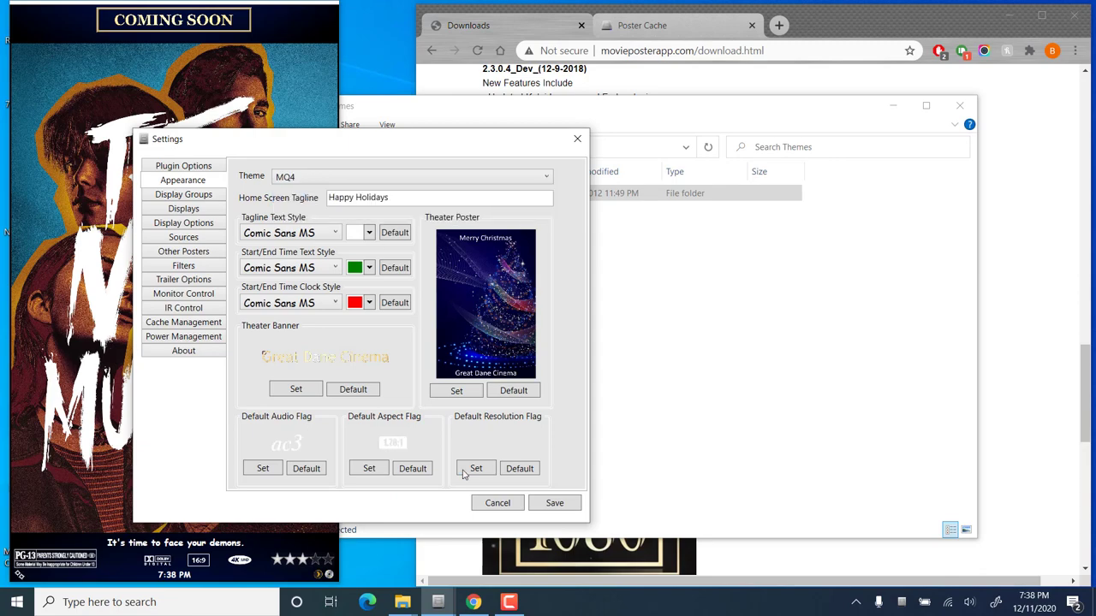
left_click(552, 507)
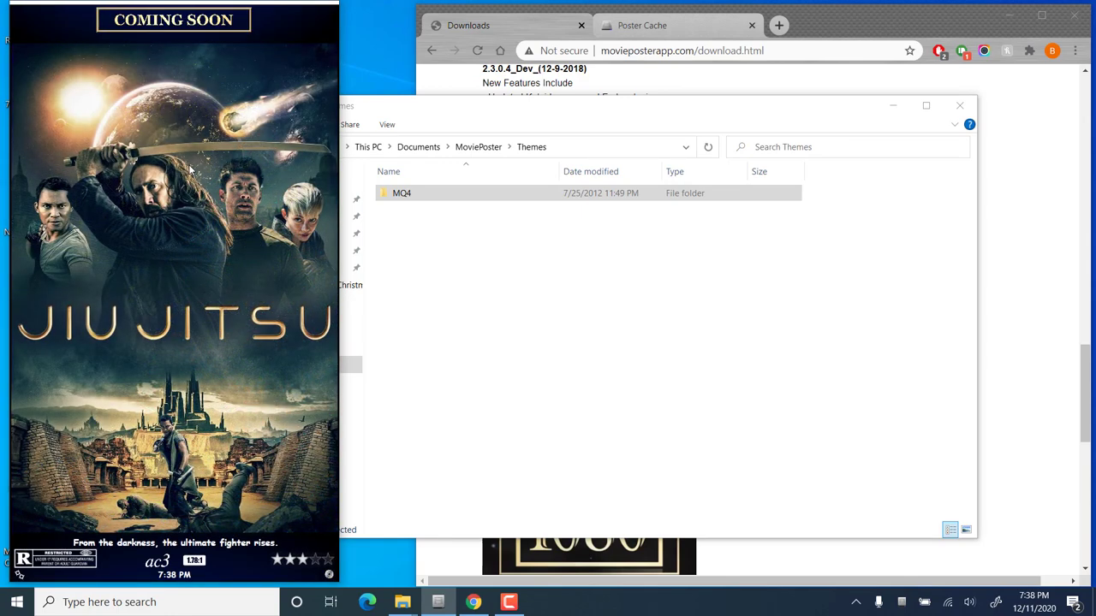
right_click(190, 169)
left_click(216, 176)
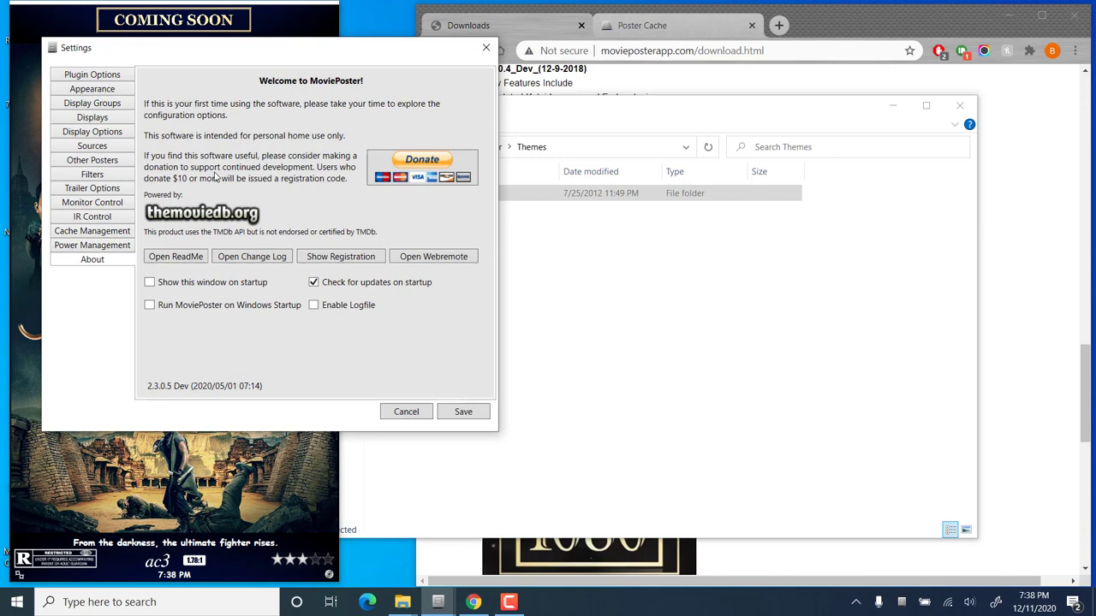
left_click(91, 89)
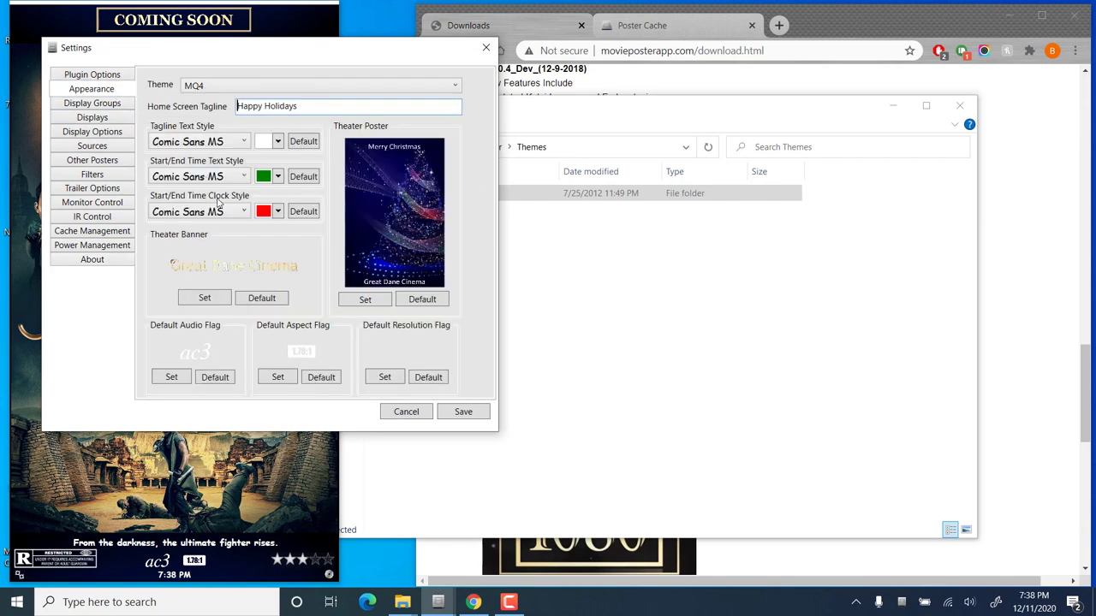
left_click(384, 377)
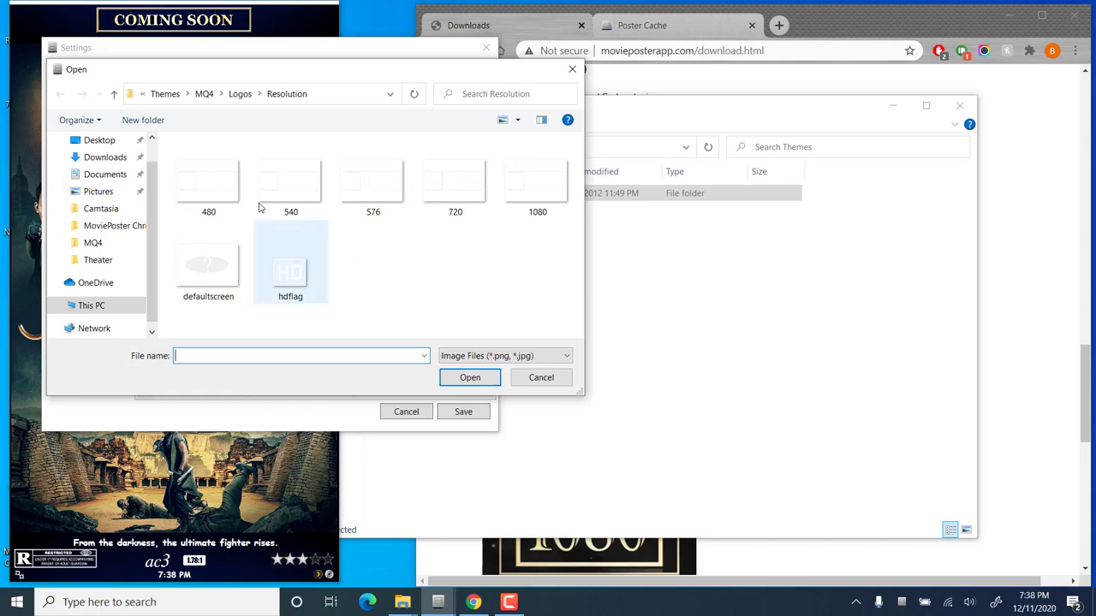
left_click(540, 184)
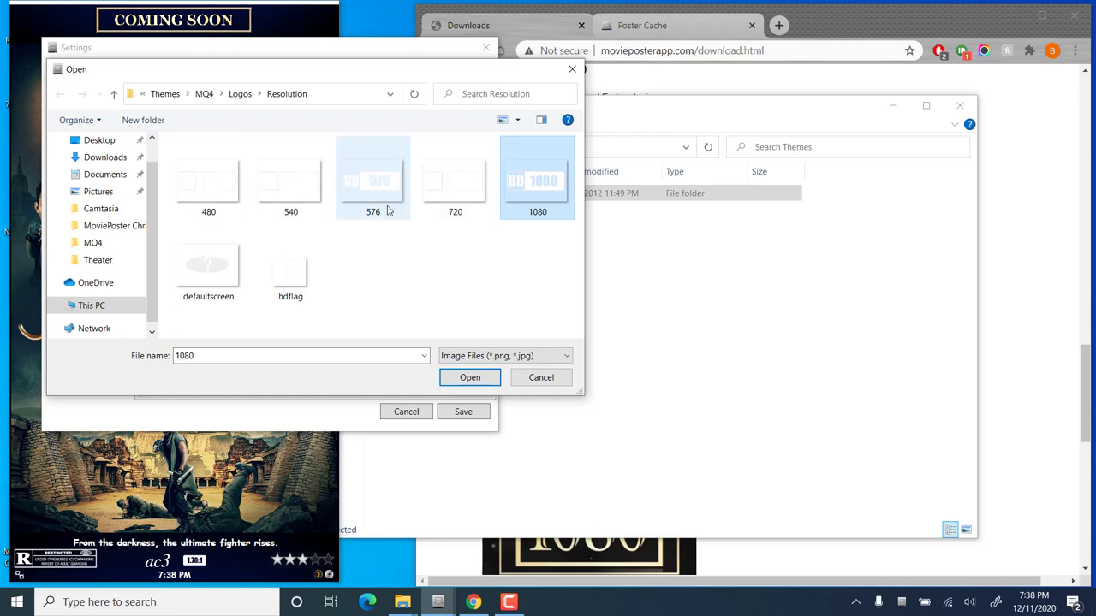
left_click(470, 376)
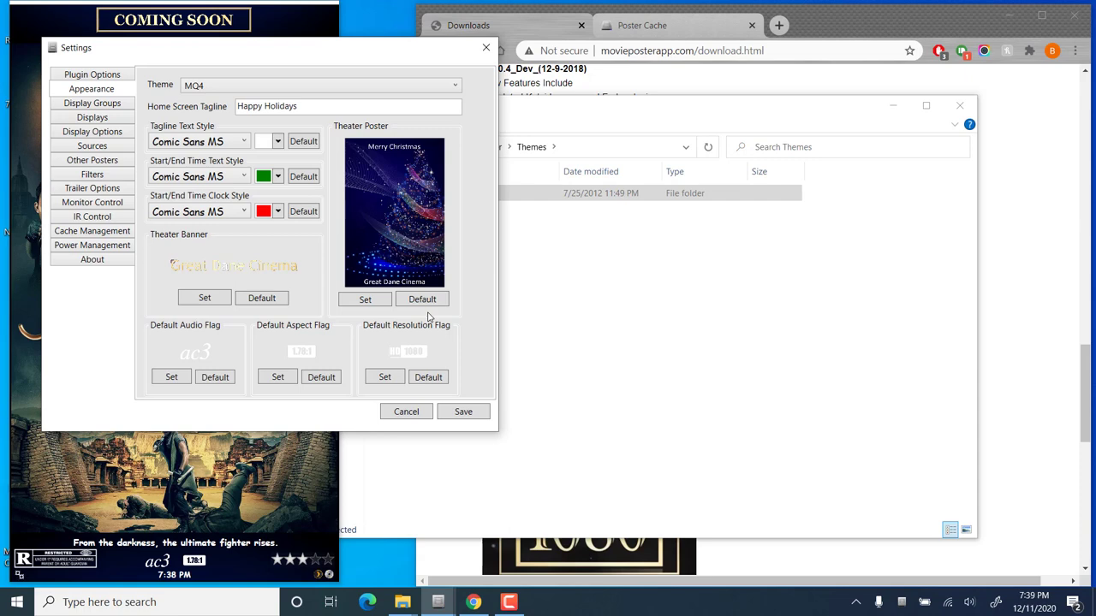
left_click(407, 412)
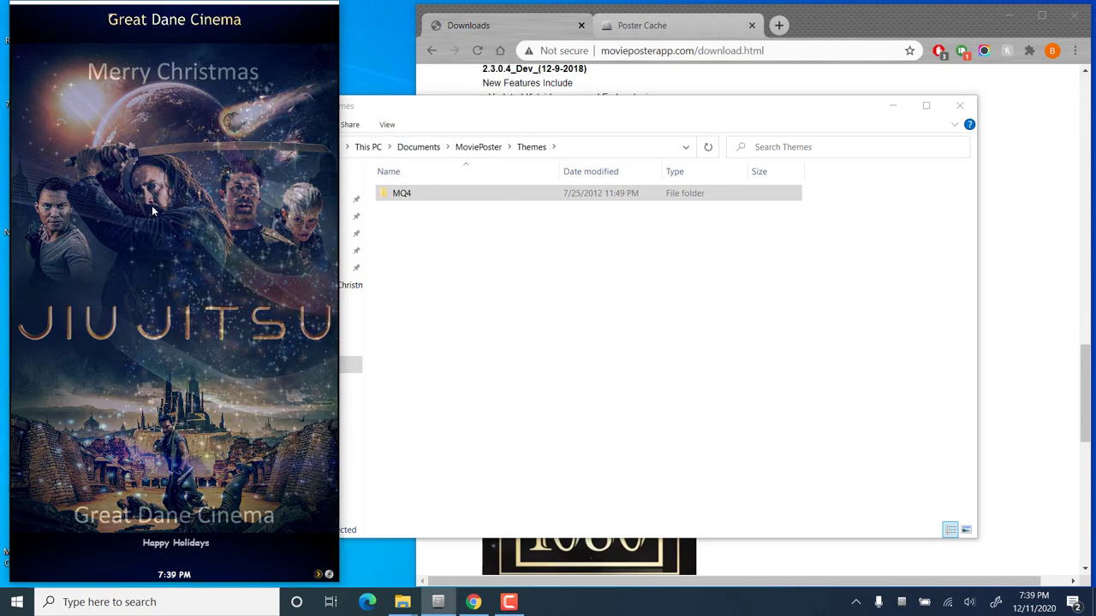
Quit MoviePoster and duplicate the MQ4 folder inside Themes as 'MQ4 - Copy'
right_click(152, 209)
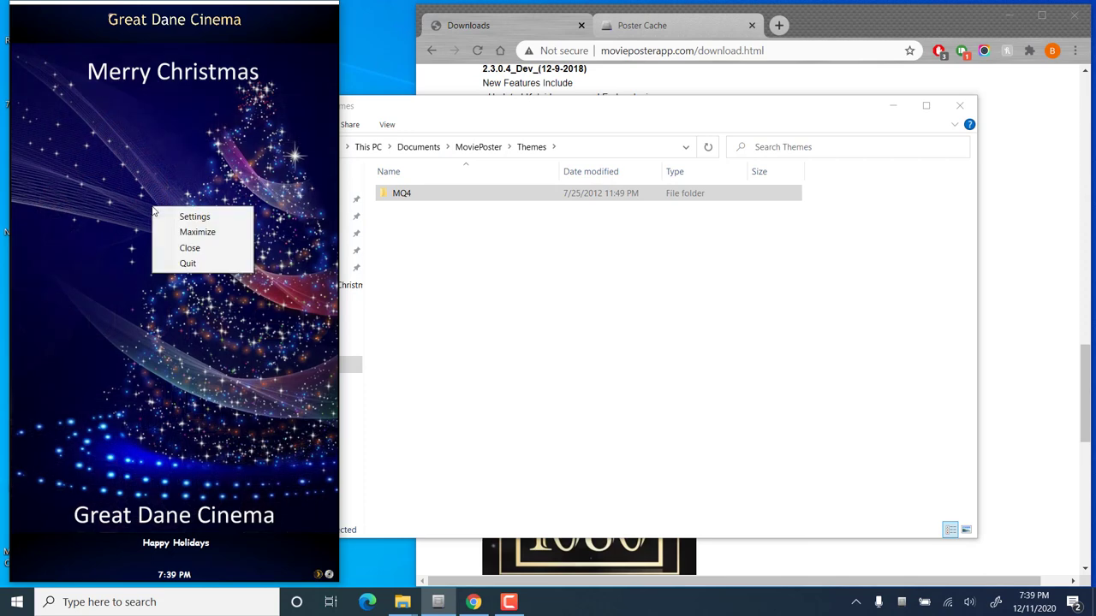
left_click(175, 264)
left_click(558, 314)
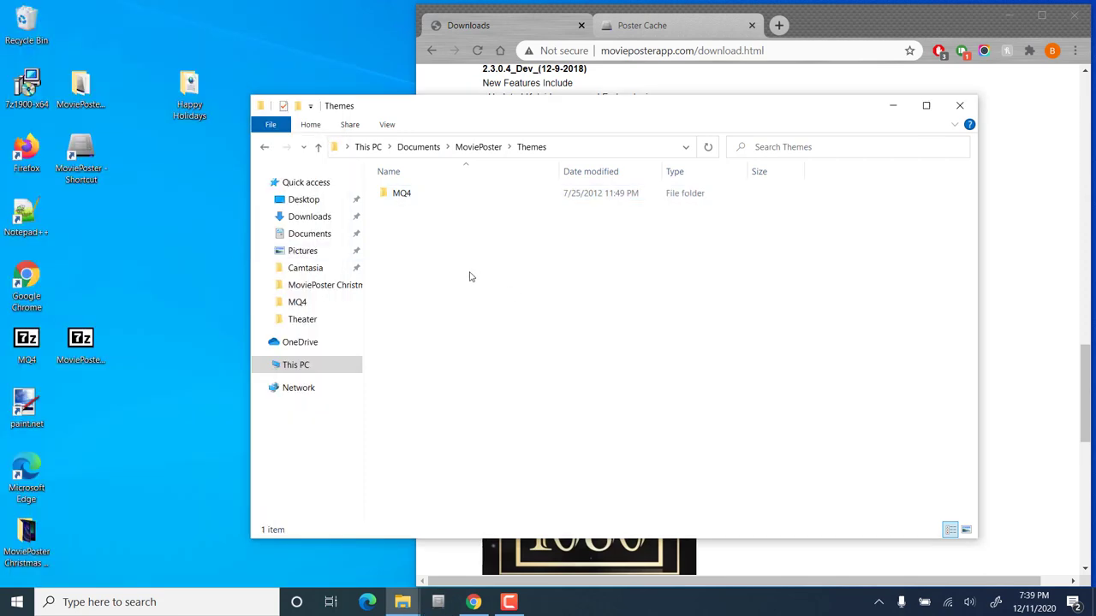
double_click(401, 196)
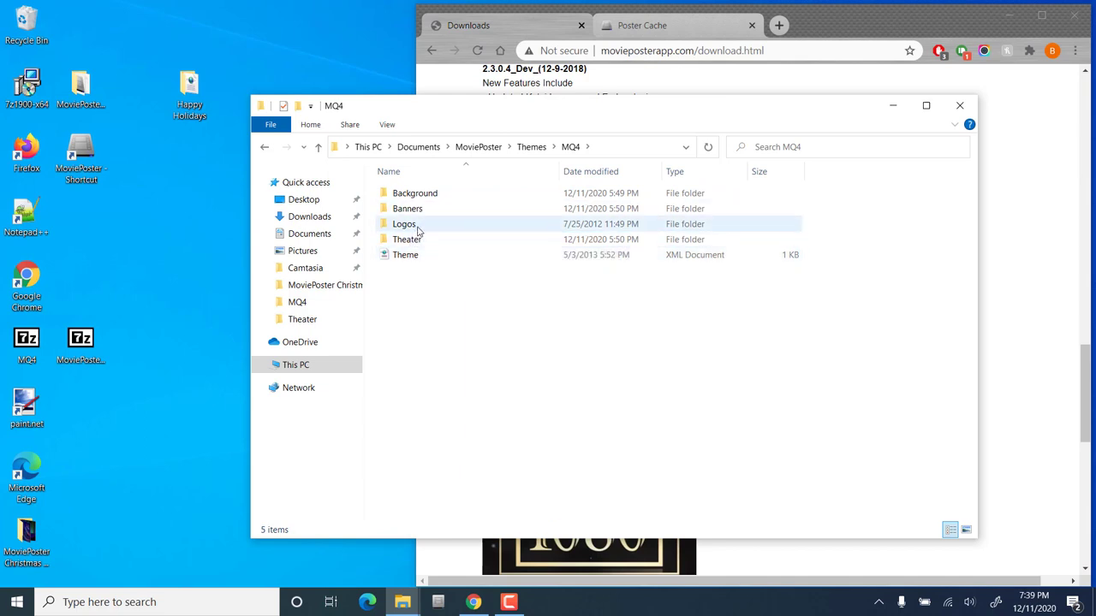
left_click(531, 147)
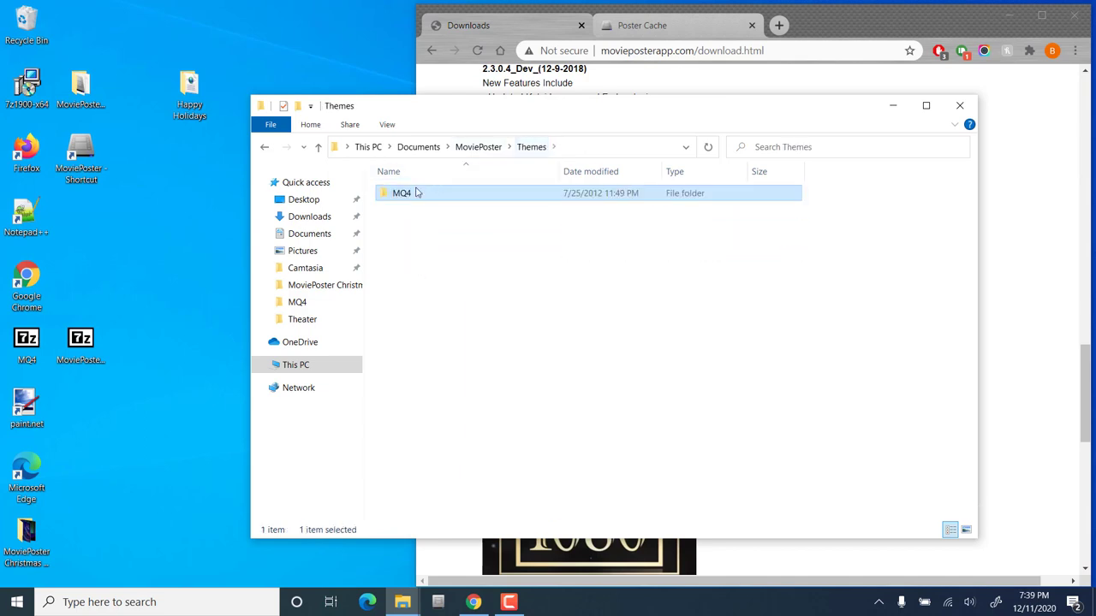
left_click_drag(410, 196, 428, 244)
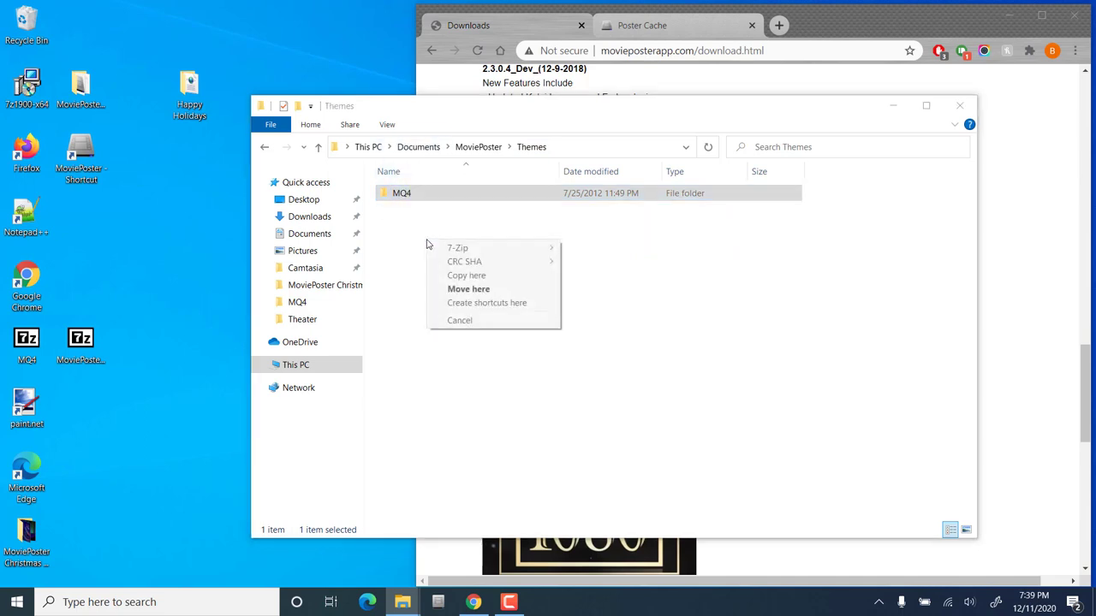
left_click(462, 276)
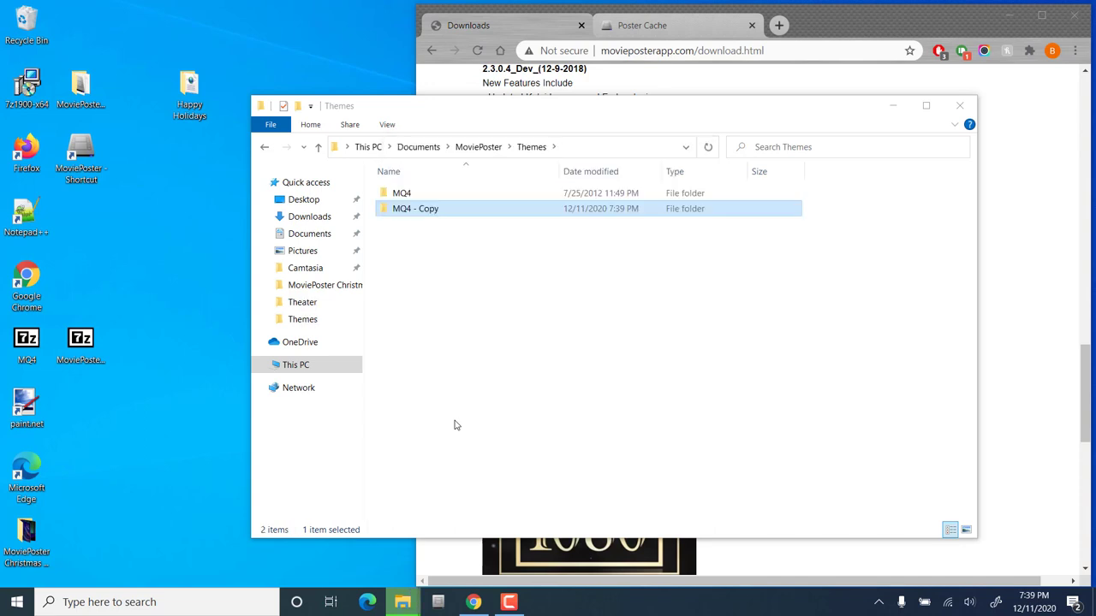
Rename the 'MQ4 - Copy' folder to 'Happy Holidays', declining the merge into MQ4
right_click(402, 212)
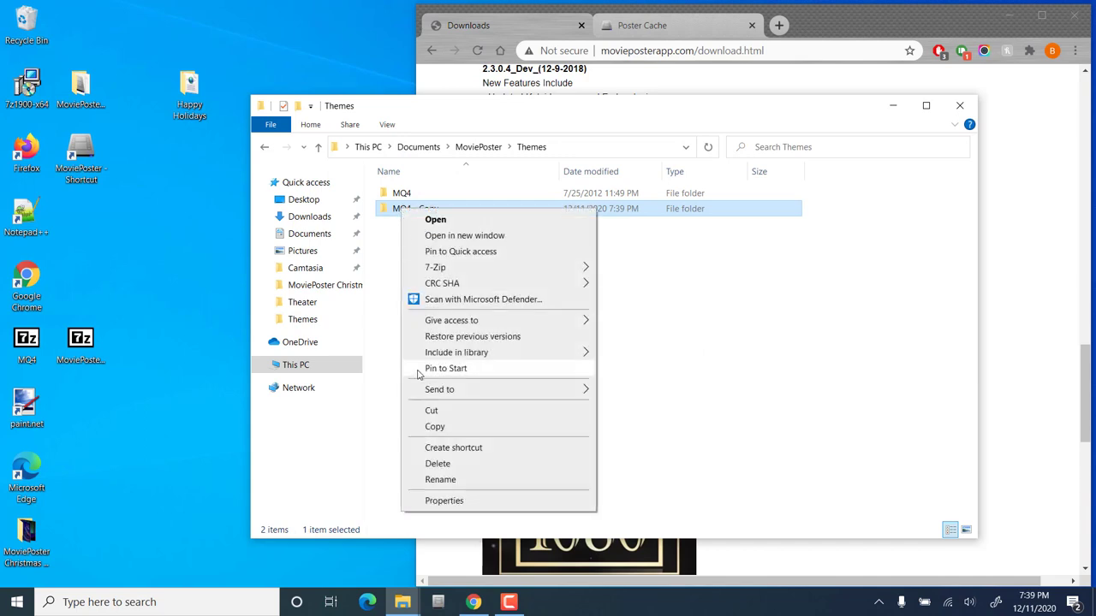
left_click(439, 479)
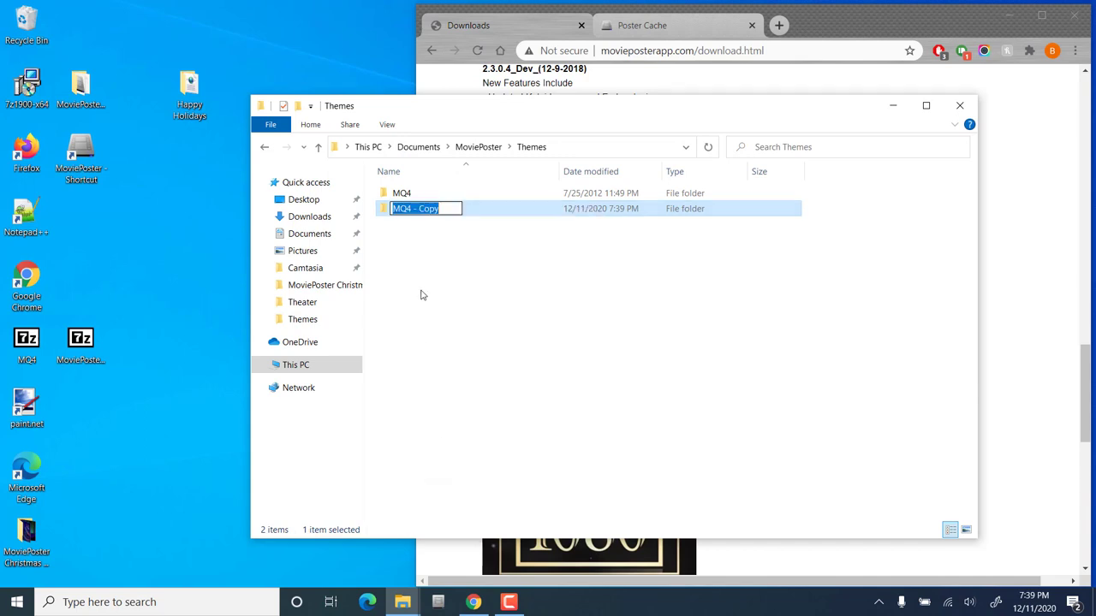
left_click(446, 211)
key("BackSpace")
key("BackSpace")
key("BackSpace")
key("BackSpace")
key("BackSpace")
key("BackSpace")
key("BackSpace")
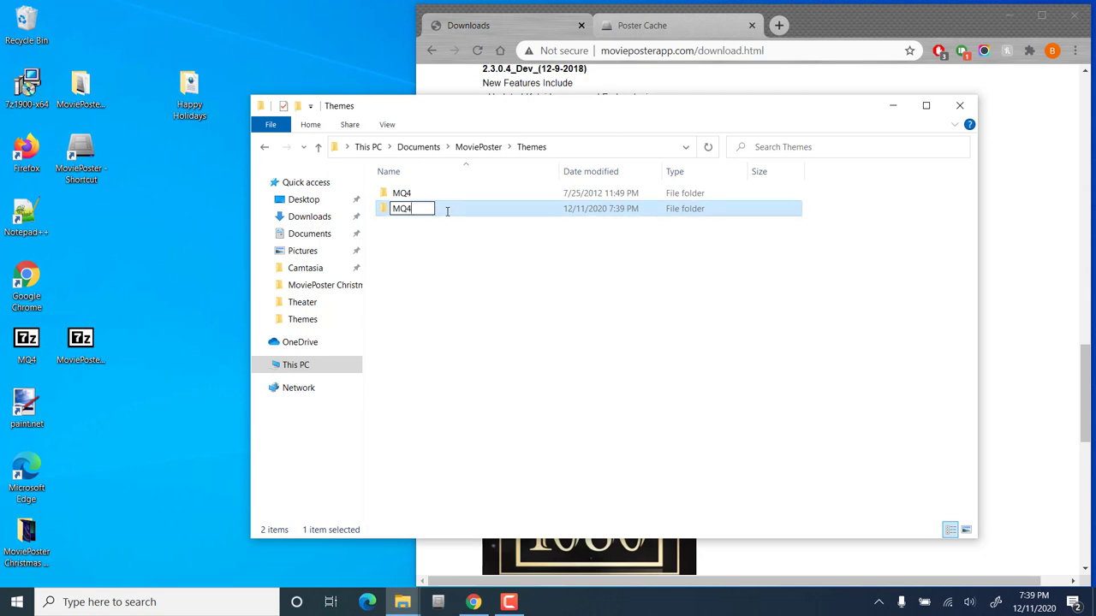
key("Return")
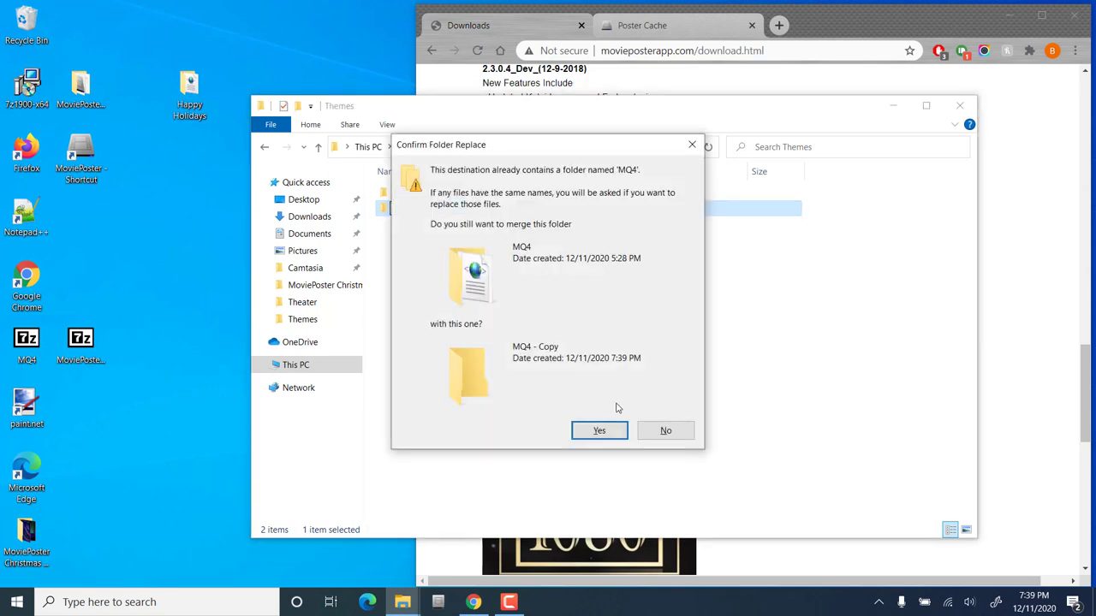
left_click(664, 435)
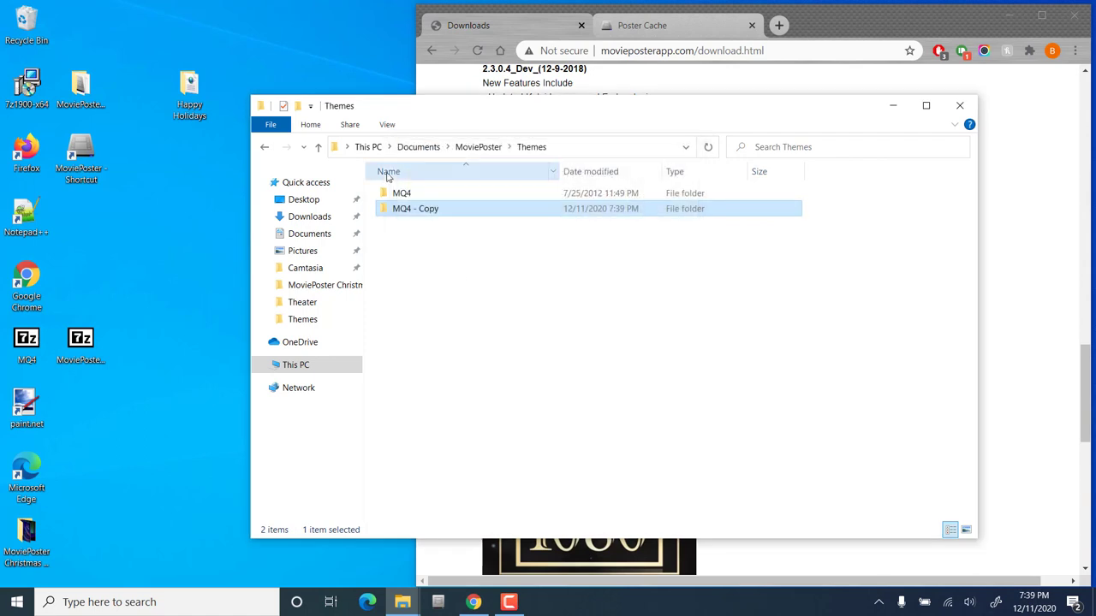
right_click(432, 218)
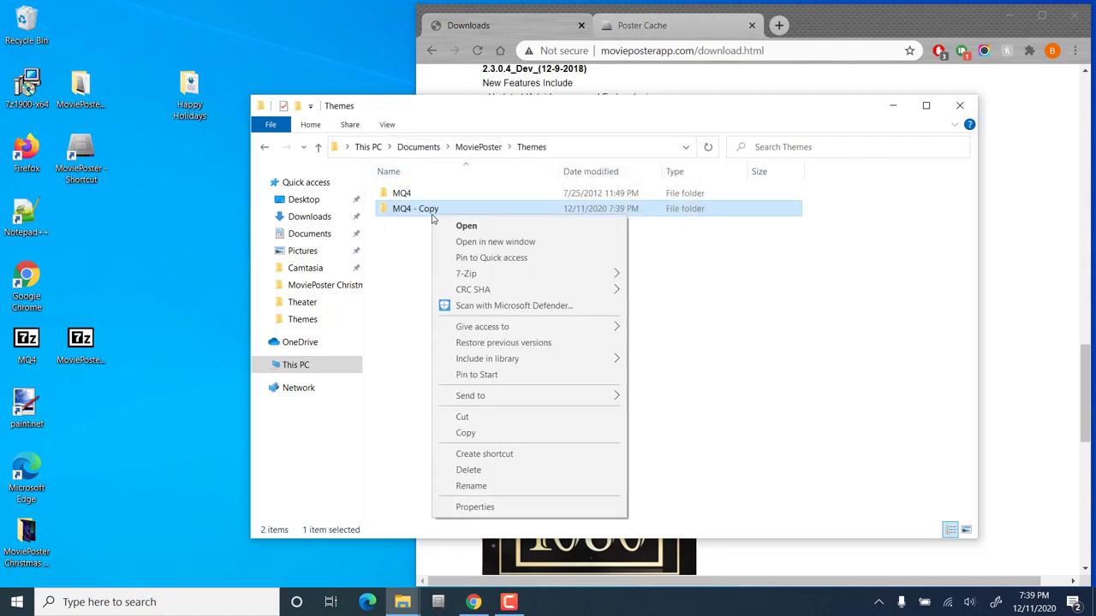
left_click(471, 487)
type("Happy ")
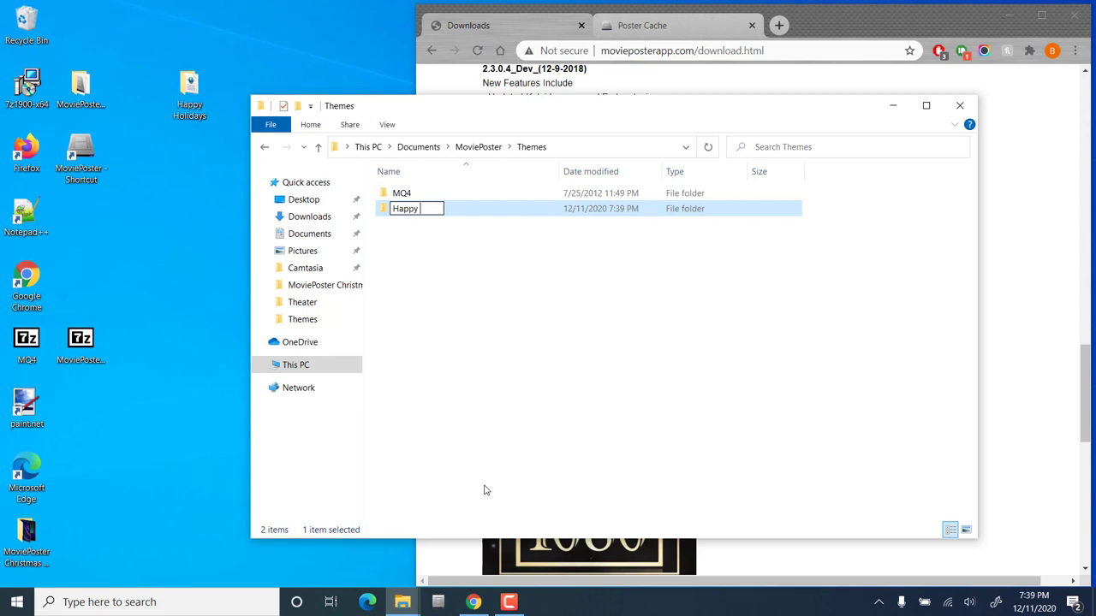
type("Holidays")
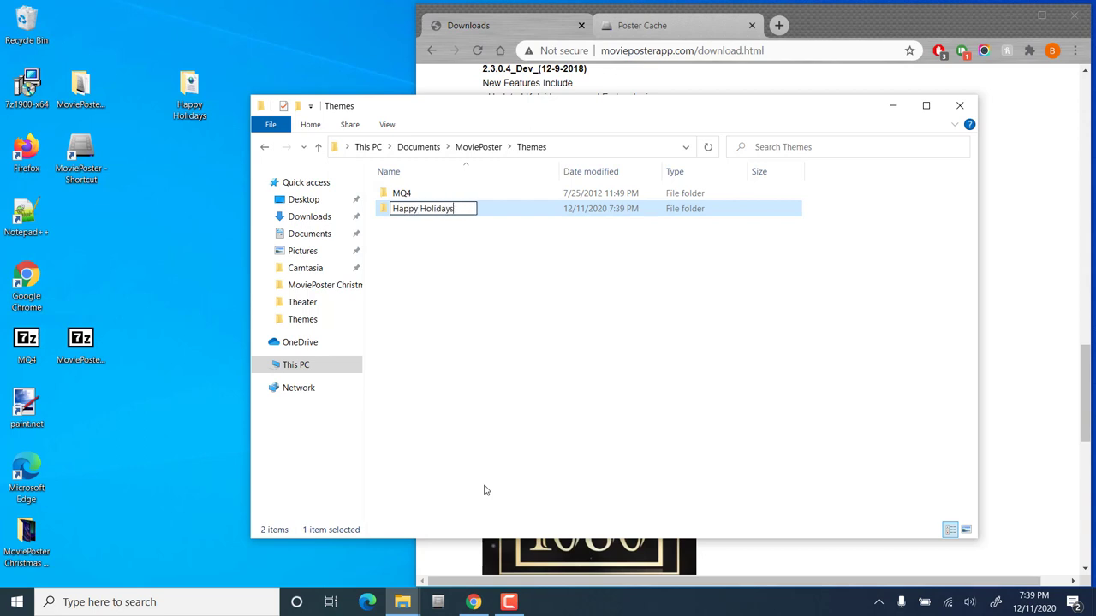
left_click(452, 280)
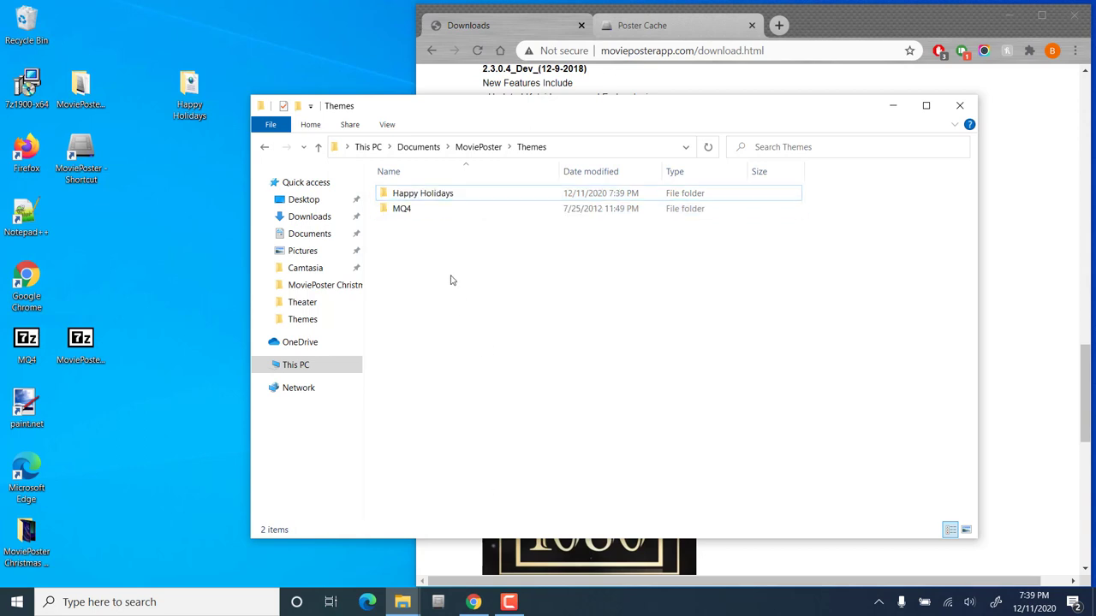
Browse the Happy Holidays Logos and Source logos folders, then open the desktop Happy Holidays folder
double_click(440, 196)
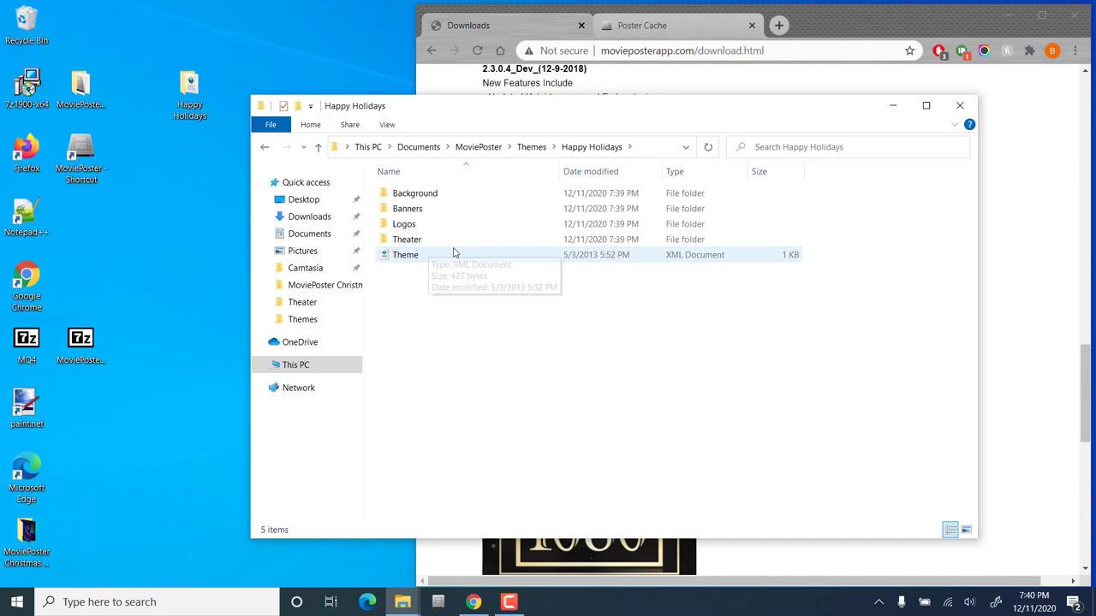
double_click(408, 224)
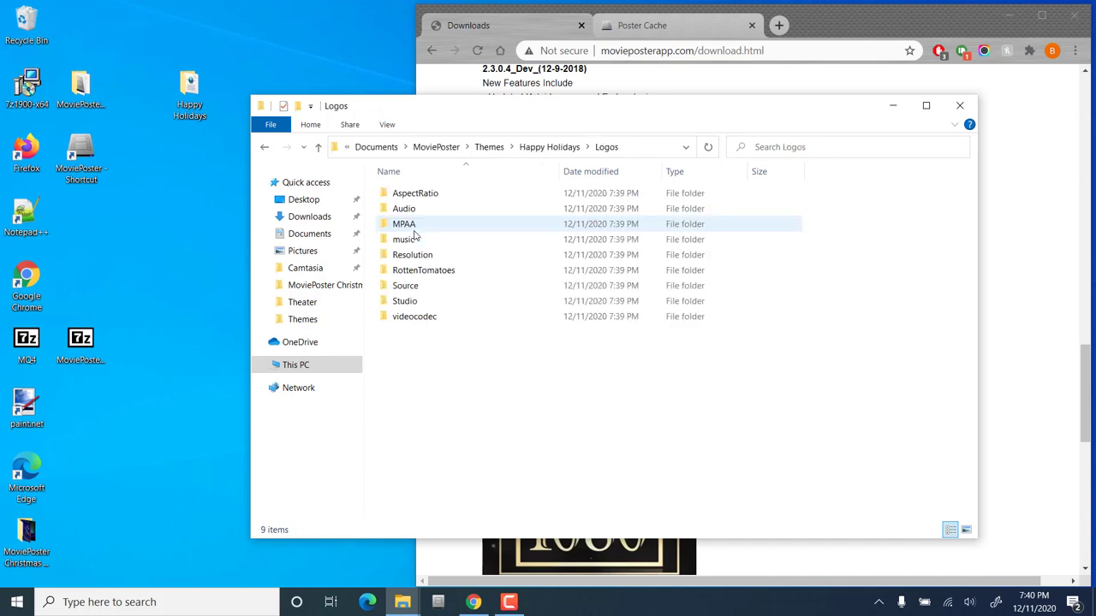
double_click(407, 286)
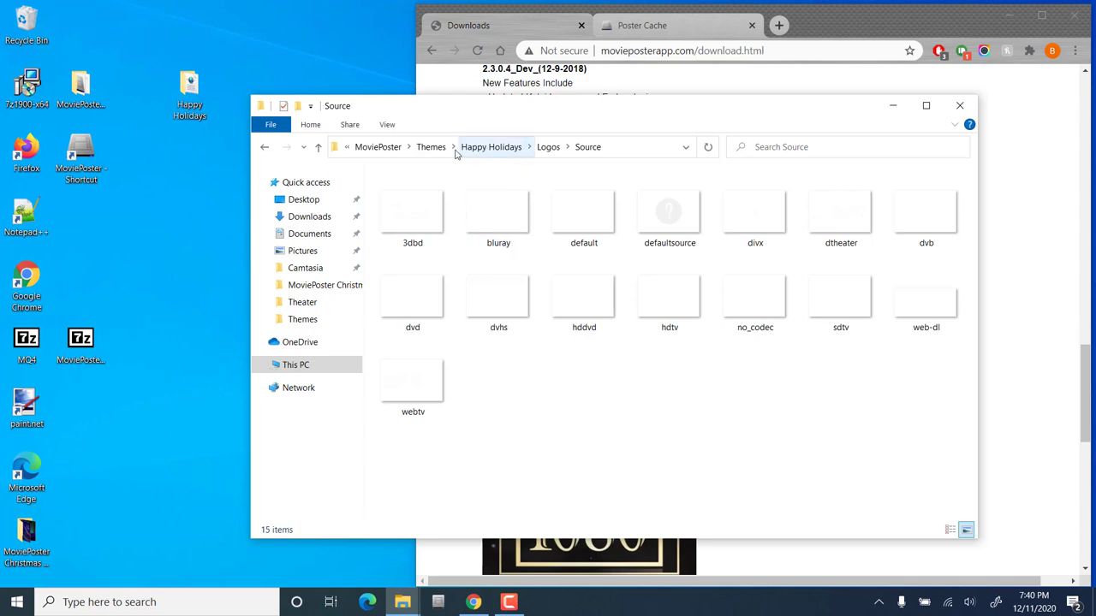
left_click(485, 146)
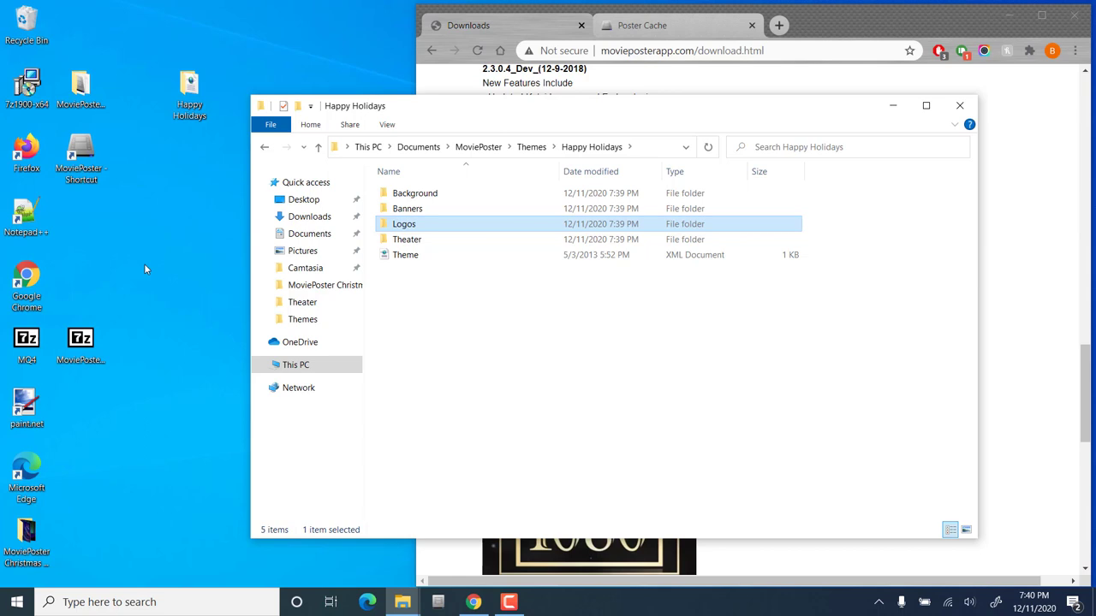
double_click(193, 88)
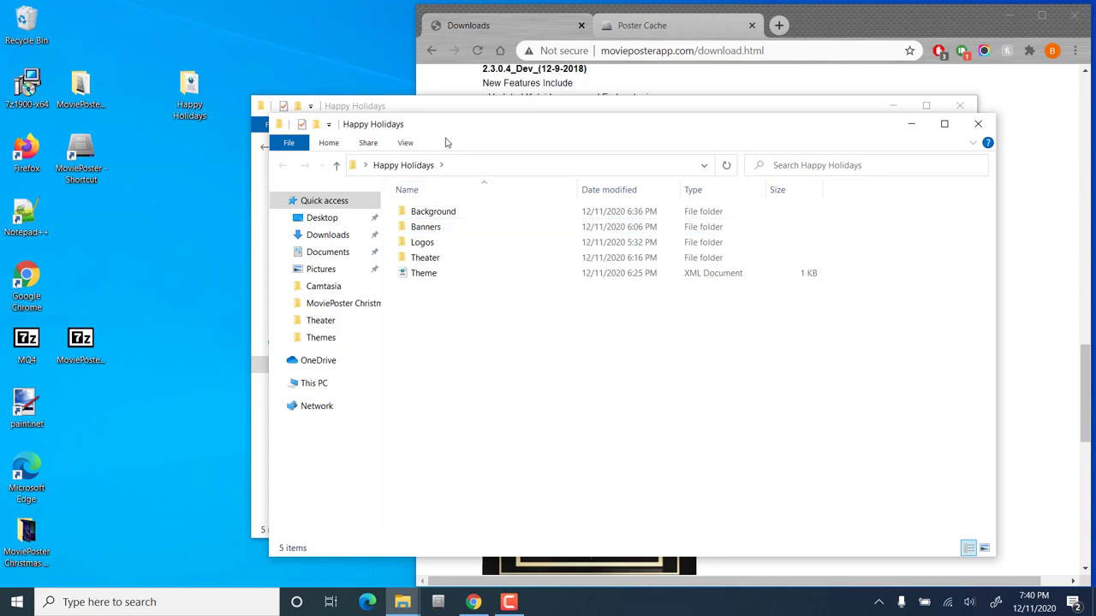
Open the desktop MoviePoster Christmas Theme folder at the upper left and preview its Now Playing banner
left_click(351, 219)
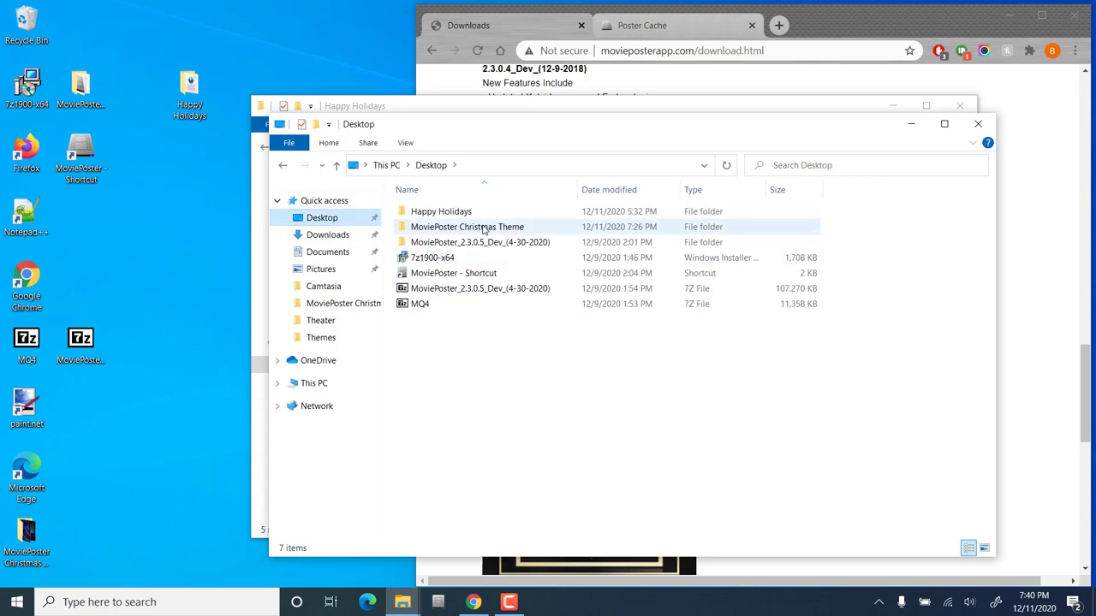
double_click(503, 227)
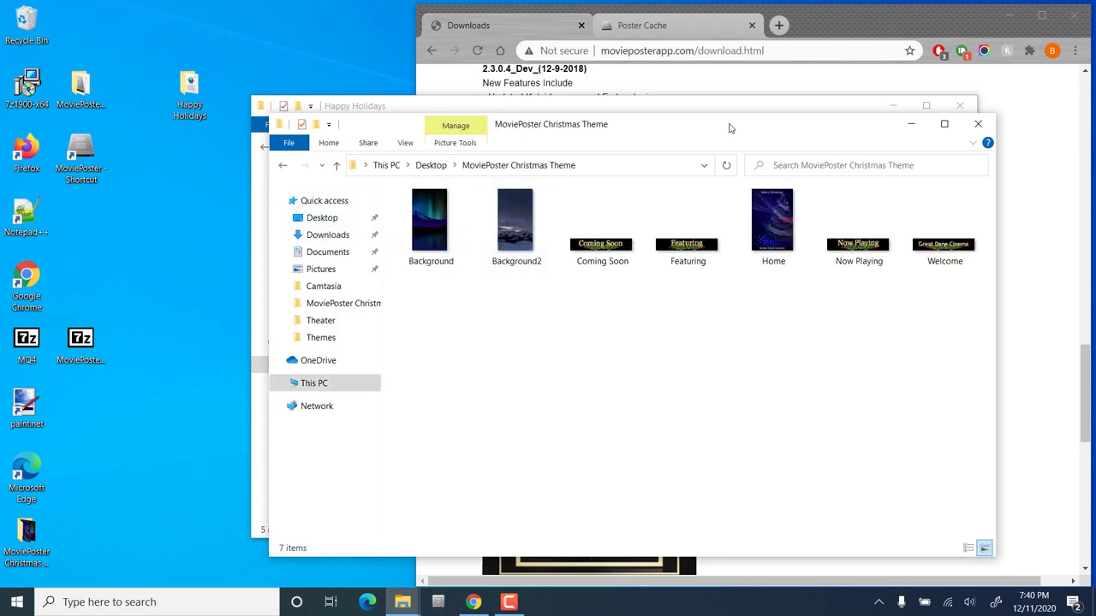
left_click_drag(730, 128, 399, 32)
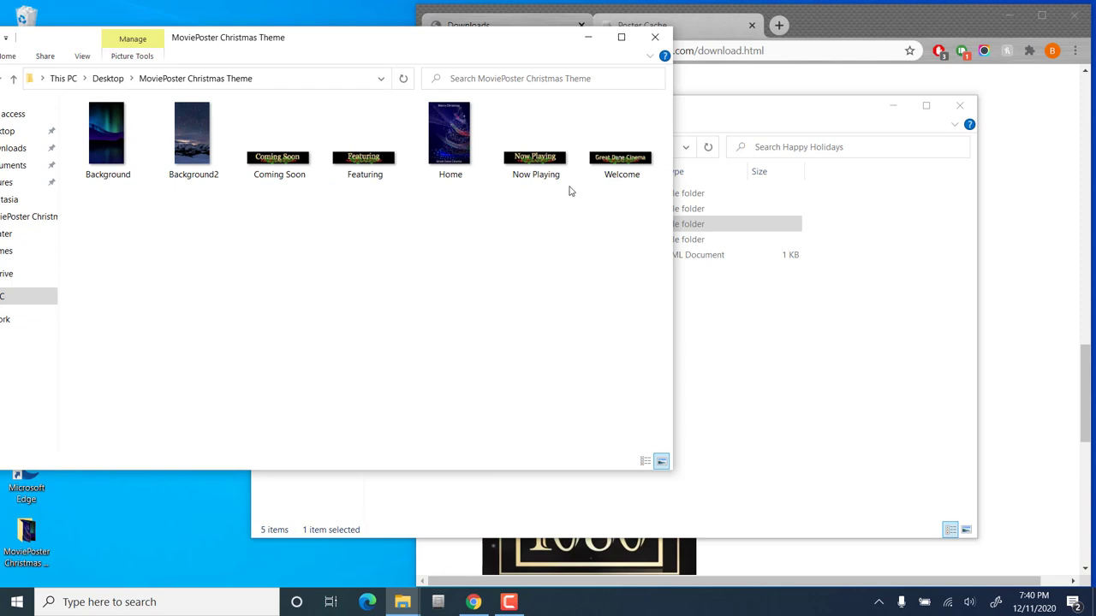
left_click(541, 172)
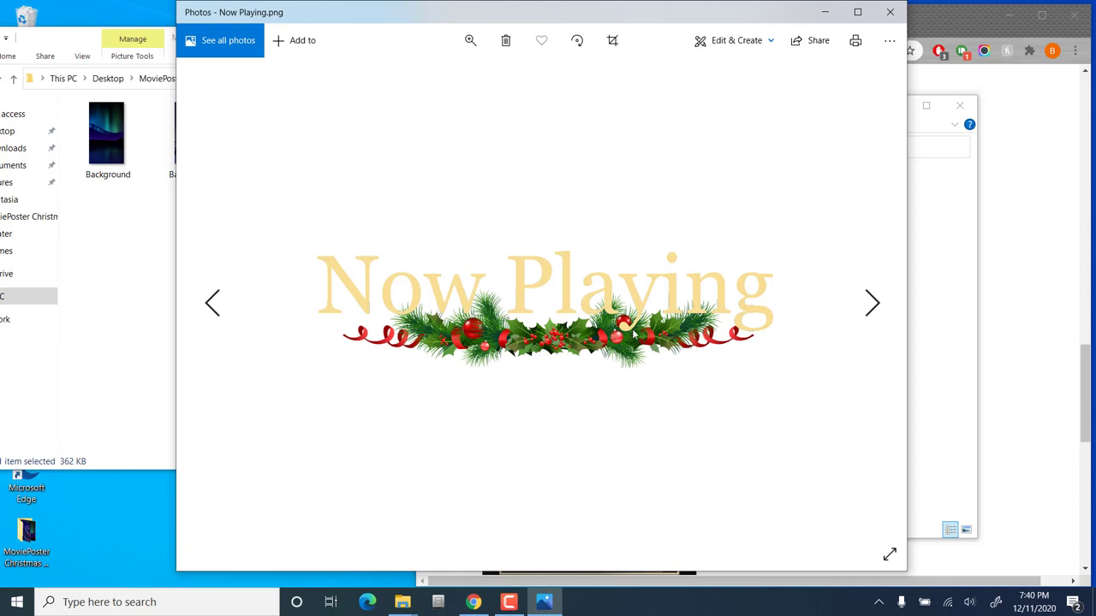
left_click(889, 12)
Copy the Christmas Coming Soon, Featuring, Now Playing and Welcome banners into Happy Holidays\Banners, replacing the originals
left_click(762, 319)
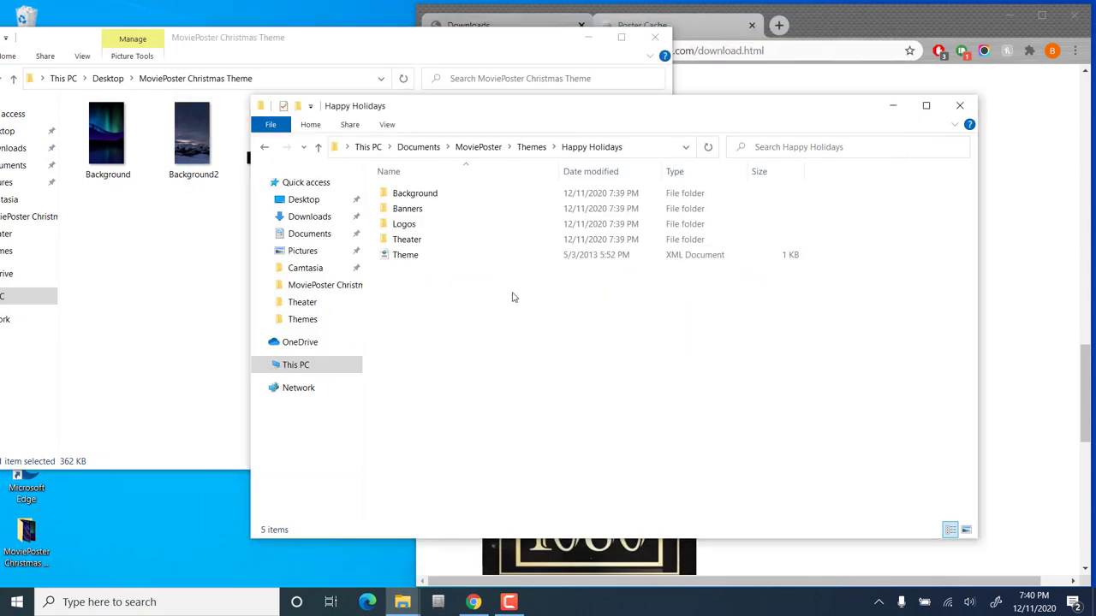
left_click(467, 211)
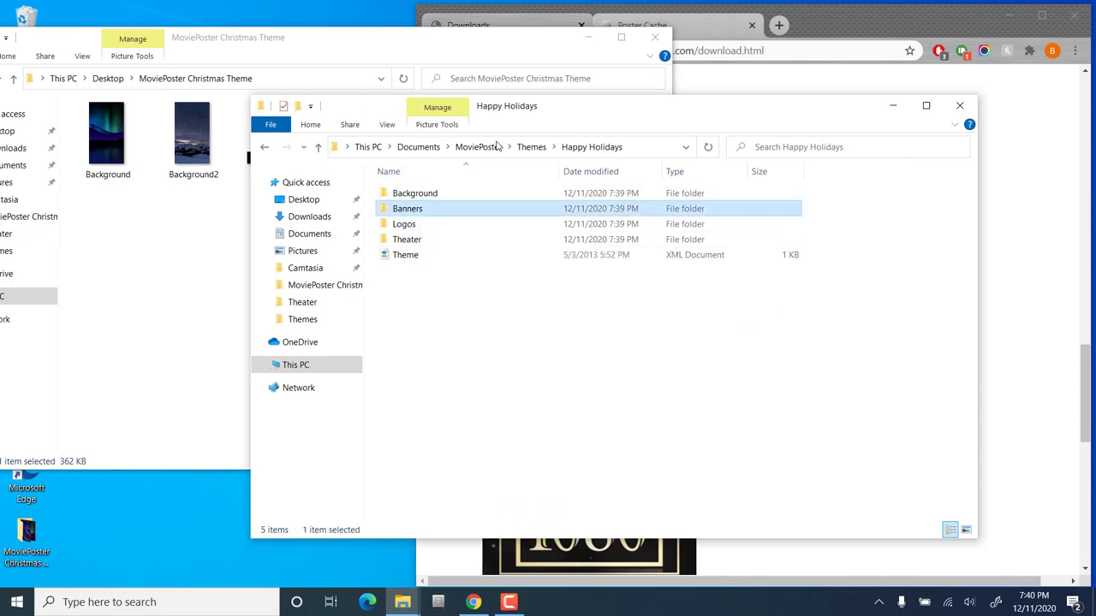
double_click(466, 210)
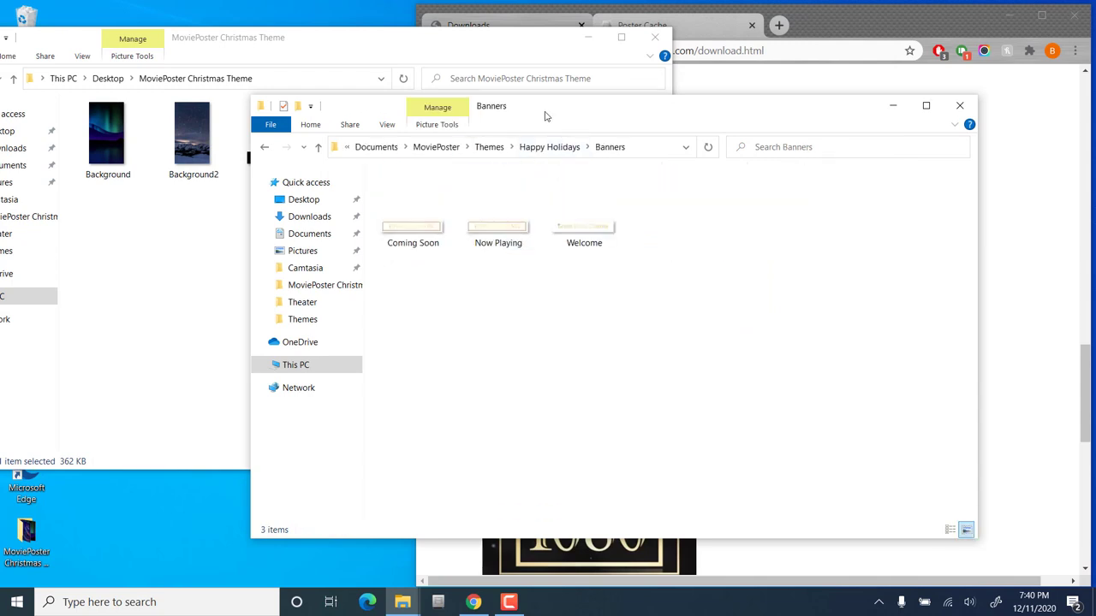
left_click_drag(542, 115, 972, 113)
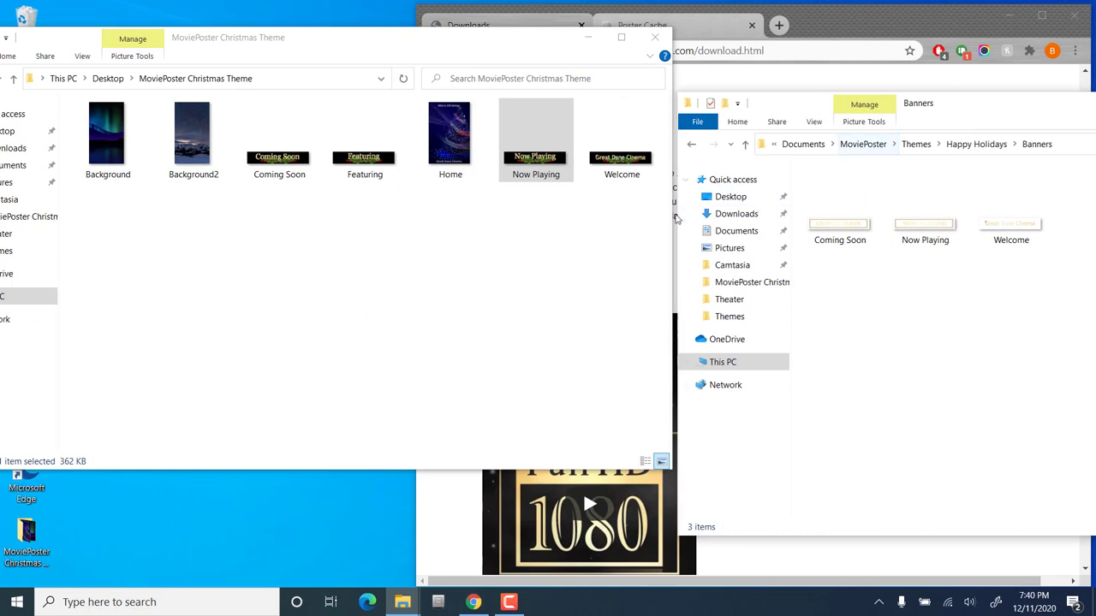
left_click(641, 231)
left_click_drag(640, 202, 532, 158)
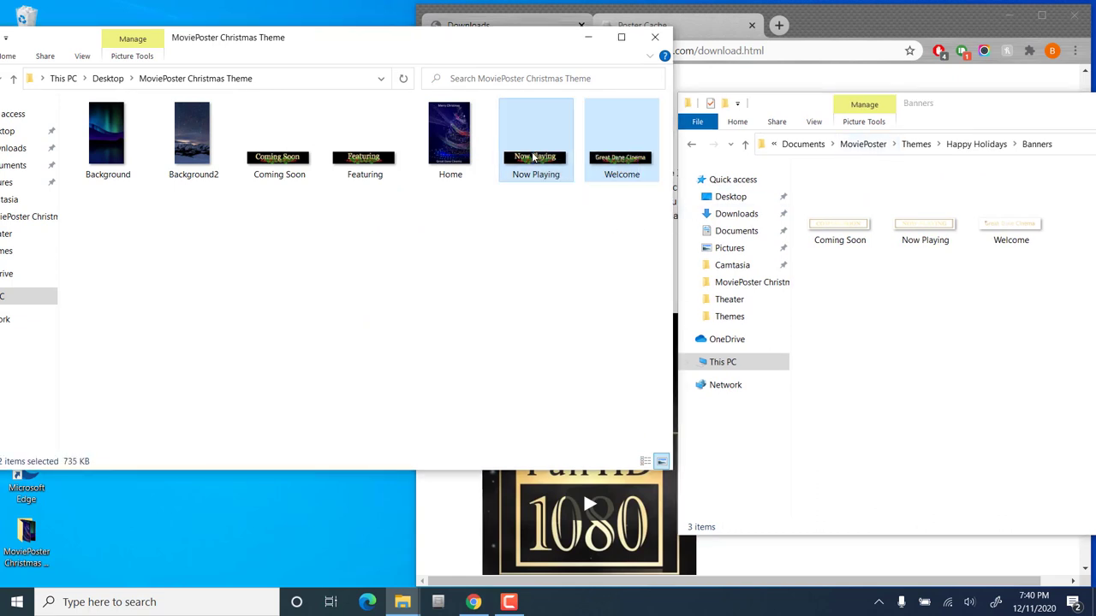
left_click(368, 167, "ctrl")
left_click(288, 169, "ctrl")
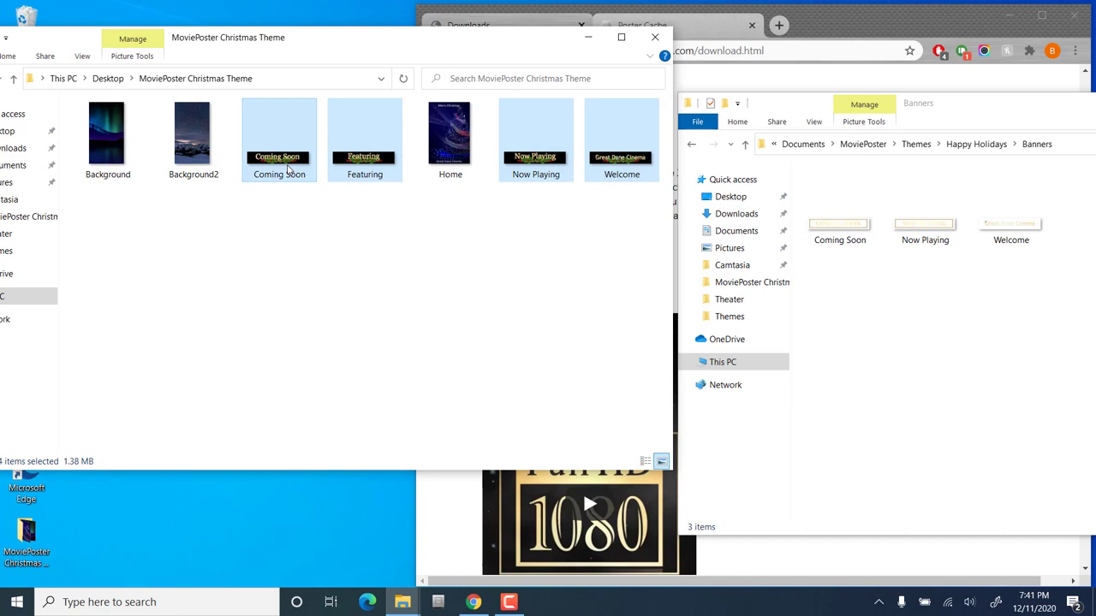
left_click_drag(289, 168, 938, 324)
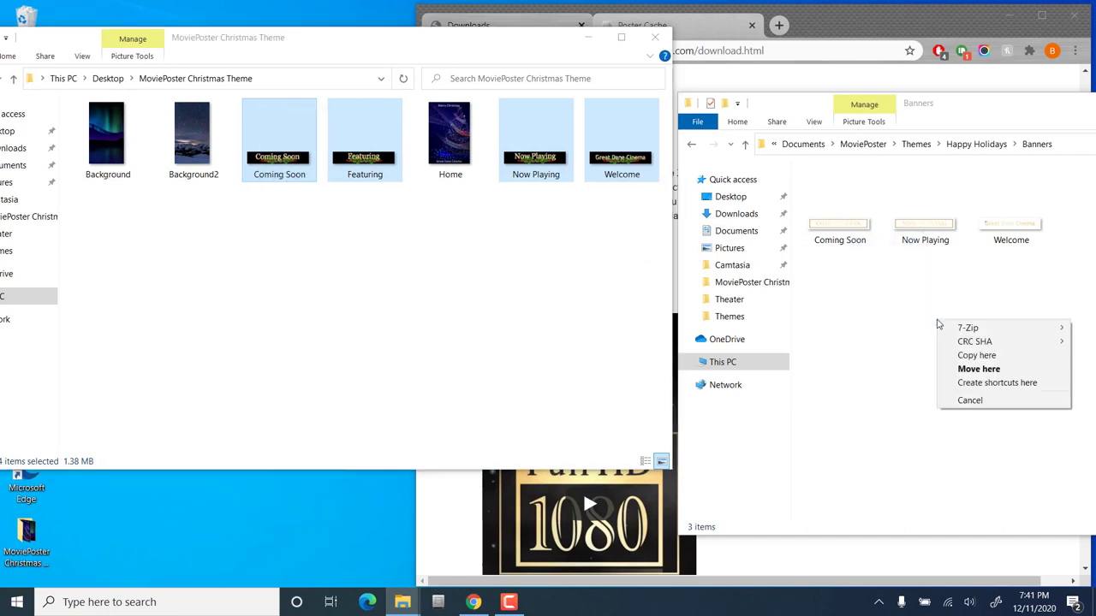
left_click(974, 355)
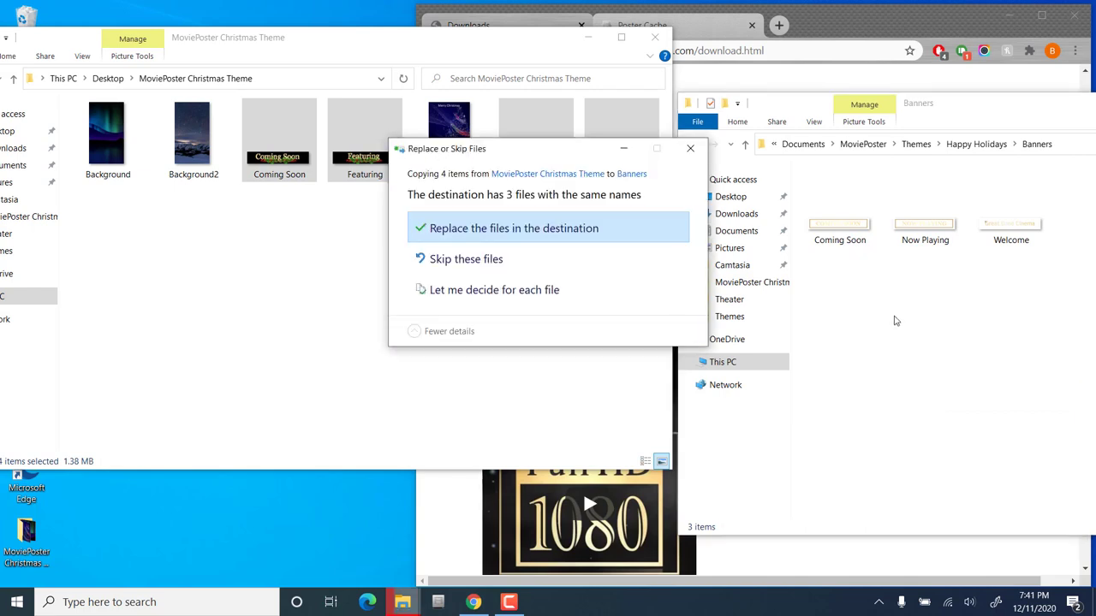
left_click(524, 230)
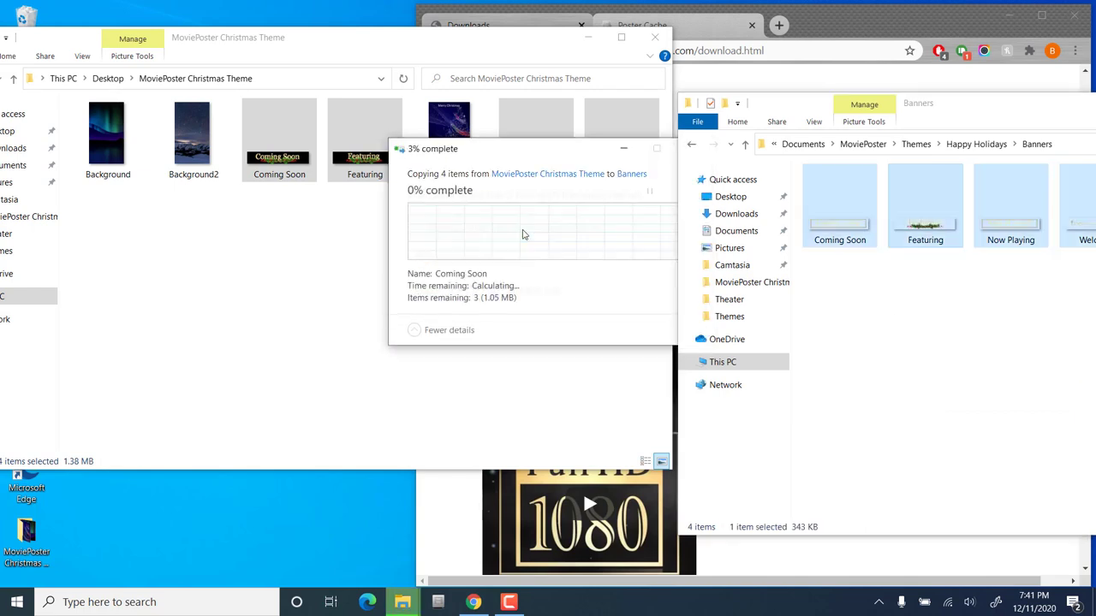
left_click(978, 145)
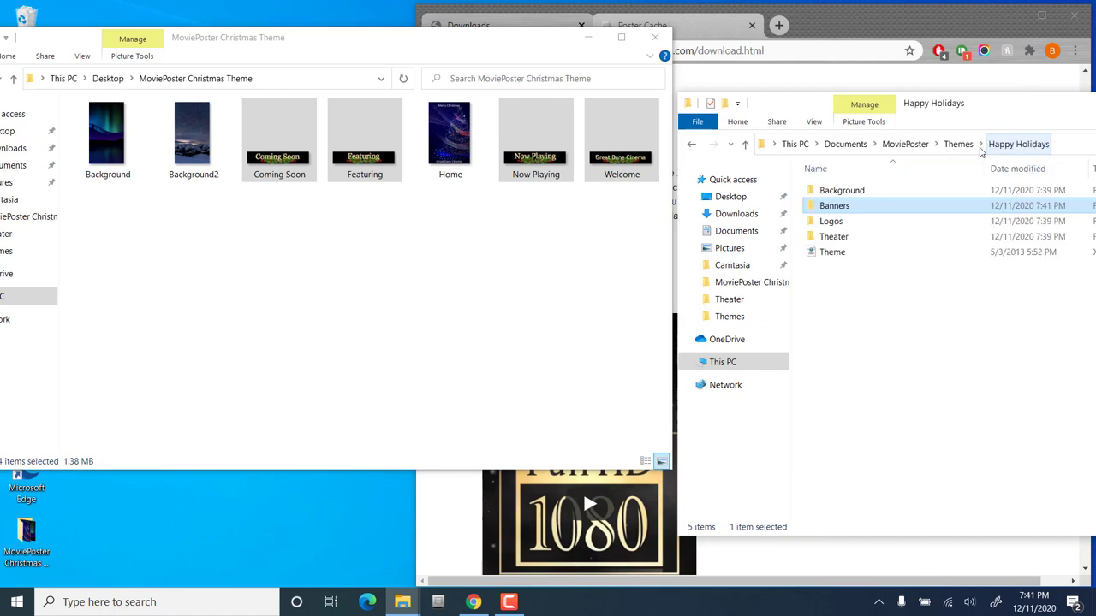
Copy the Christmas Home.jpg into Happy Holidays\Theater, replacing the existing file
double_click(866, 237)
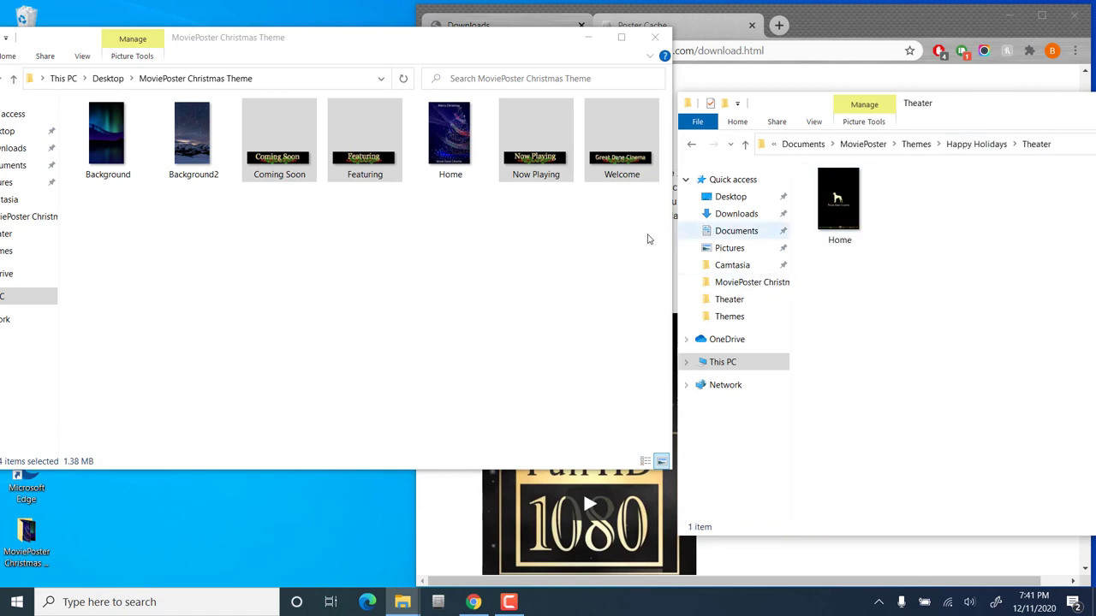
left_click(446, 150)
left_click_drag(446, 150, 857, 305)
left_click(895, 339)
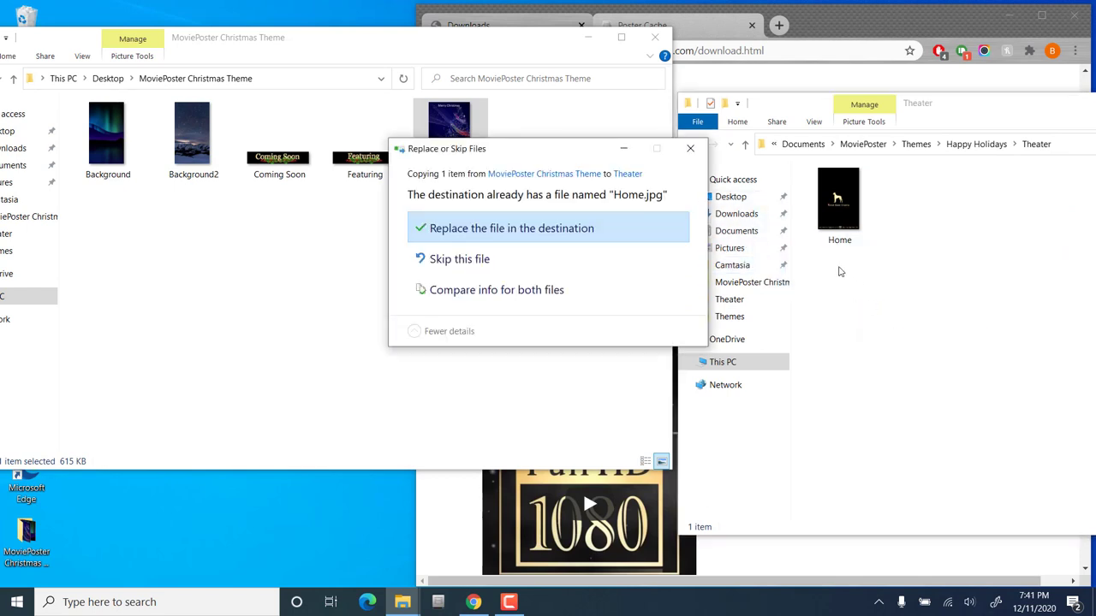
left_click(512, 228)
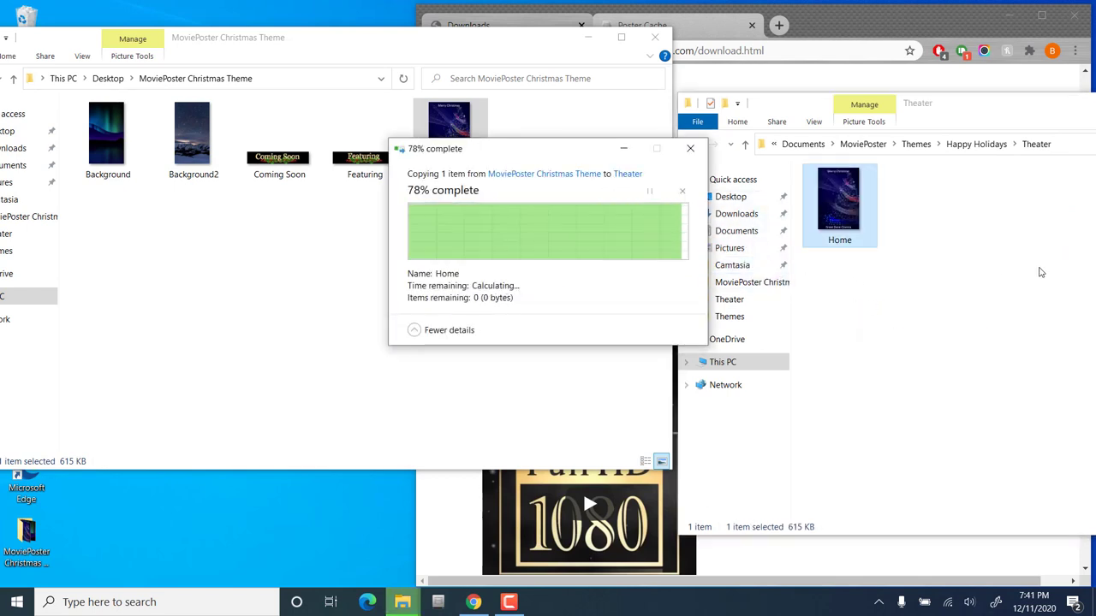
Copy Background.png into Happy Holidays\Background, replacing the original, and close the Christmas Theme folder
left_click(915, 144)
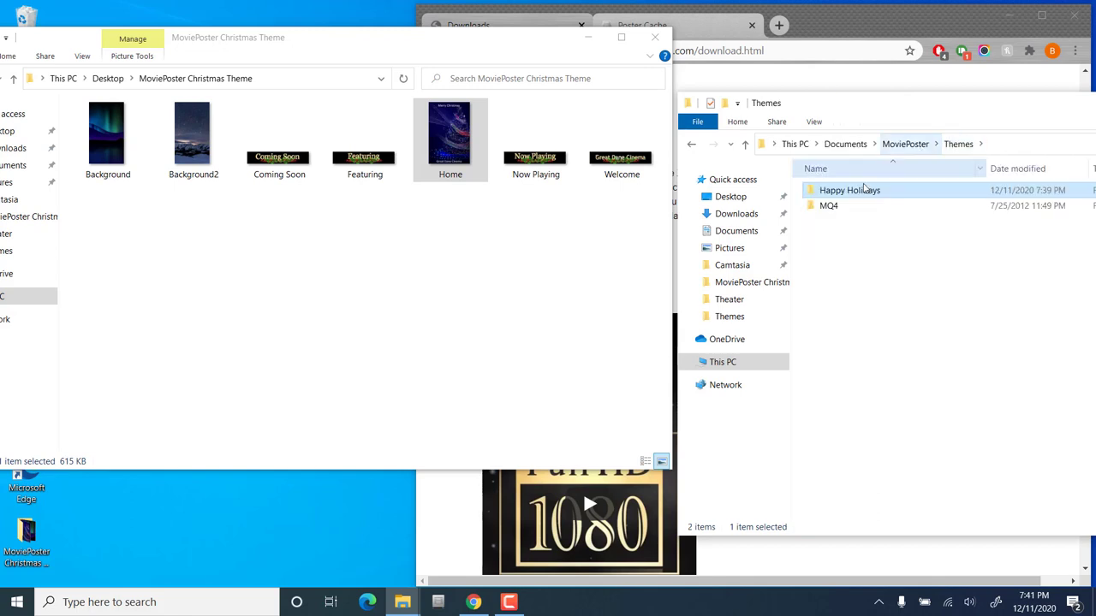
double_click(875, 190)
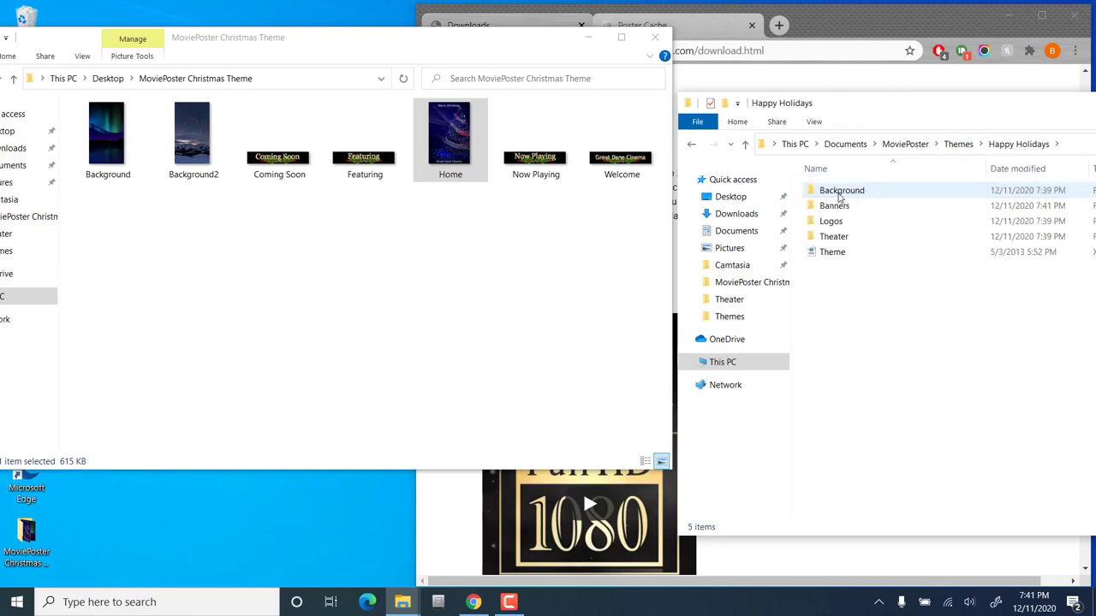
double_click(839, 192)
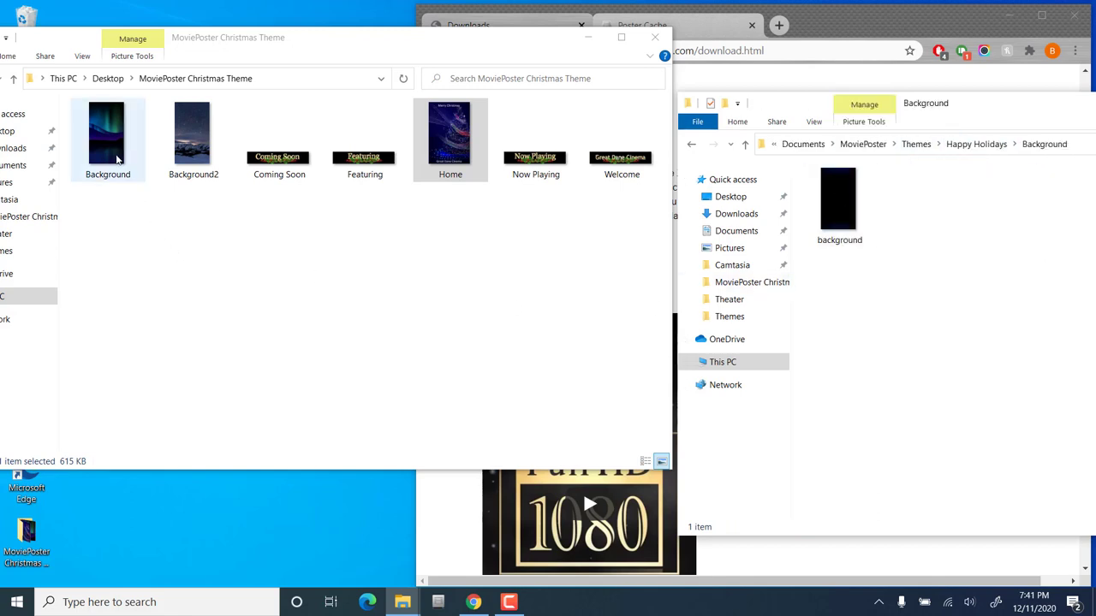
left_click_drag(117, 159, 898, 333)
left_click(931, 368)
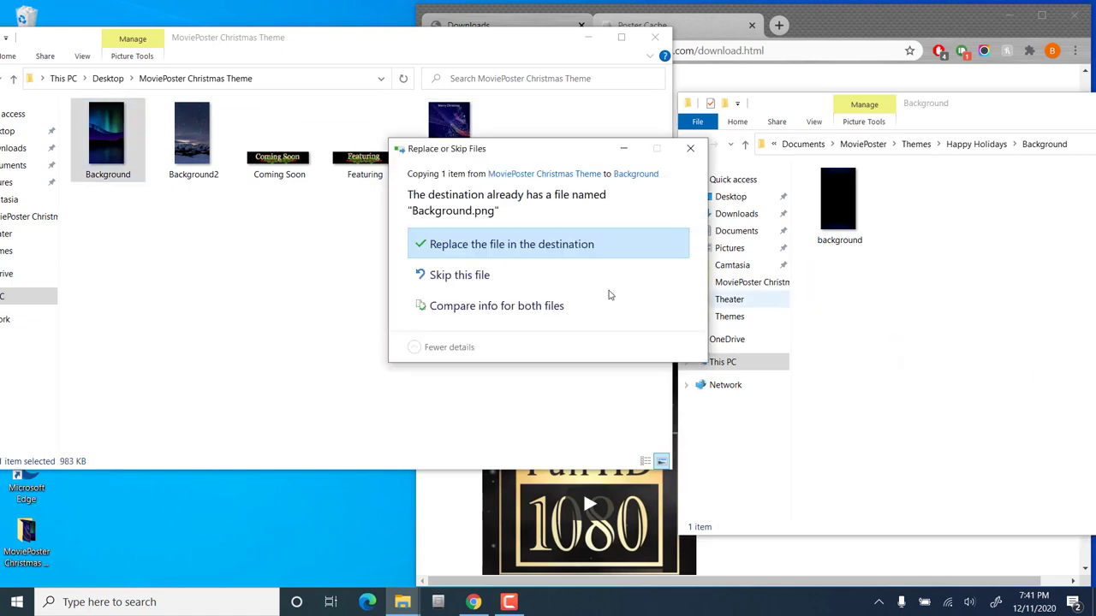
left_click(540, 250)
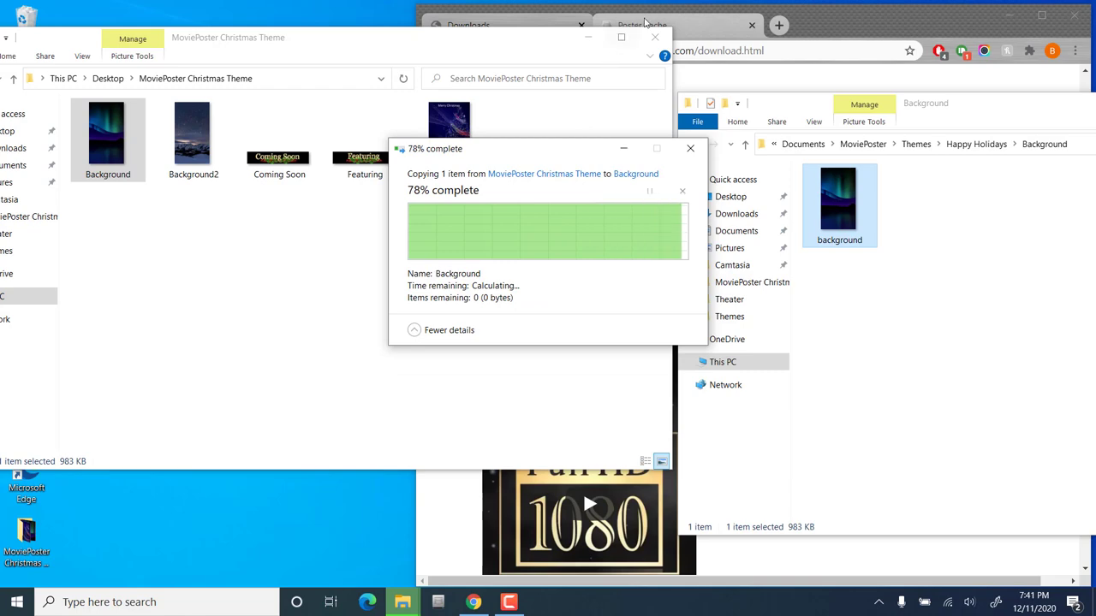
left_click(657, 40)
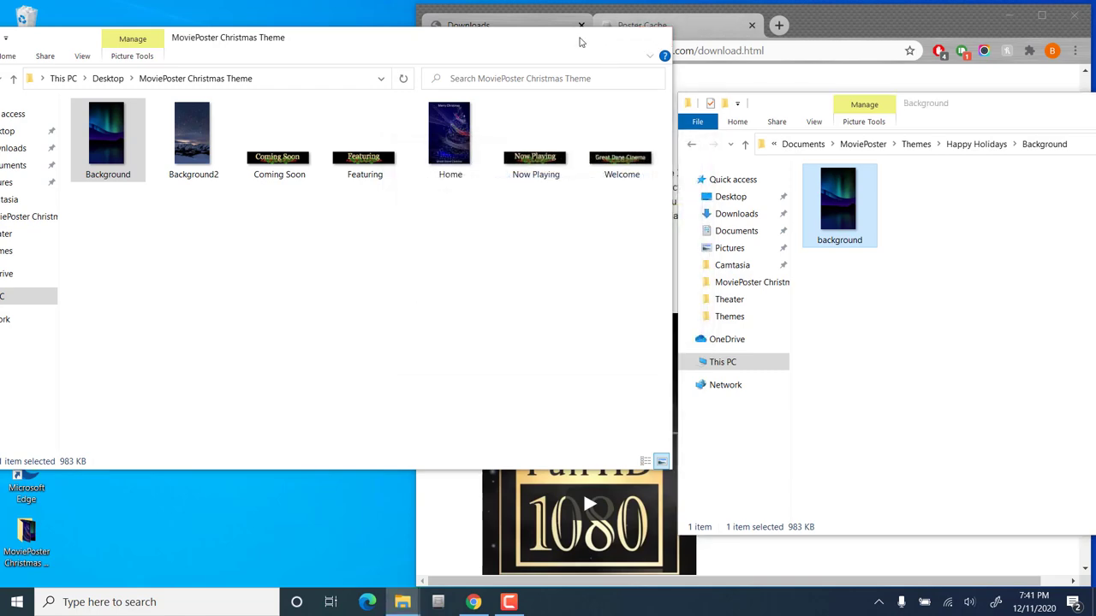
Launch MoviePoster and close the Background folder window
left_click(438, 610)
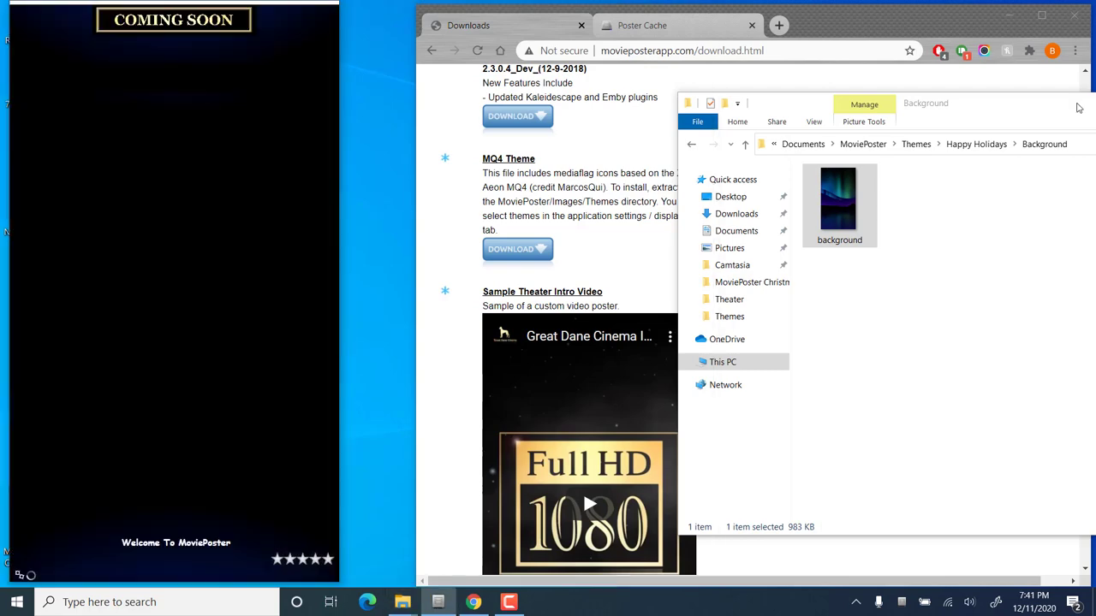
left_click_drag(1034, 110, 755, 127)
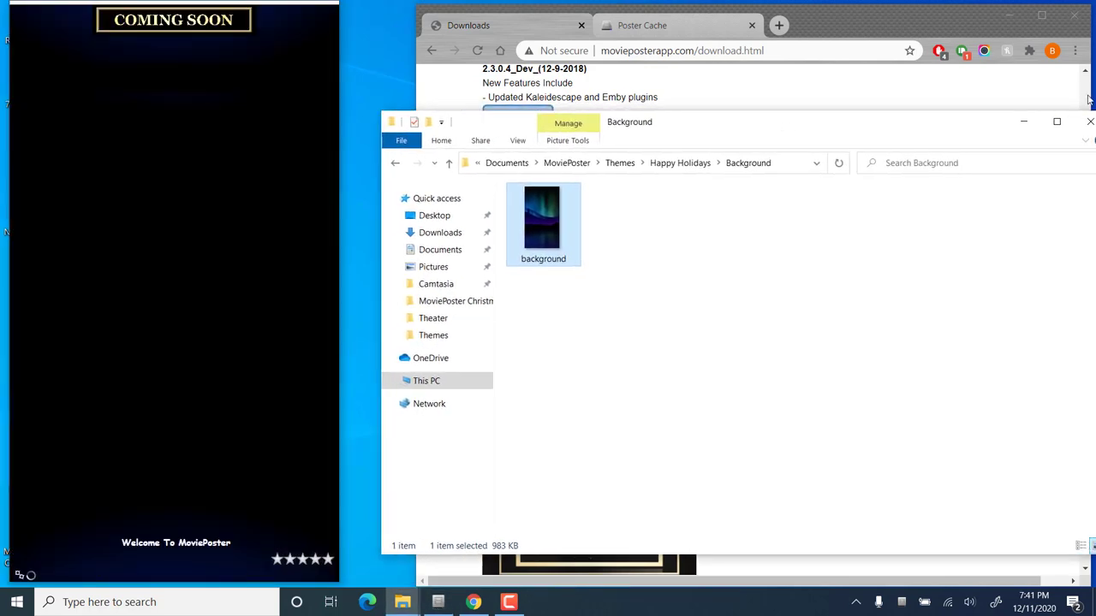
left_click(1080, 121)
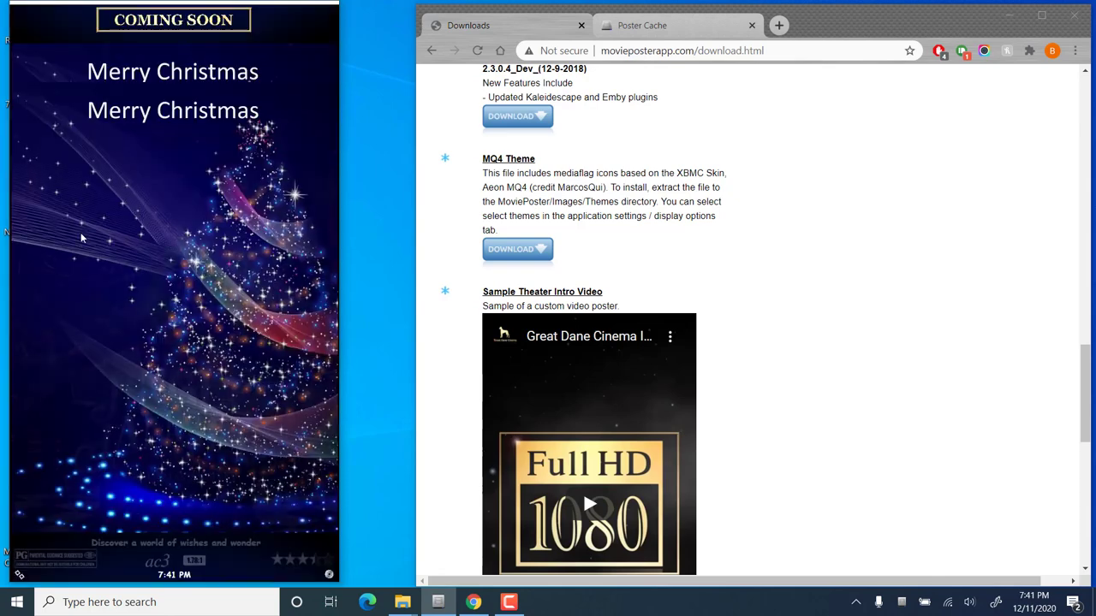
In Appearance settings, choose the Happy Holidays theme and the 1080 default resolution flag, then save
right_click(111, 246)
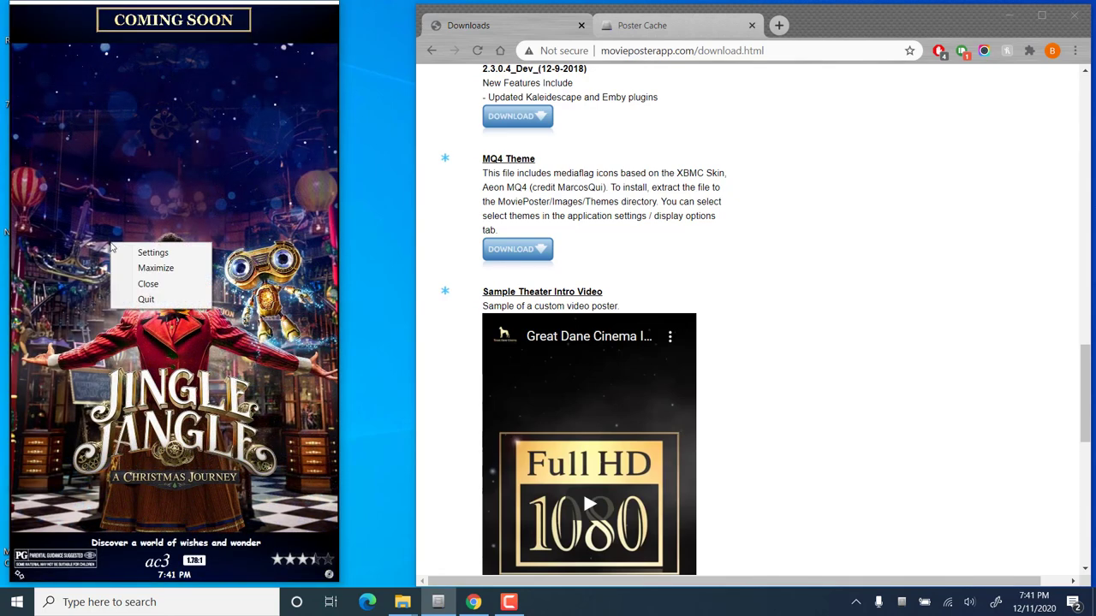
left_click(169, 257)
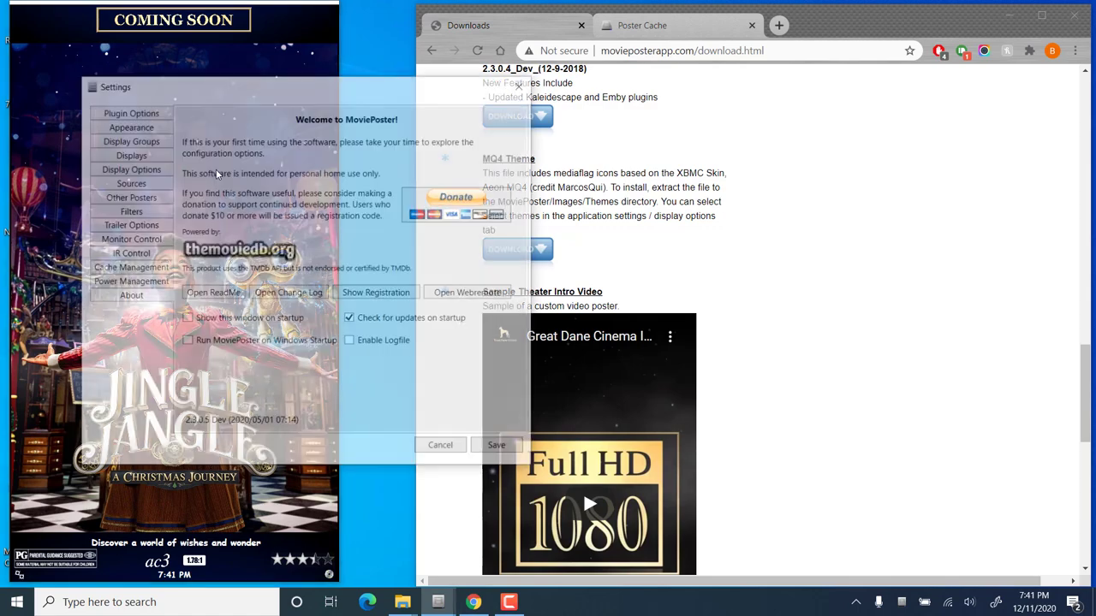
left_click(159, 127)
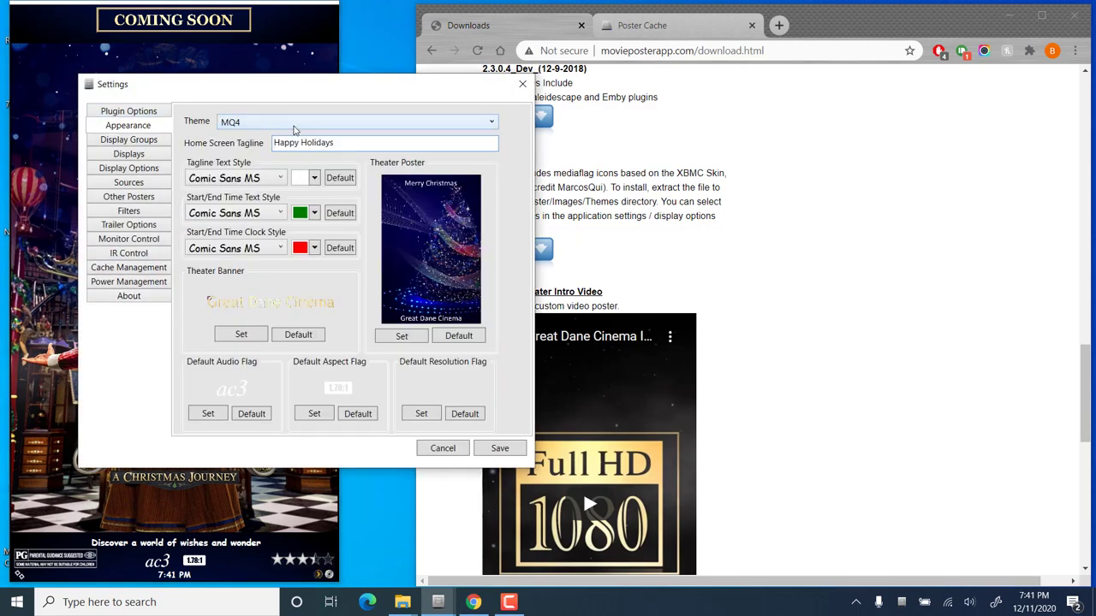
left_click(293, 128)
left_click(278, 140)
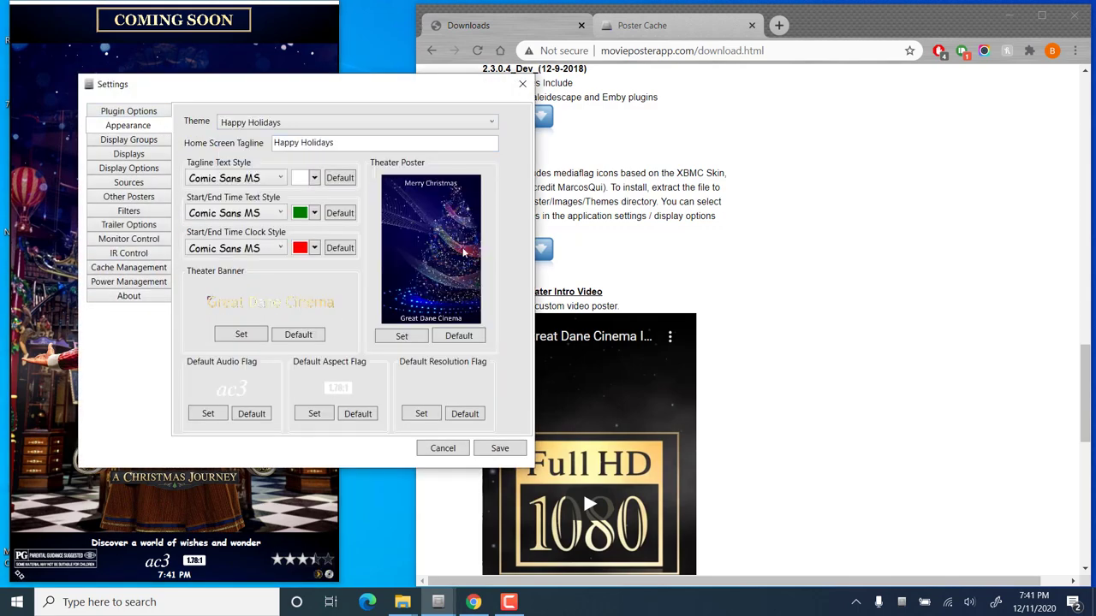
left_click(424, 414)
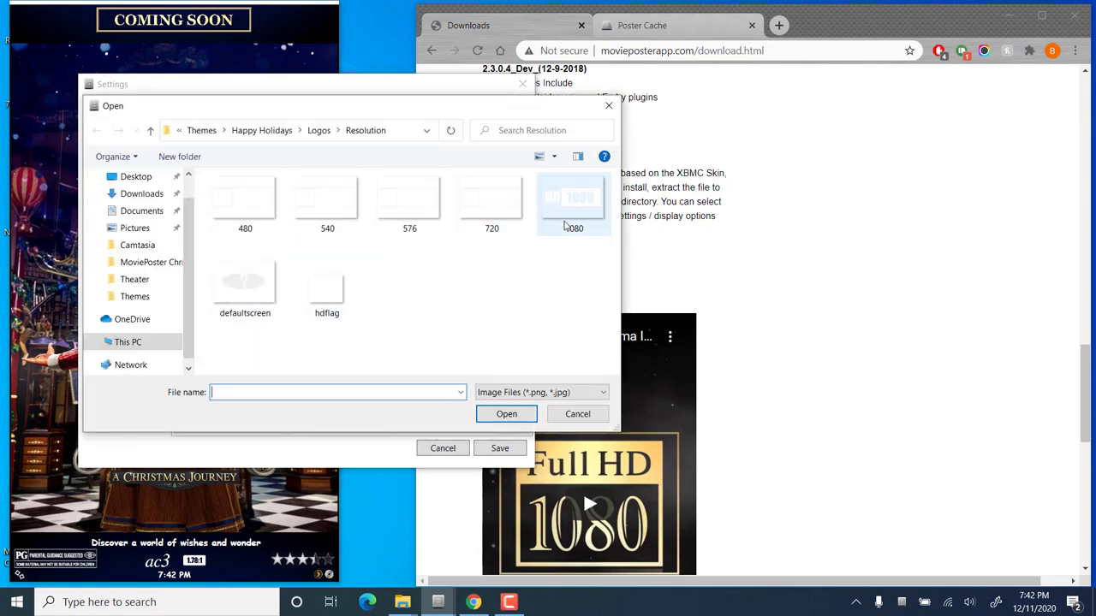
left_click(565, 226)
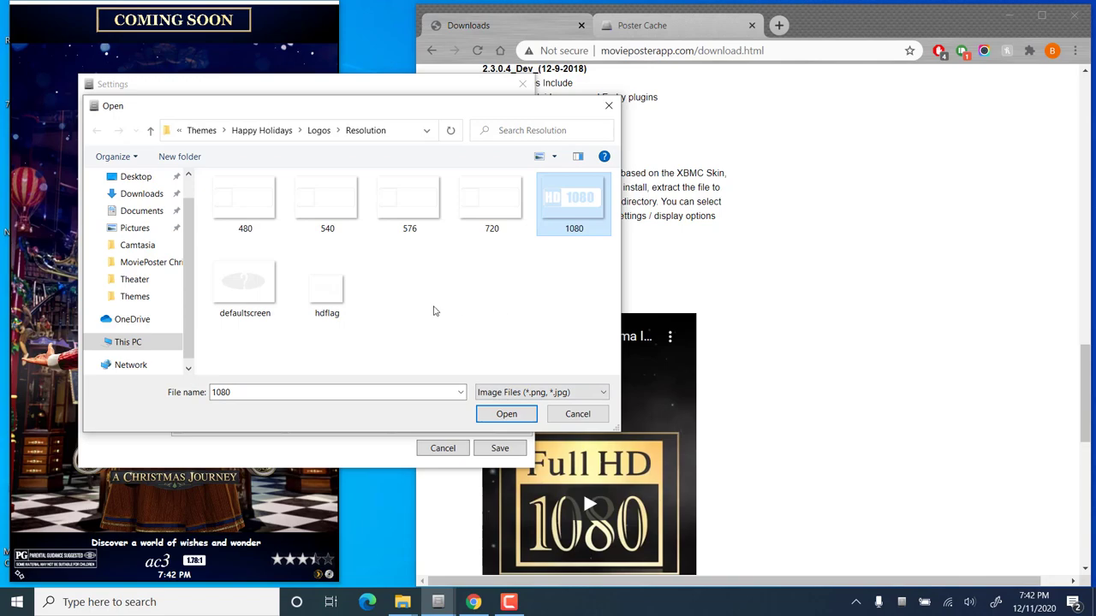
left_click(505, 415)
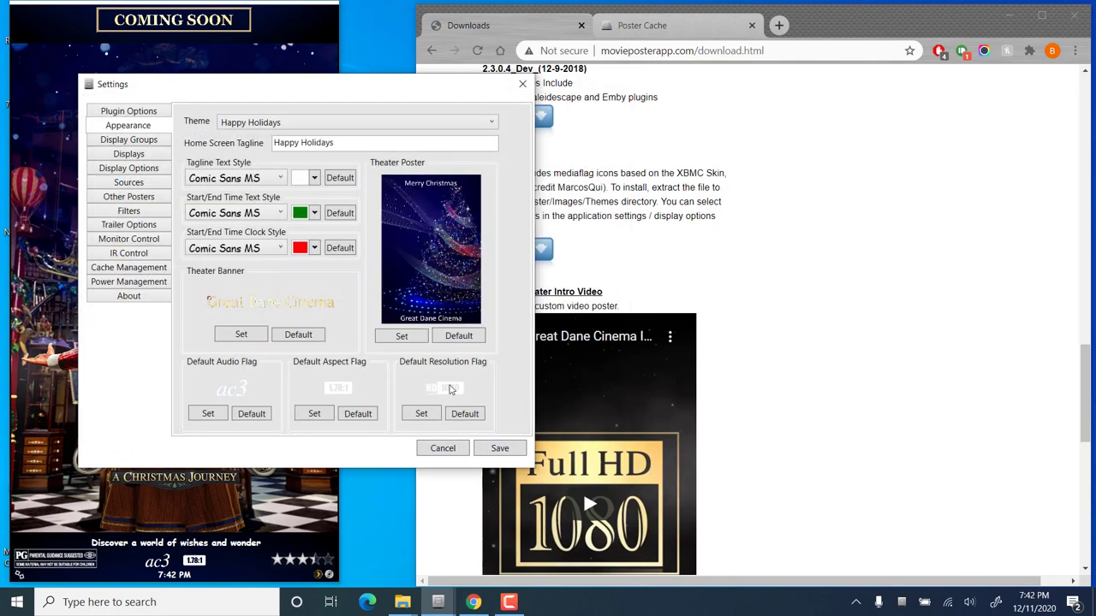
left_click(499, 449)
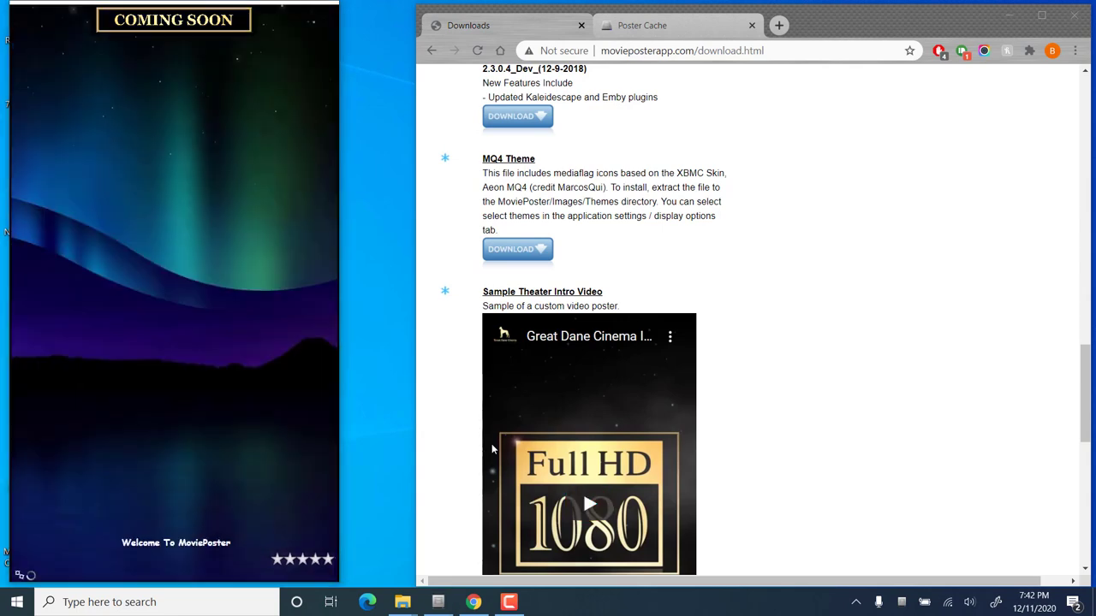
Start Avengers: Age of Ultron under Manual Now Playing from its gear menu in Poster Cache
key("Escape")
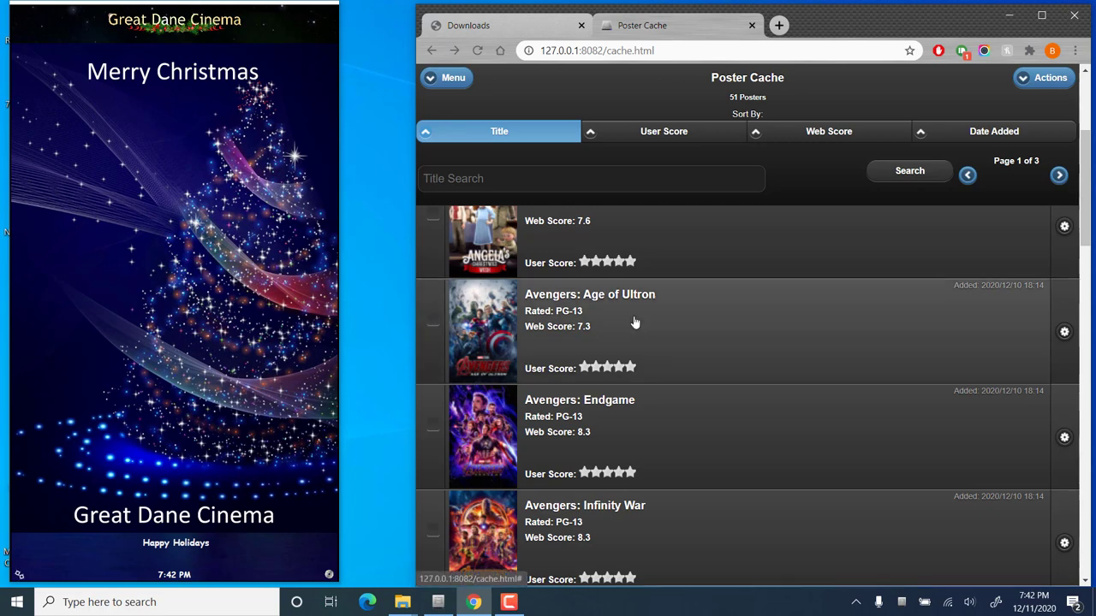
left_click(1064, 331)
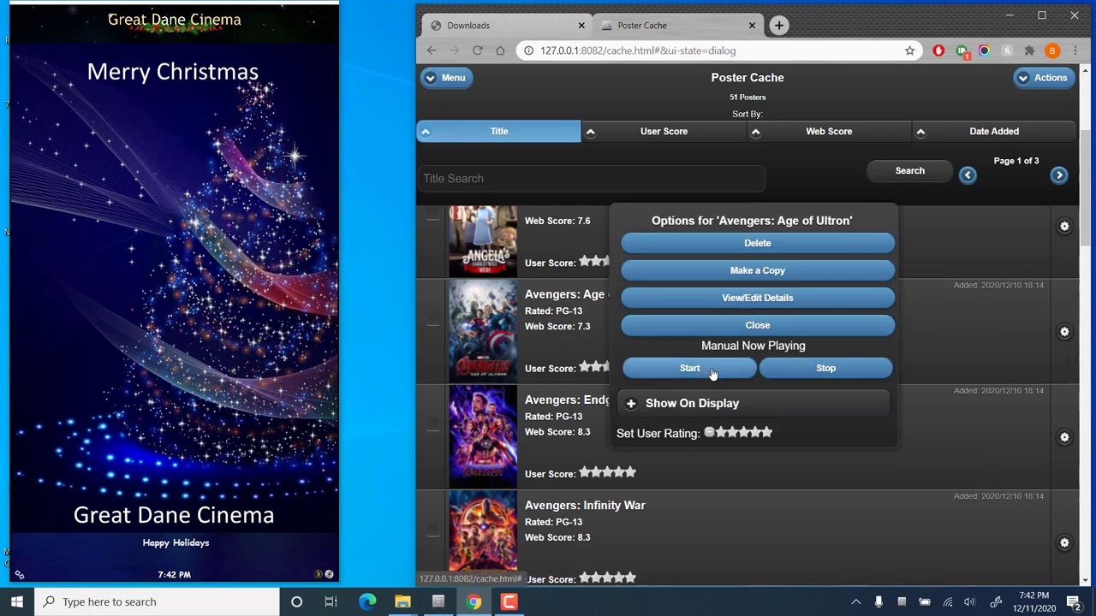
left_click(688, 370)
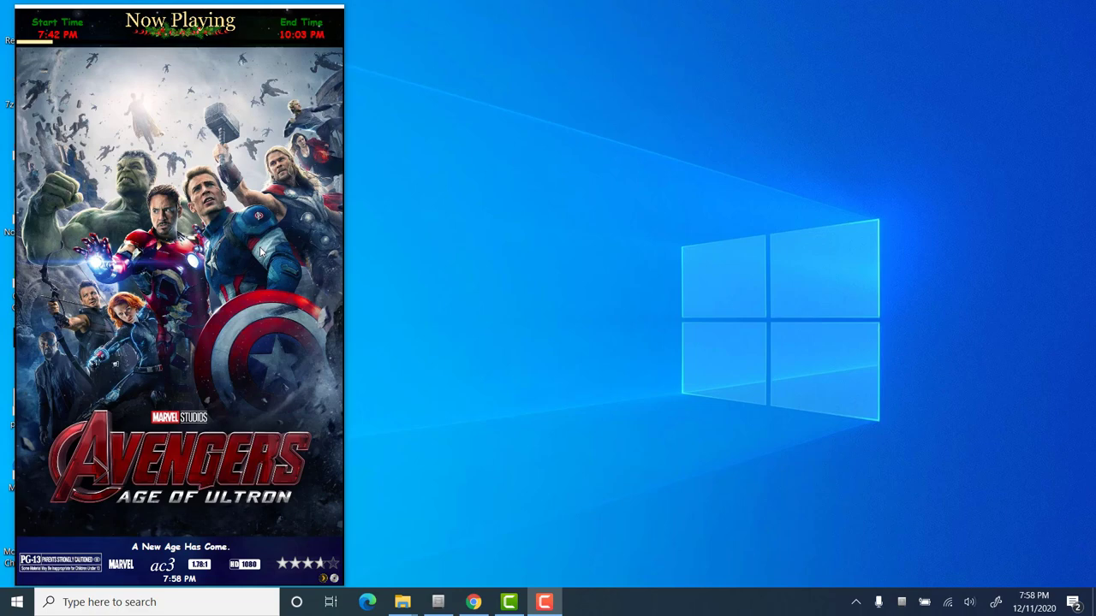
Move the poster aside, open MoviePoster\Images\Themes\Default, resize that window, and minimize it
left_click_drag(217, 233, 432, 232)
double_click(81, 92)
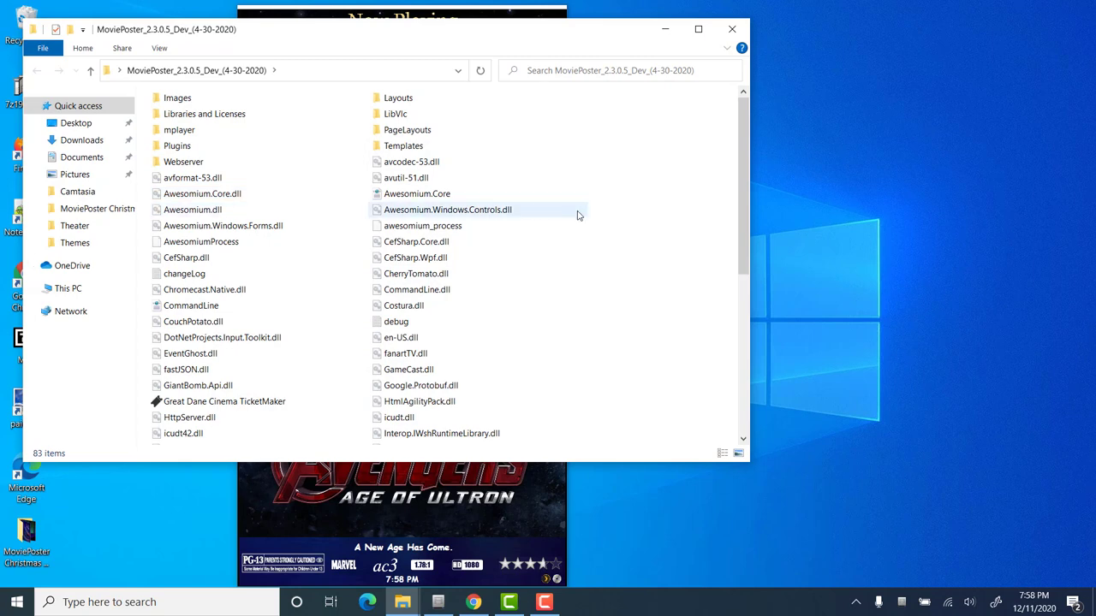
double_click(196, 98)
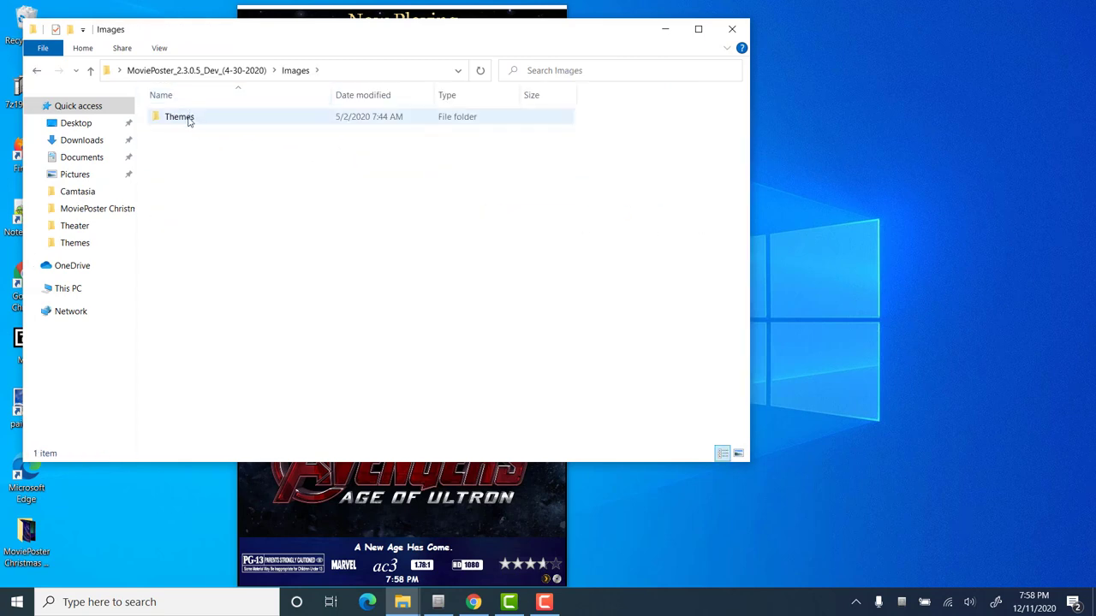
double_click(189, 122)
double_click(225, 125)
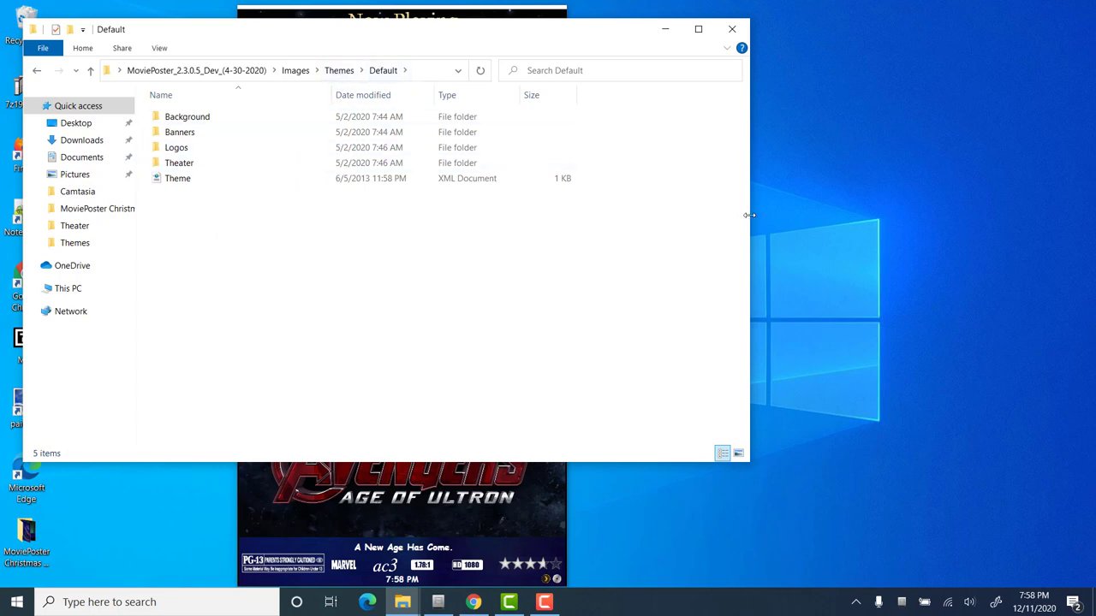
left_click_drag(750, 215, 534, 215)
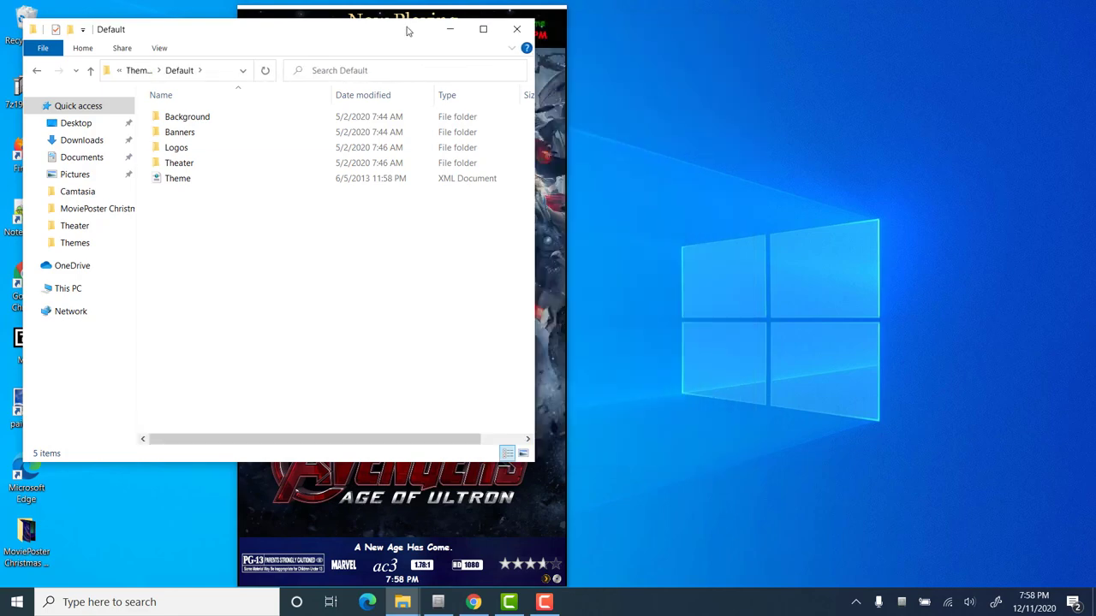
left_click(452, 31)
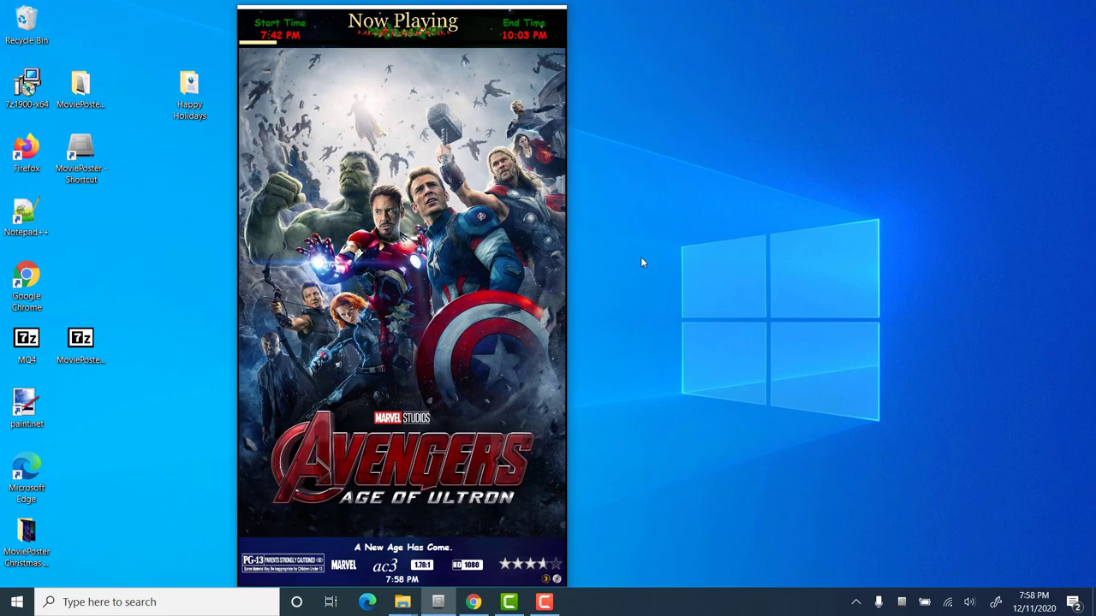